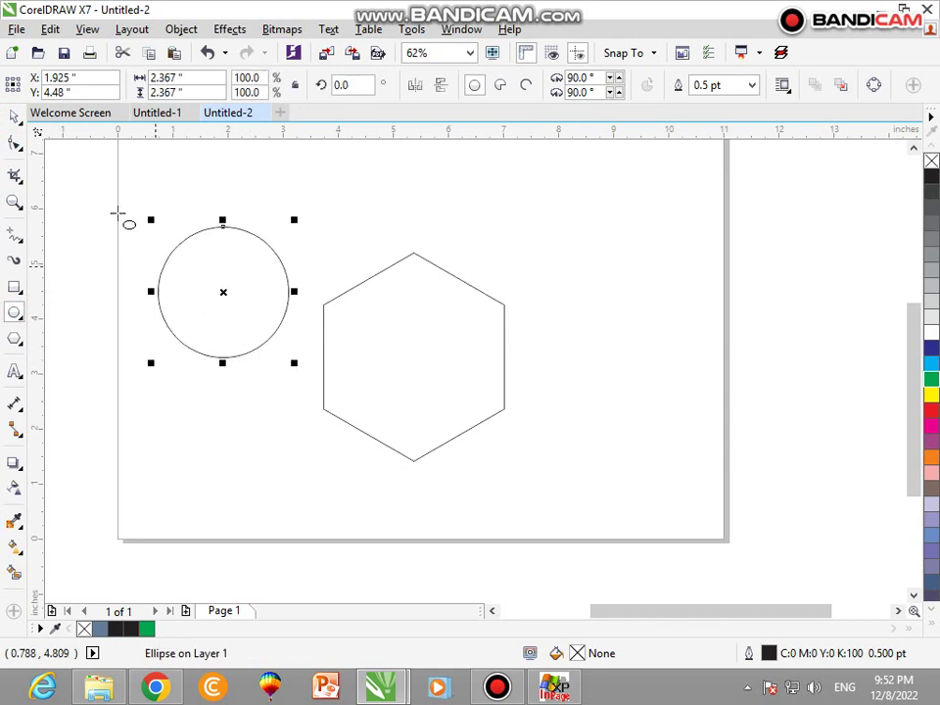
Move the circle onto the hexagon's top corner, centred horizontally on the hexagon, and add a concentric copy scaled to 69%
left_click(13, 117)
mouse_move(212, 274)
left_mouse_down()
mouse_move(325, 251)
mouse_move(408, 218)
left_mouse_up()
left_click(413, 326, "shift")
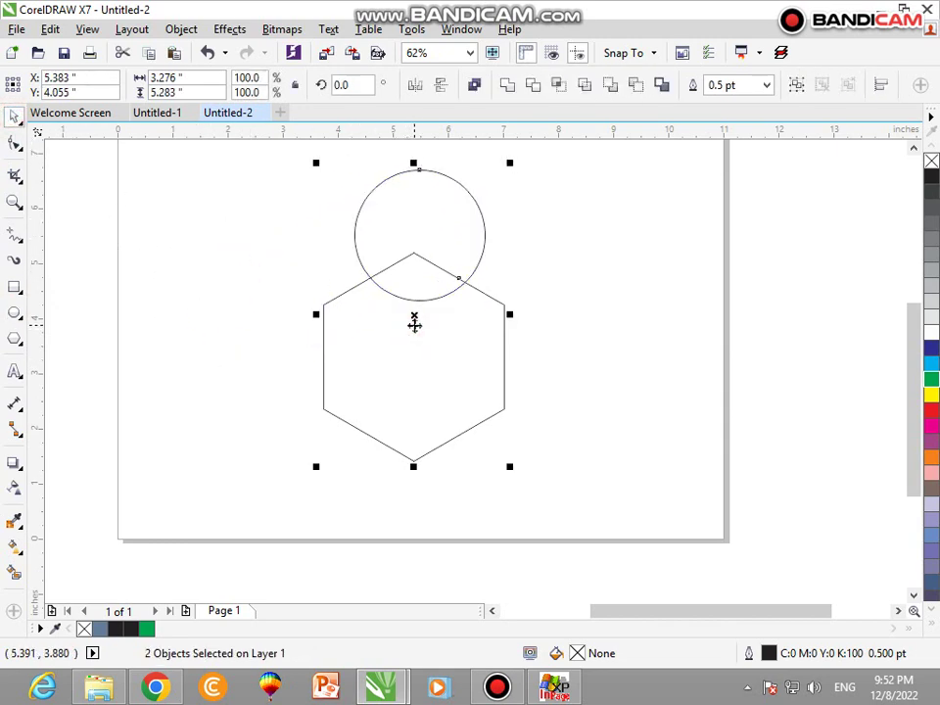
left_click(520, 216)
left_click_drag(464, 203, 465, 226)
left_click_drag(486, 185, 479, 208)
left_click(509, 217)
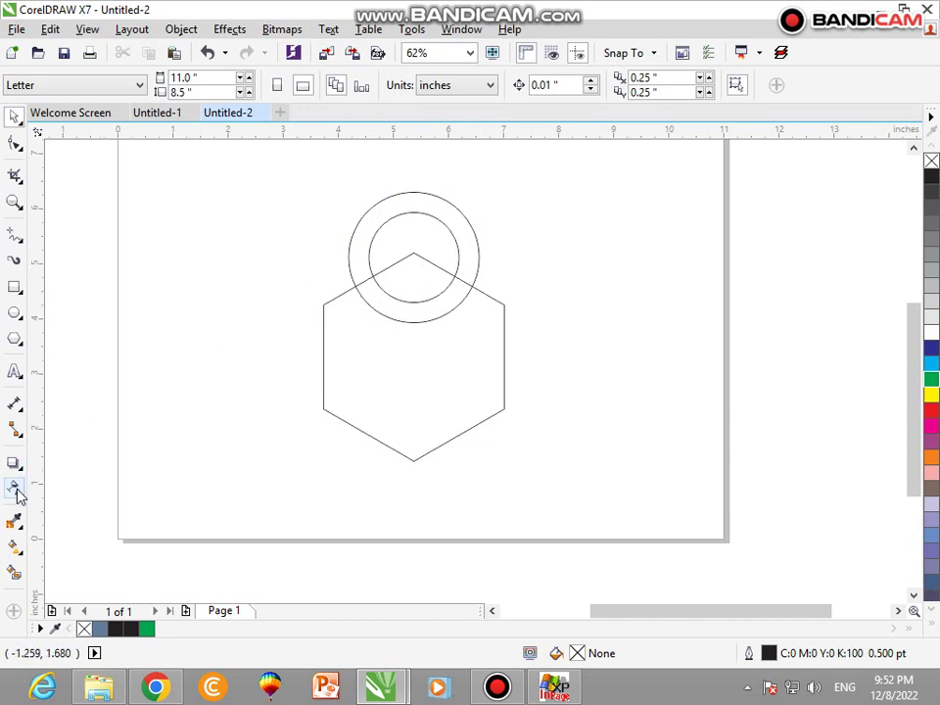
left_click_drag(563, 348, 298, 156)
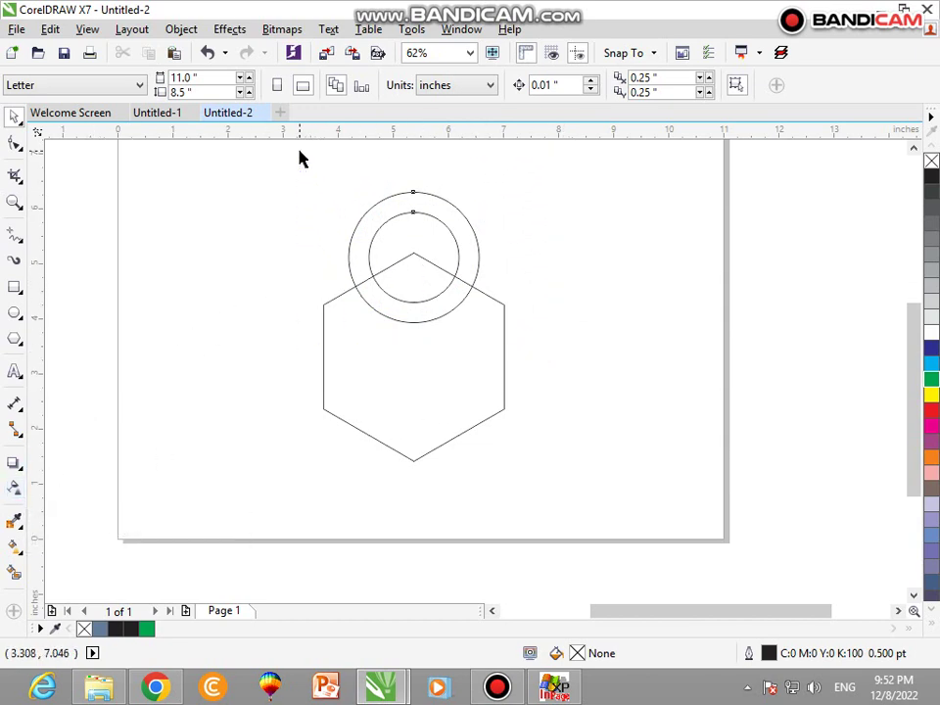
left_click_drag(489, 331, 487, 332)
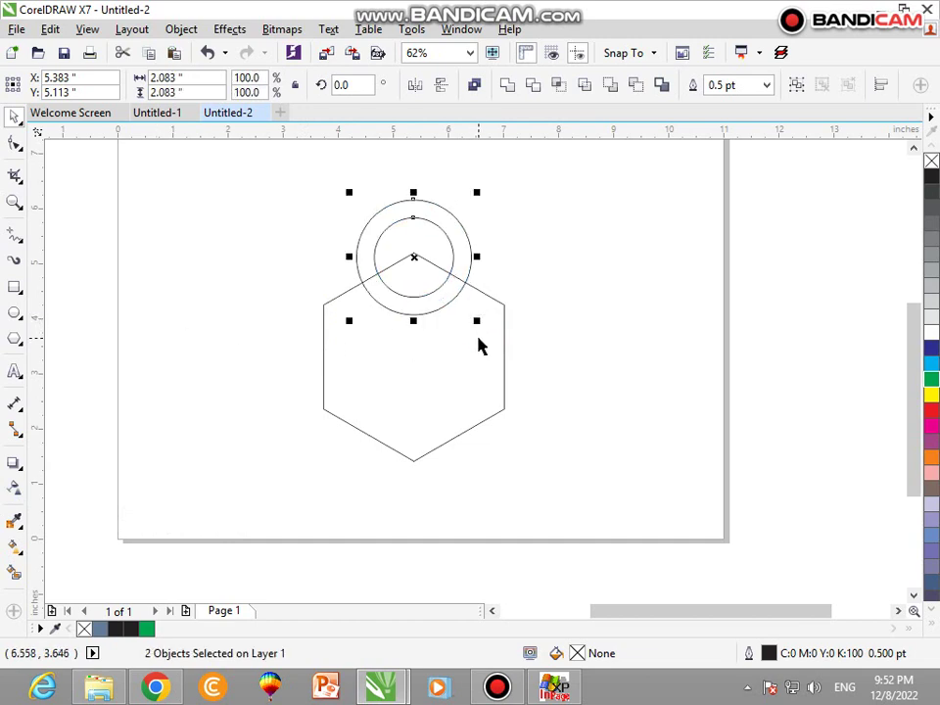
key("ctrl+z")
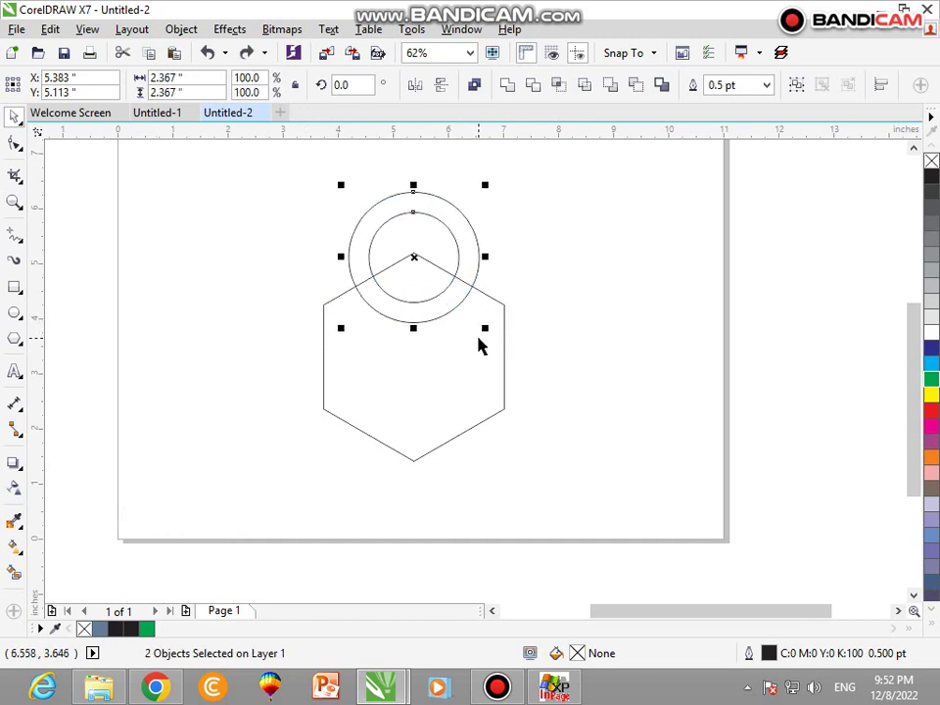
Smart-fill the part of the ring outside the hexagon with blue-grey (C40 M20 Y0 K40) and a 0.5 pt outline
left_click(14, 570)
left_click(362, 232)
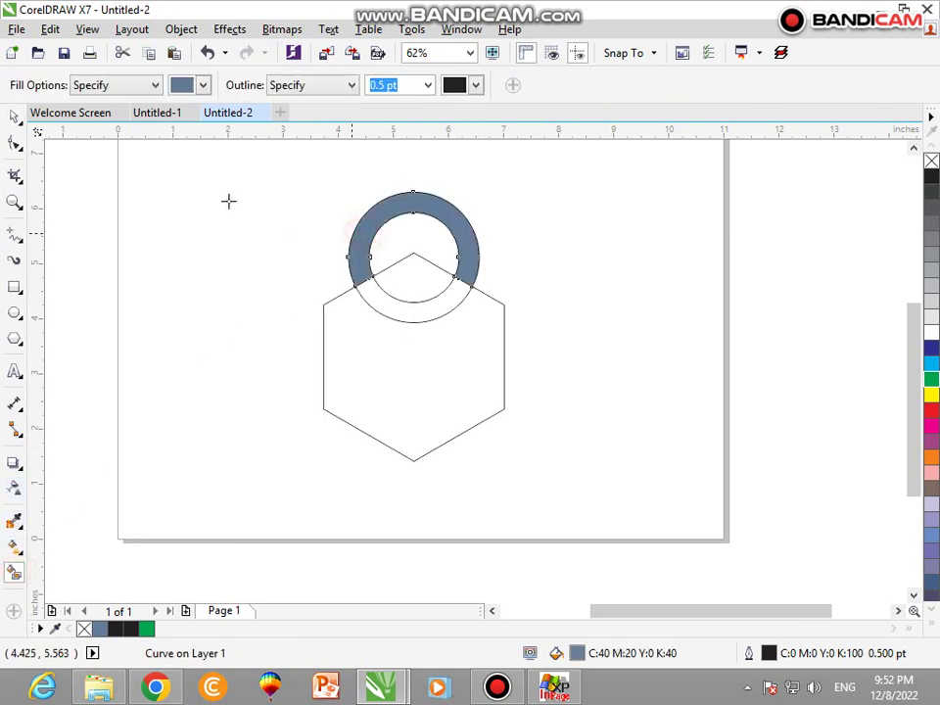
key("space")
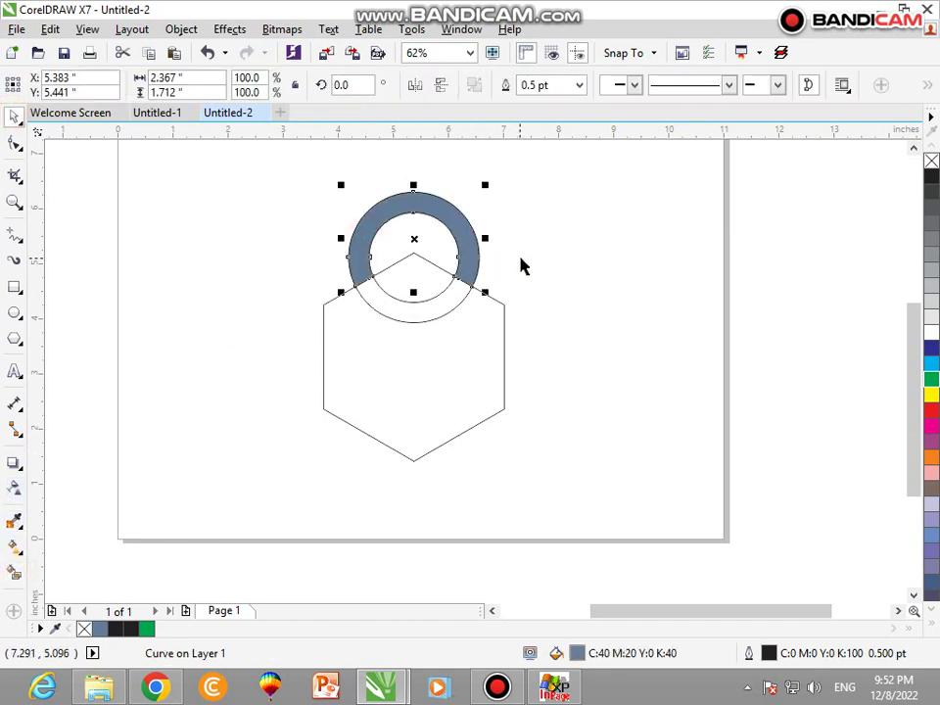
left_click(482, 279)
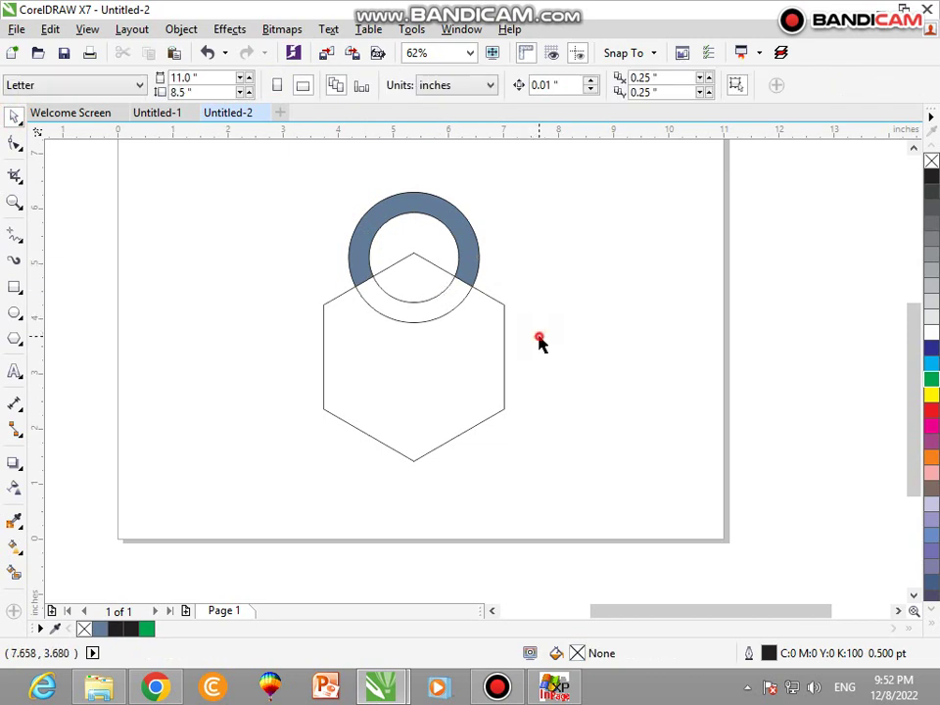
left_click_drag(537, 337, 301, 159)
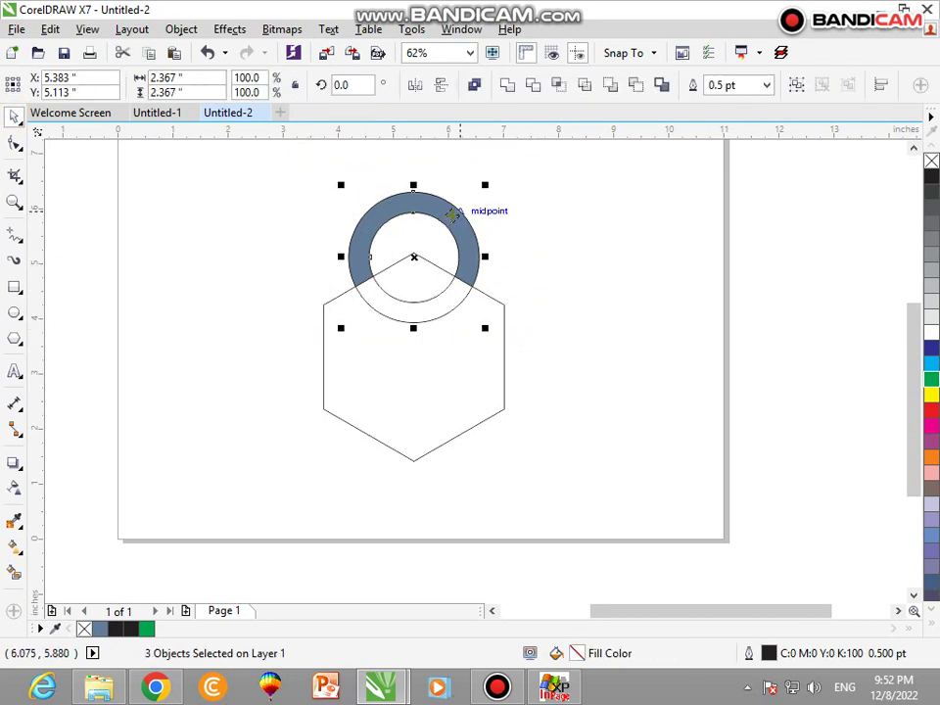
left_click(423, 245)
mouse_move(414, 257)
left_mouse_down()
mouse_move(414, 367)
mouse_move(414, 356)
left_mouse_up()
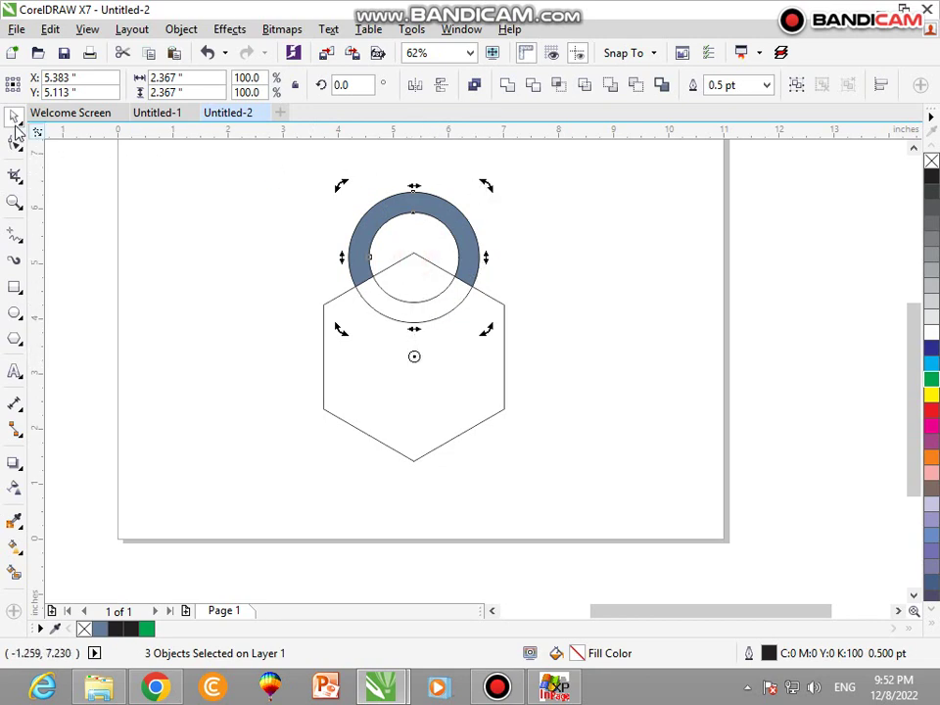
Group the two circles with the filled ring section
left_click_drag(563, 394, 302, 168)
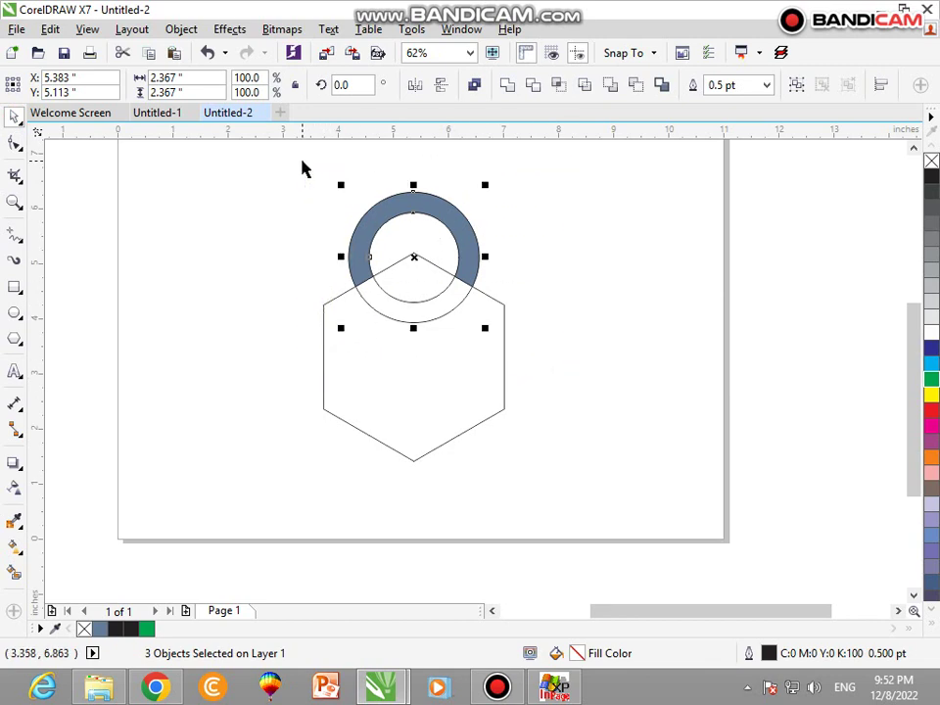
key("ctrl+g")
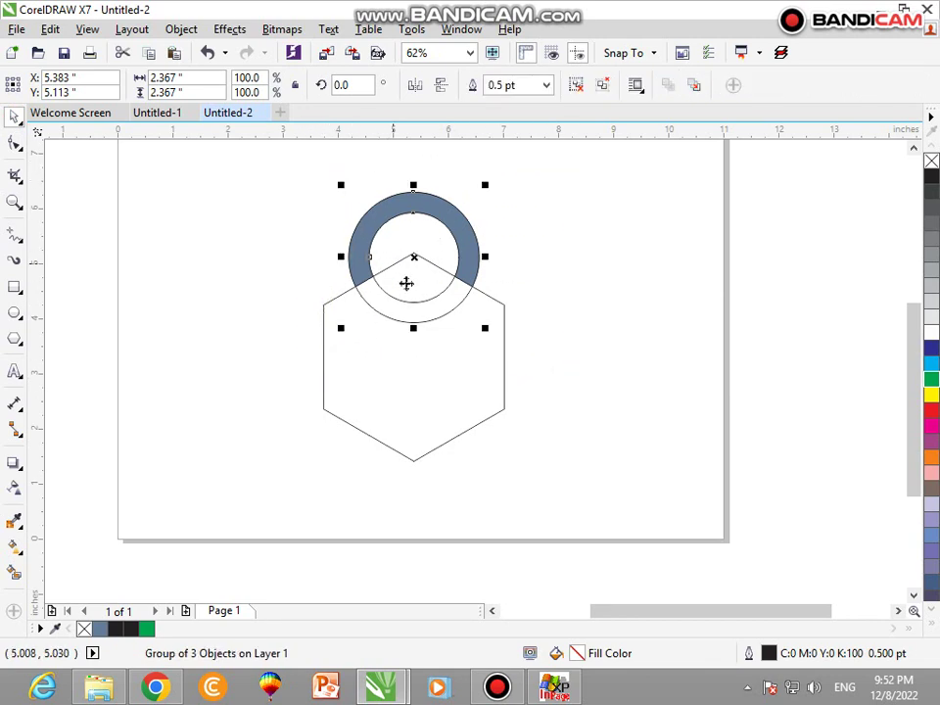
left_click(435, 351, "shift")
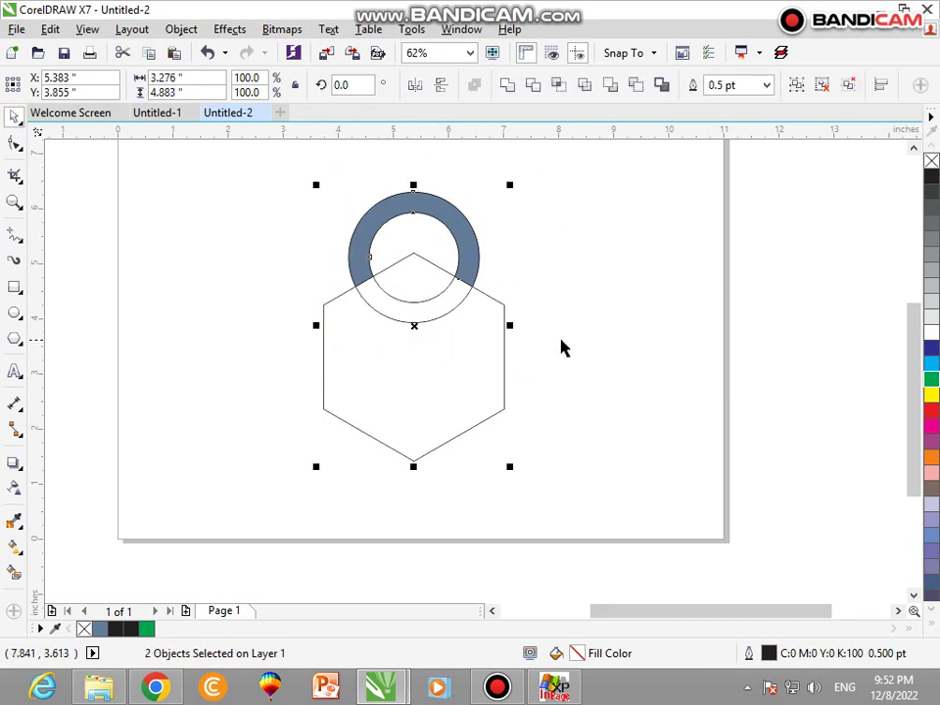
Move the ring group's rotation centre to the centre of the hexagon
left_click_drag(561, 348, 288, 151)
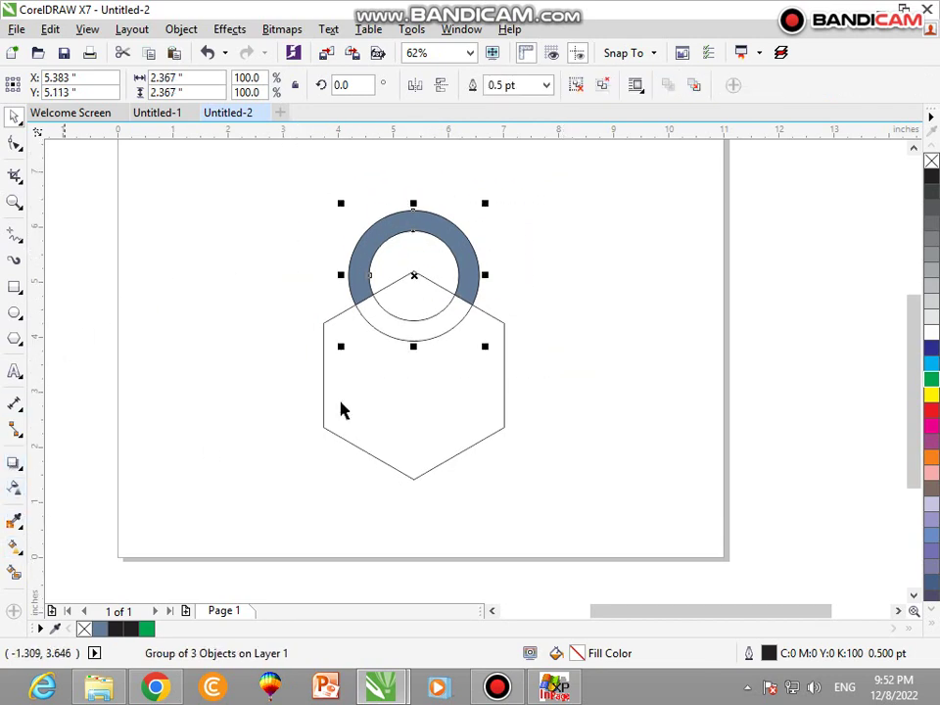
left_click(413, 257)
mouse_move(413, 274)
left_mouse_down()
mouse_move(404, 394)
mouse_move(414, 375)
left_mouse_up()
Try to rotate the ring group clockwise about the hexagon's centre and undo the rotation
left_click_drag(482, 211, 592, 355)
key("ctrl+z")
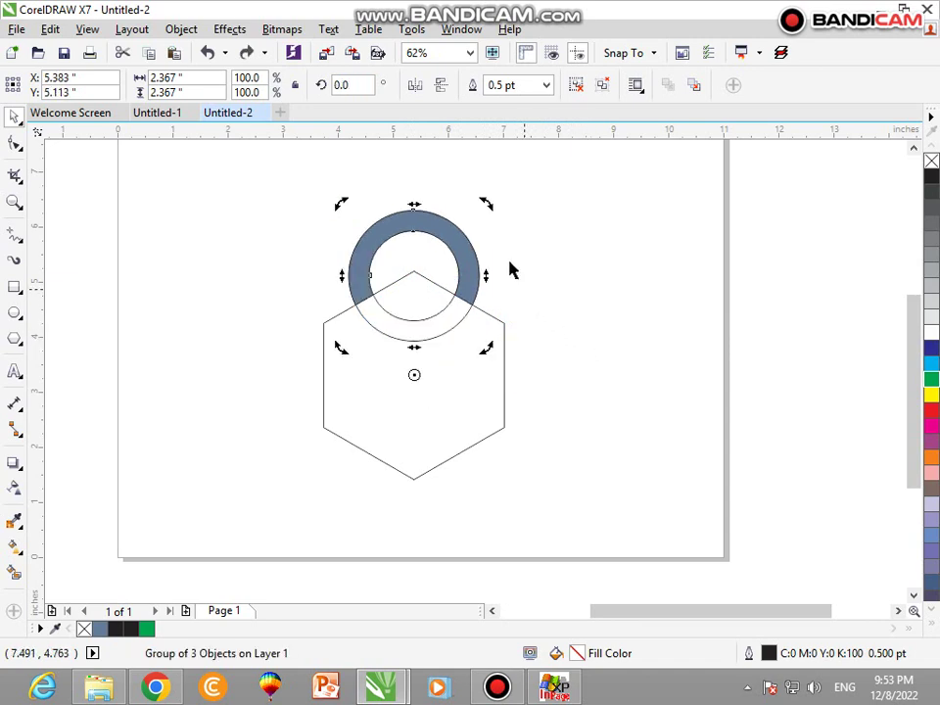
Rotate a copy of the ring group 60° clockwise about the hexagon's centre and repeat the duplication until six rings surround the hexagon
left_click_drag(485, 203, 584, 360)
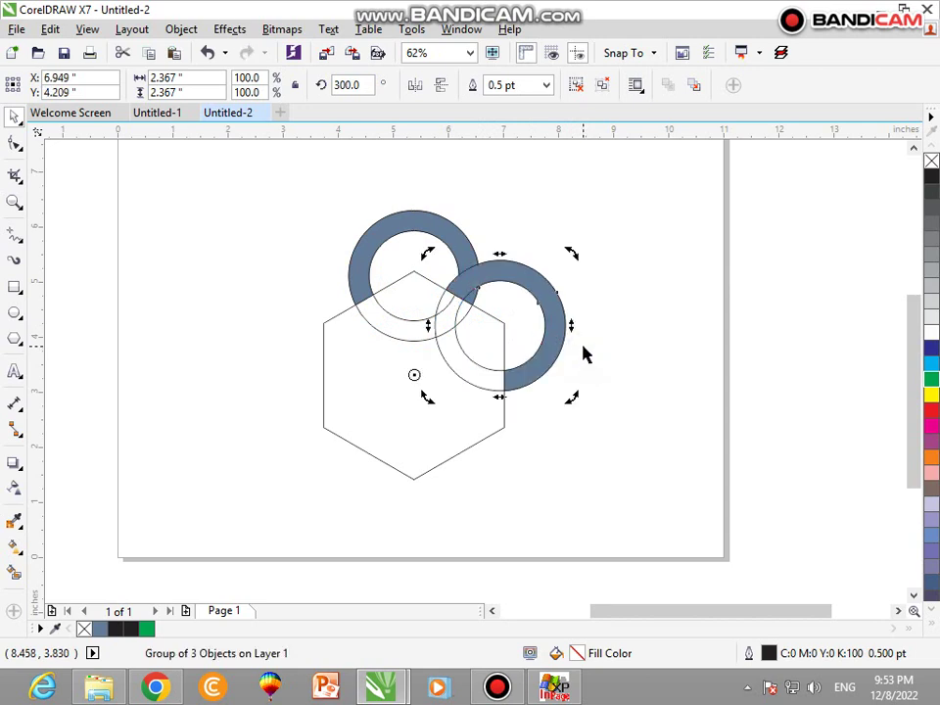
key("ctrl+r")
key("ctrl+r")
key("ctrl+r")
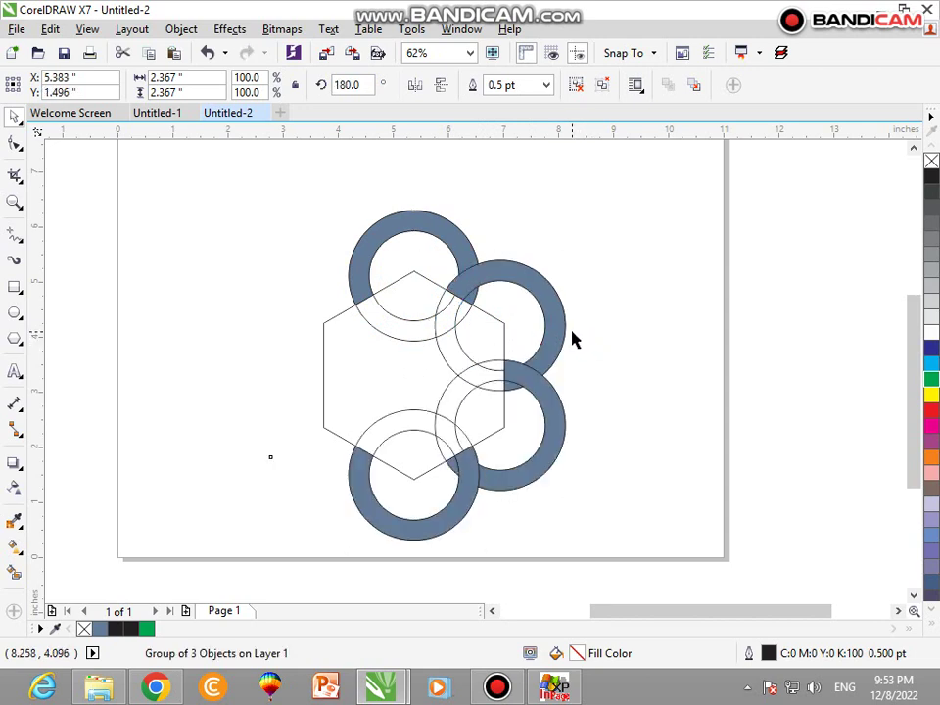
key("ctrl+r")
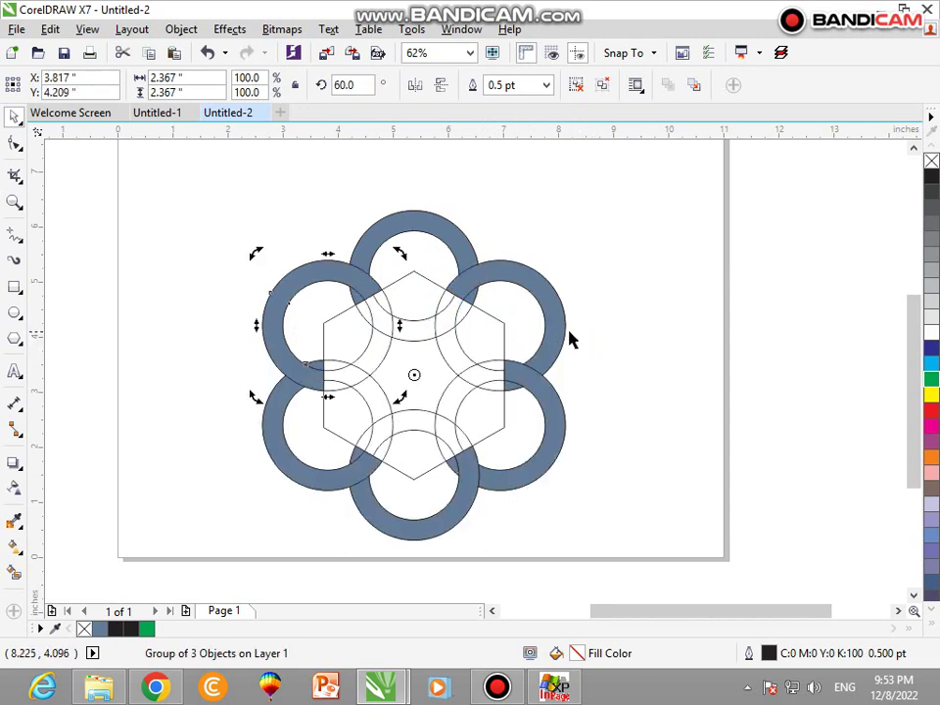
left_click(573, 279)
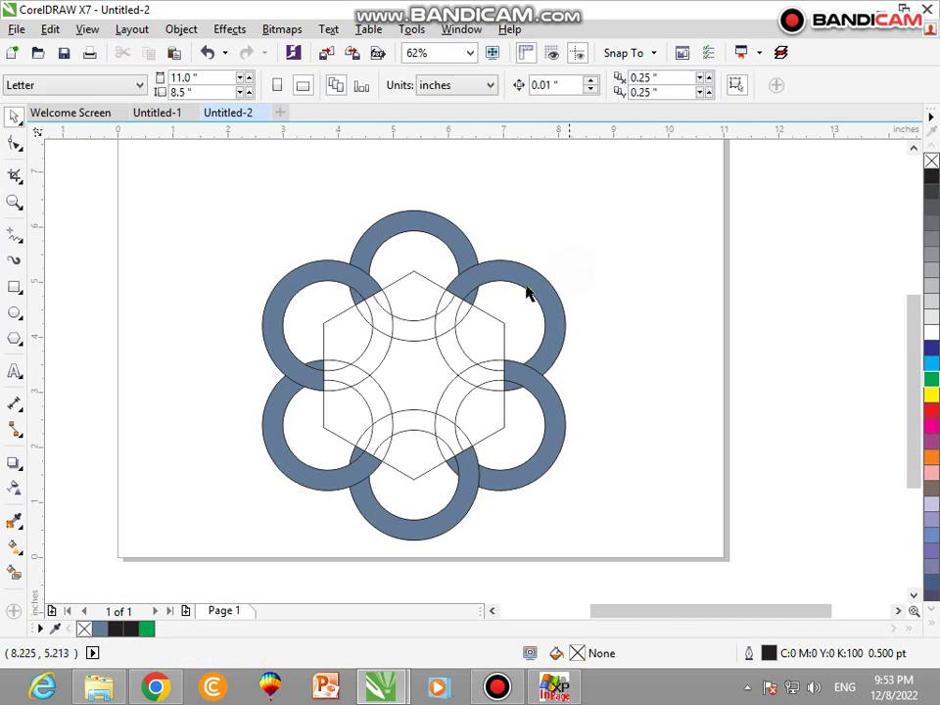
left_click(433, 335)
left_click(414, 336)
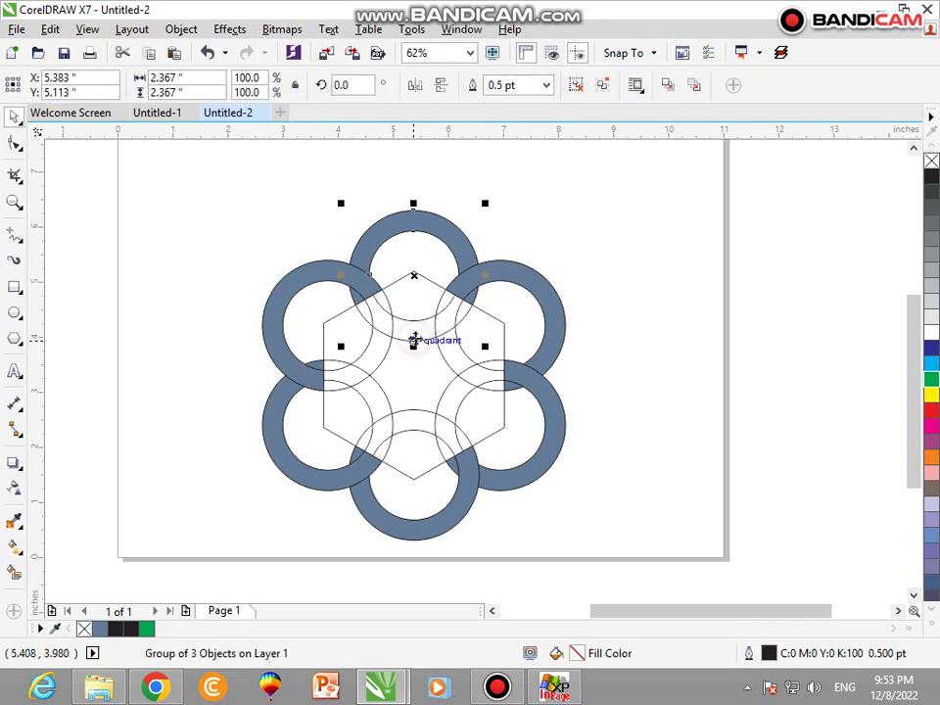
key("Delete")
key("ctrl+z")
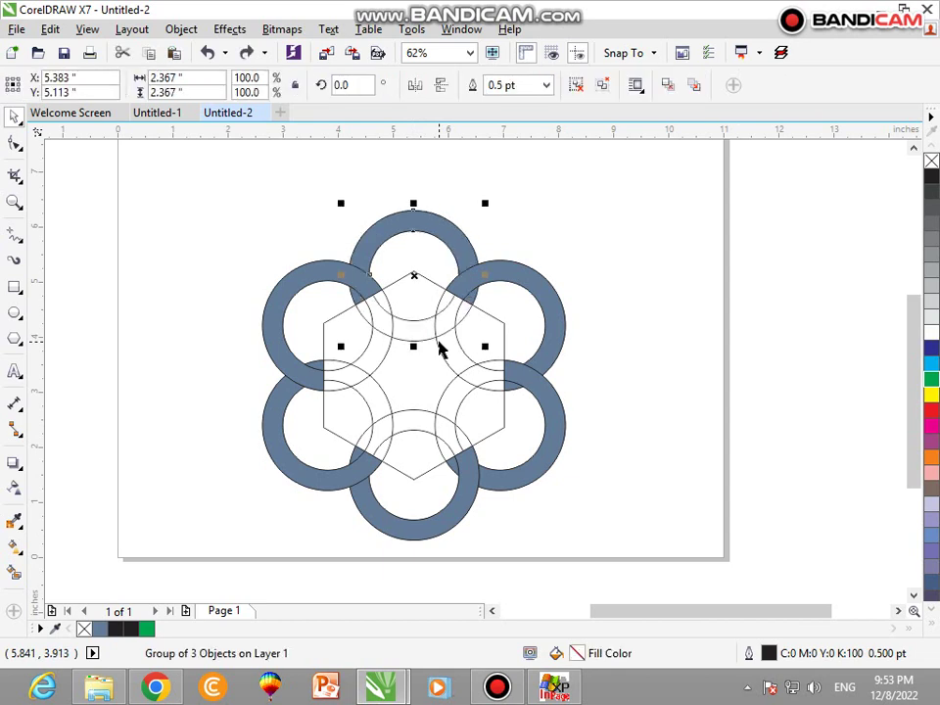
Ungroup the top ring and delete the full outer circles of the top, upper-right, lower-right, bottom and lower-left rings
left_click(529, 231)
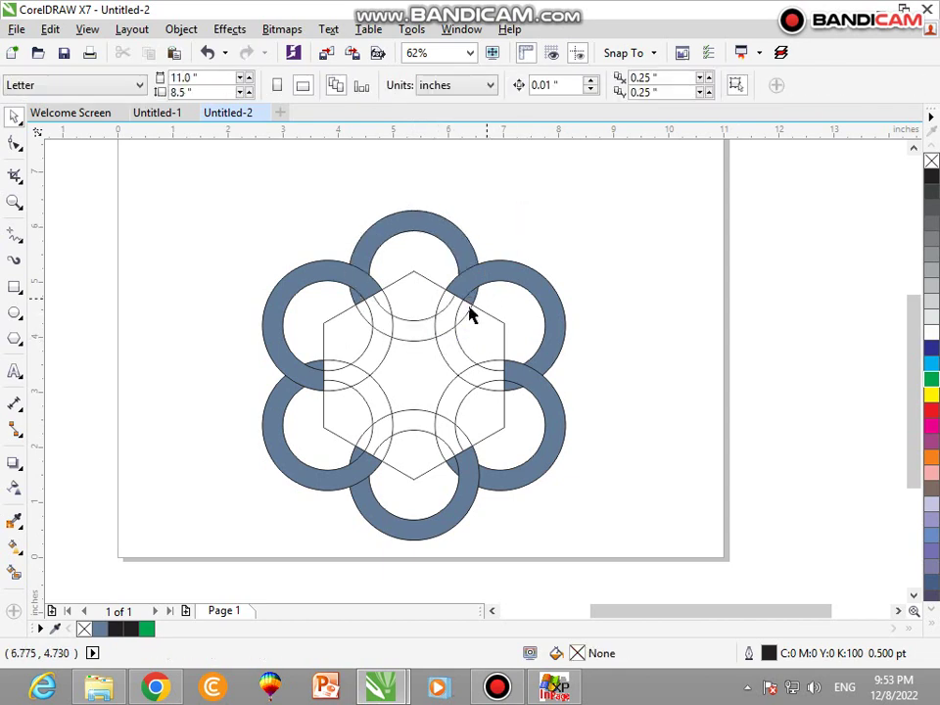
left_click(425, 341)
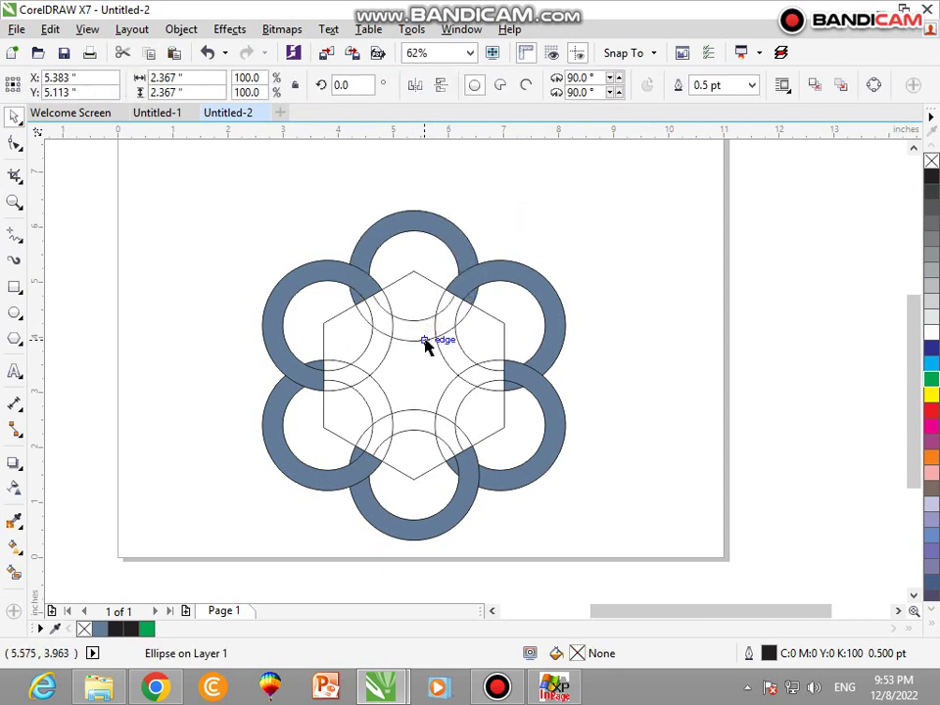
left_click(438, 351)
left_click(436, 343, "ctrl")
left_click(438, 354)
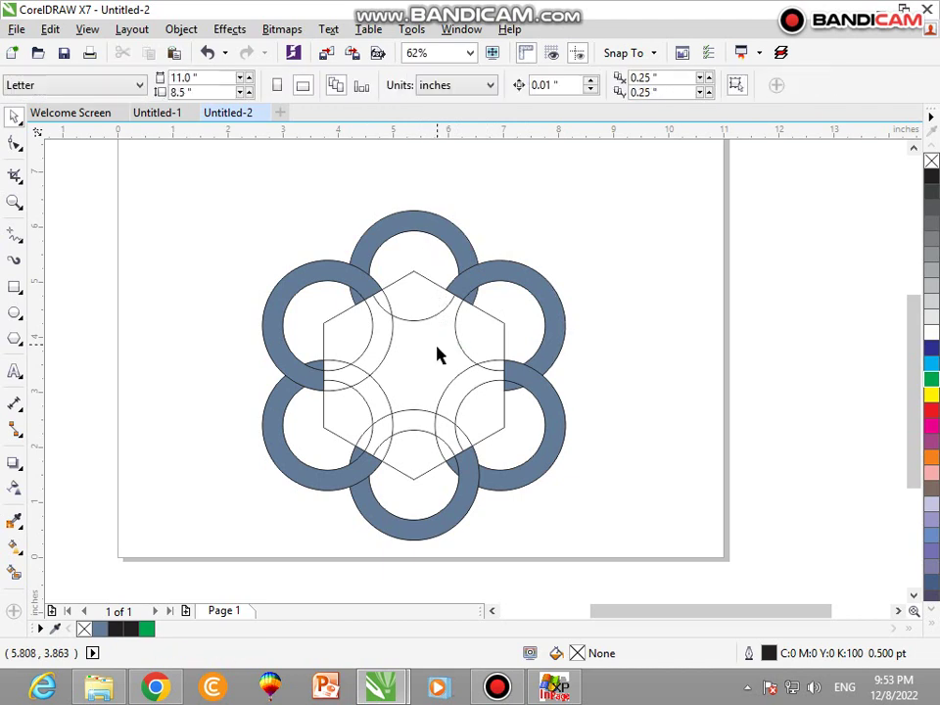
left_click(445, 388, "ctrl")
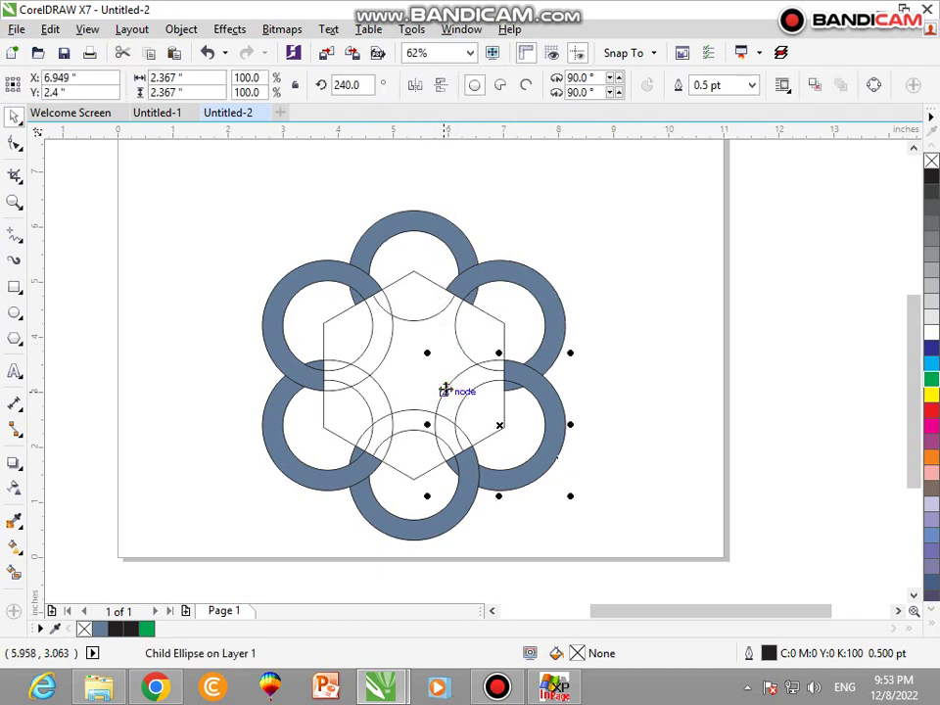
left_click(444, 390)
left_click(432, 413, "ctrl")
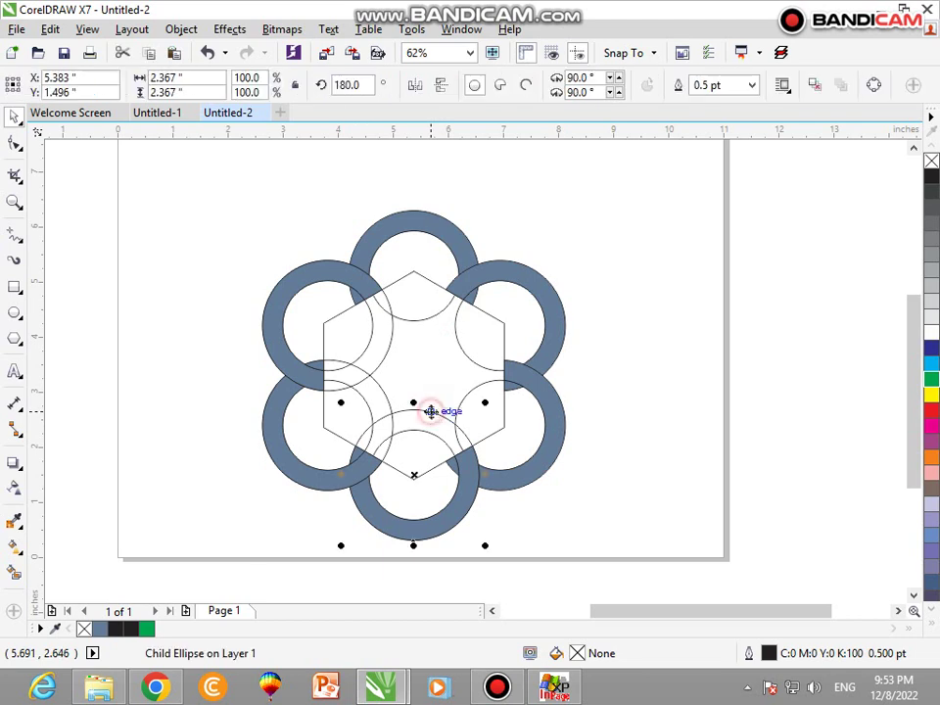
left_click(431, 415)
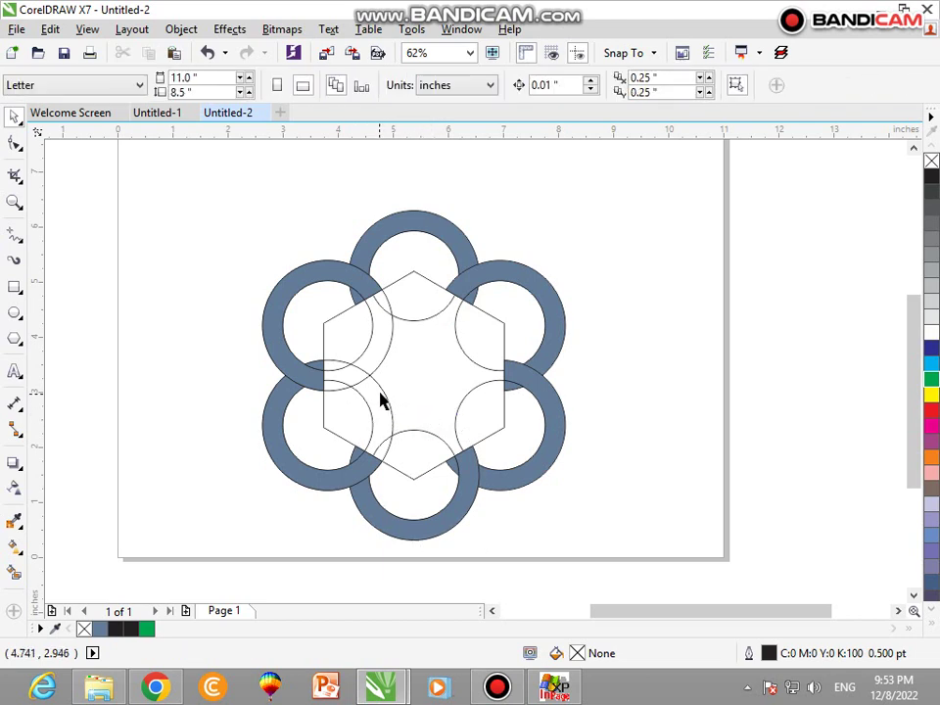
left_click(386, 392, "ctrl")
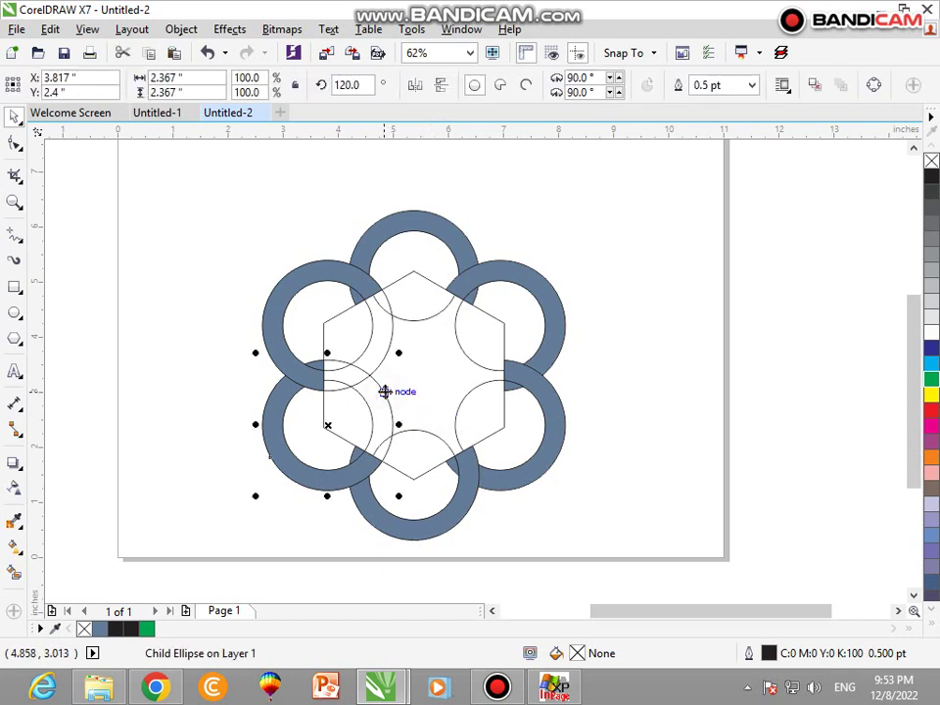
left_click(380, 364)
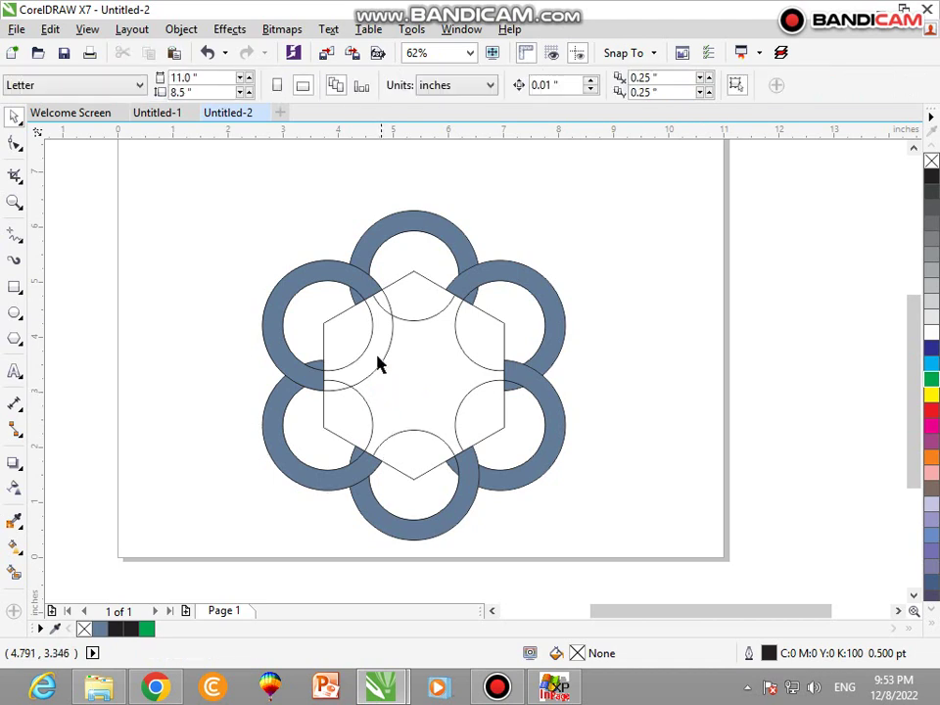
left_click_drag(653, 202, 583, 290)
left_click(450, 241)
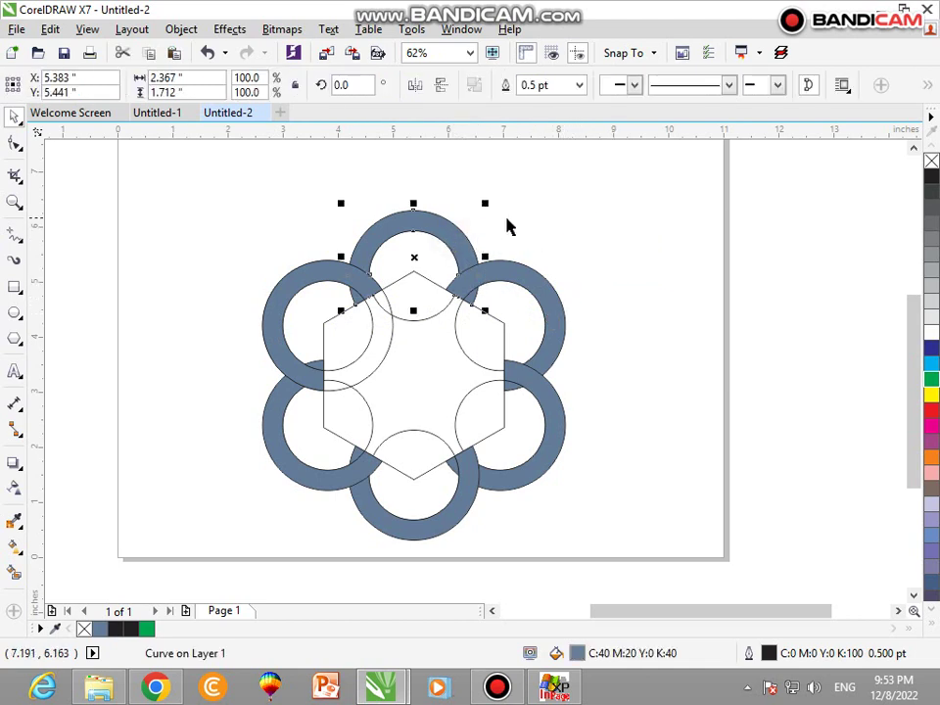
key("Delete")
key("ctrl+z")
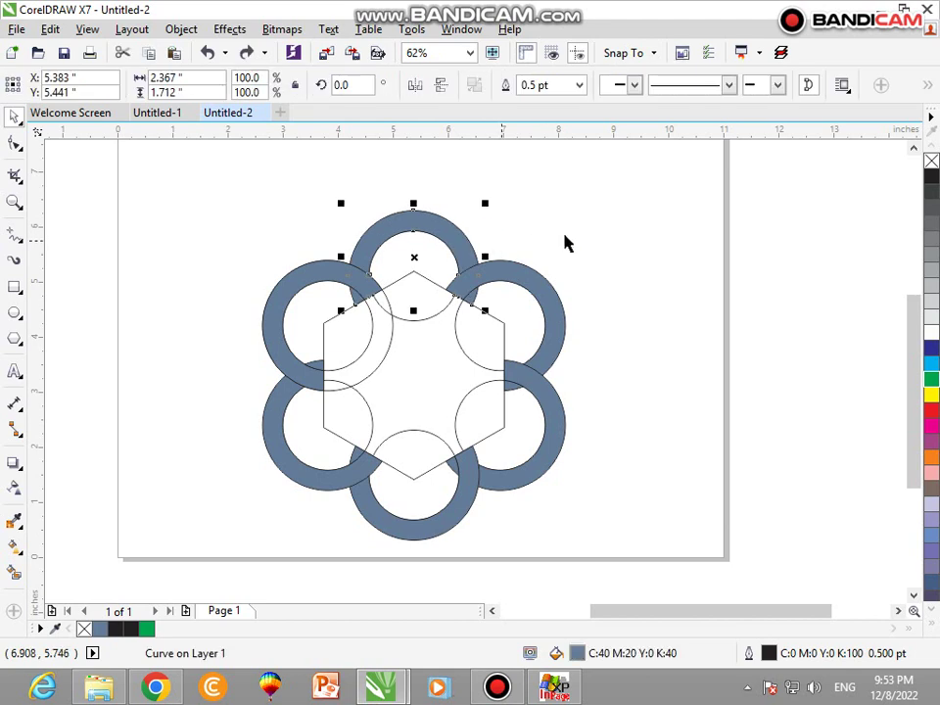
left_click_drag(658, 196, 225, 423)
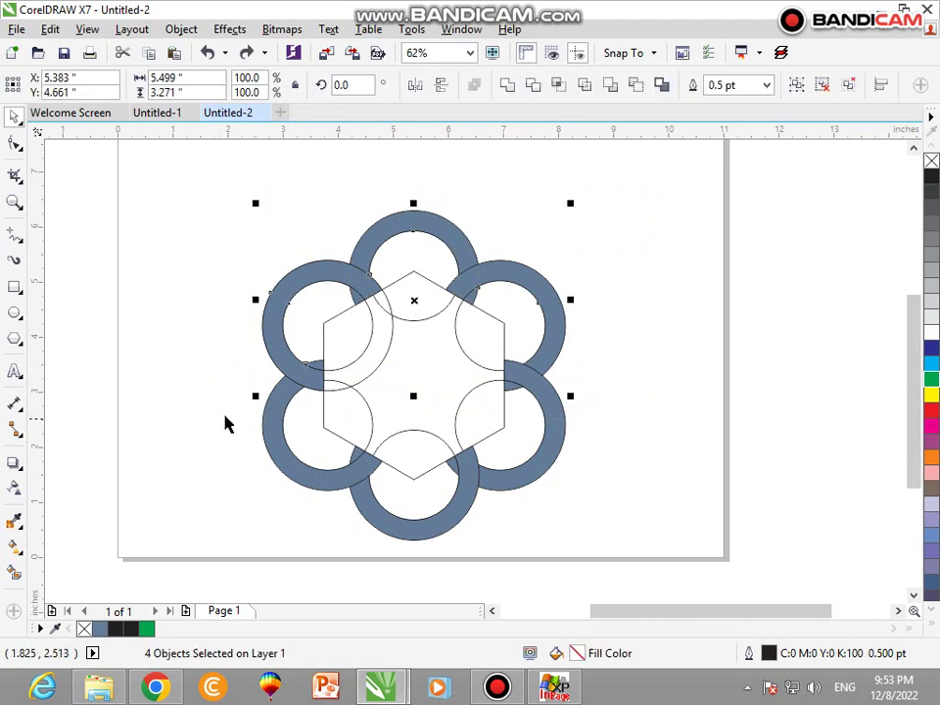
left_click(577, 233)
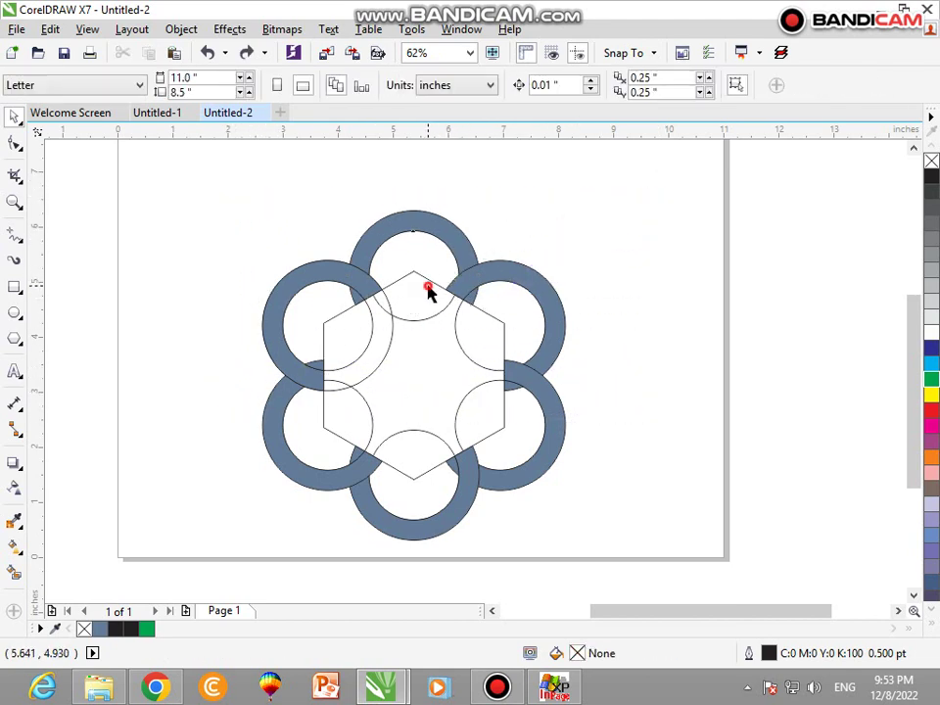
Place a copy of the top ring's inner circle beside the pattern at about X 9.98", Y 5.10", and reselect the original inner circle
left_click_drag(428, 287, 716, 286)
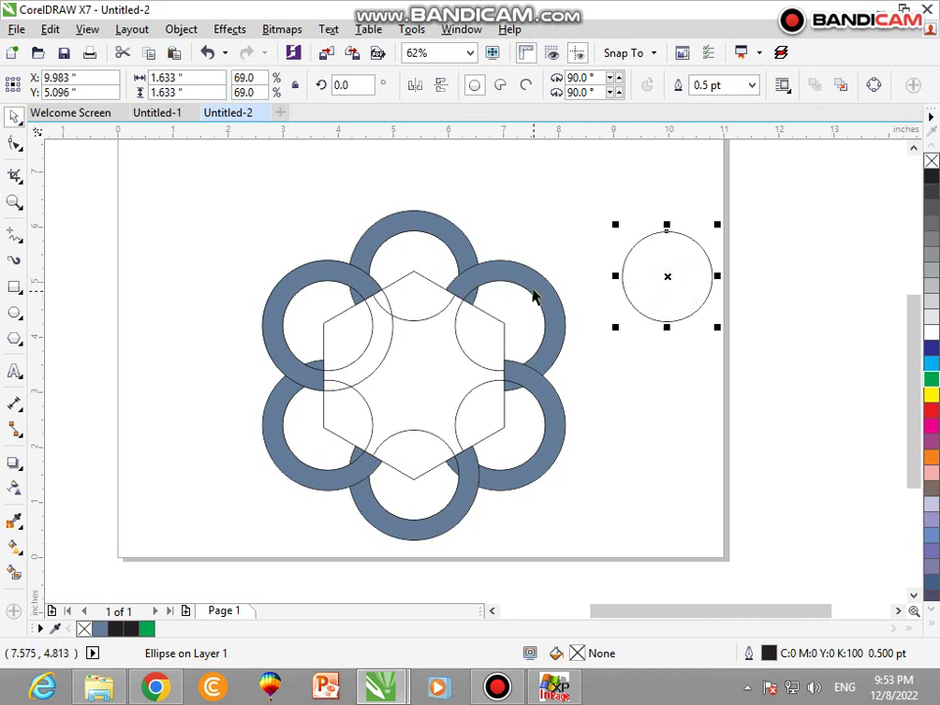
left_click(445, 252)
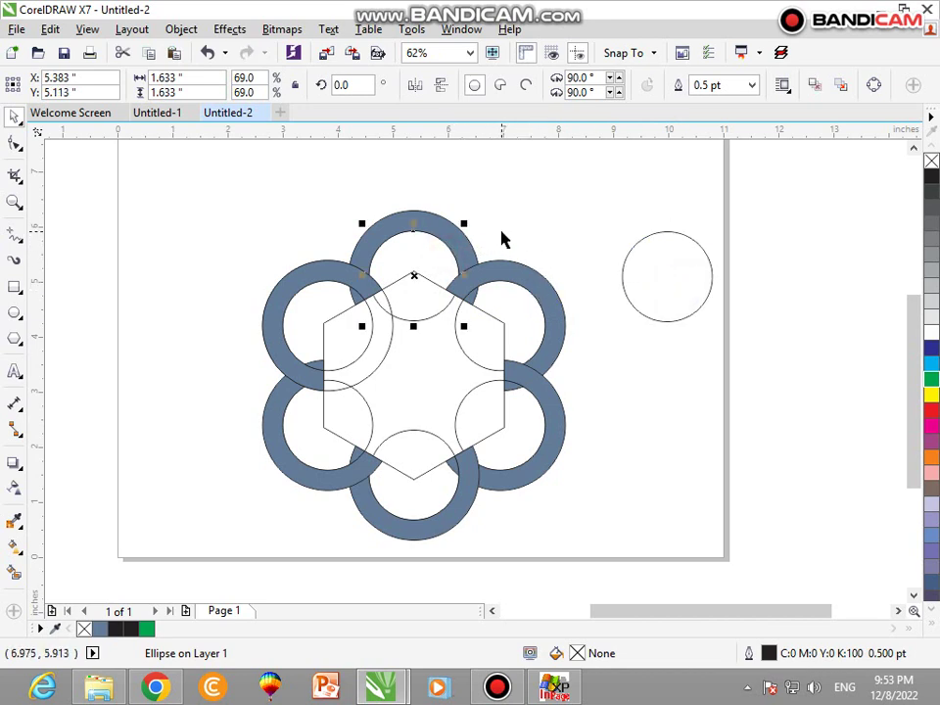
Move the spare circle closer to the pattern, to about X 8.92", Y 3.21", and deselect it
left_click(587, 263)
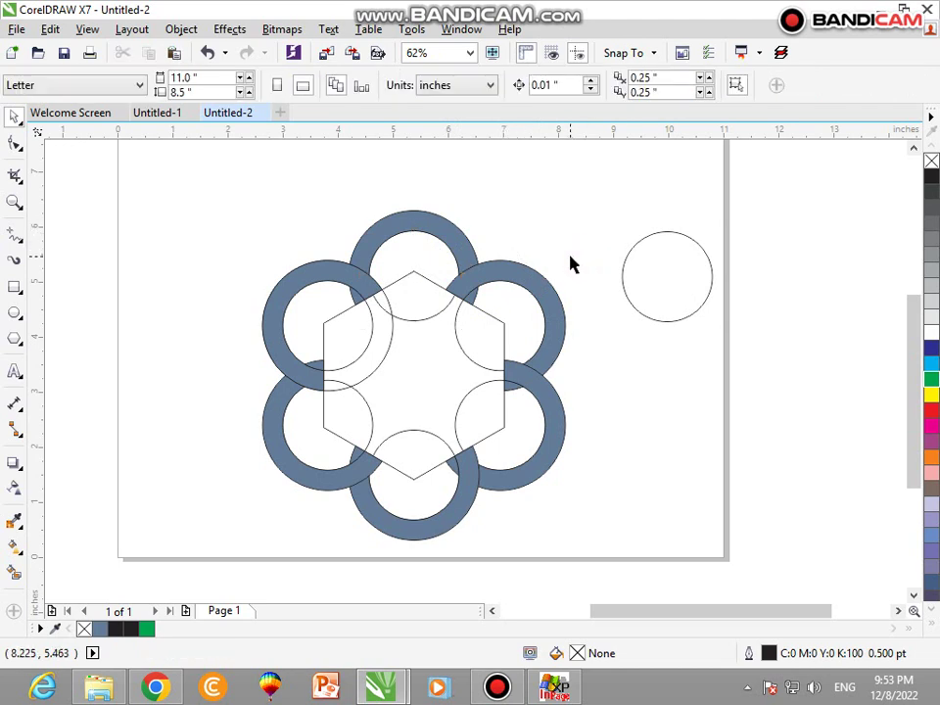
left_click_drag(681, 299, 630, 394)
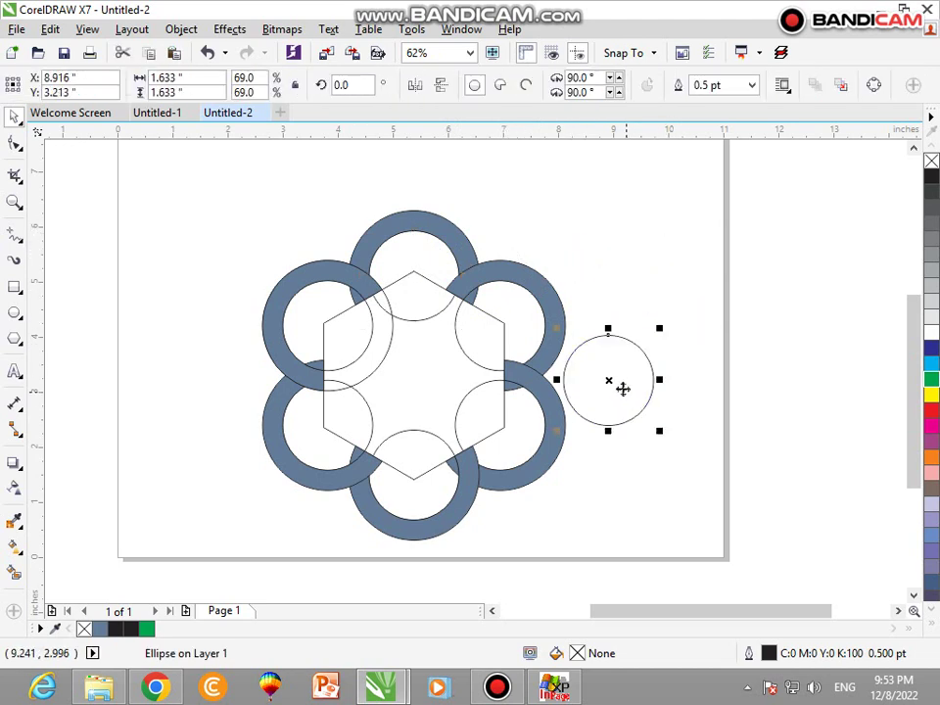
scroll(614, 384, "up", 1)
left_click(657, 224)
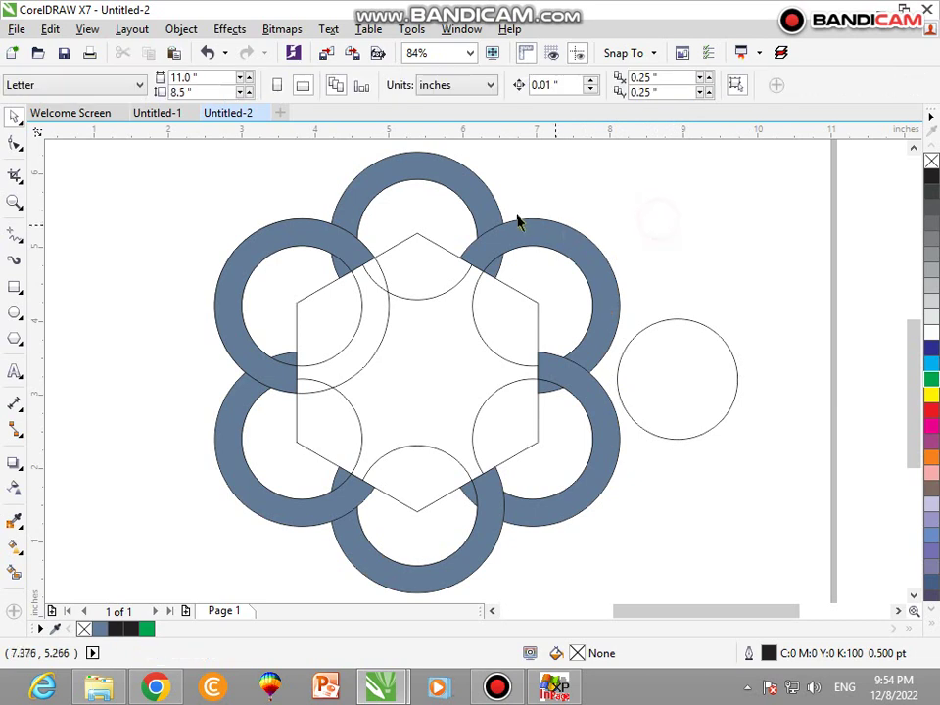
Remove the top ring's outline and apply a linear fountain fill across it with red at its upper-left end
left_click(491, 215)
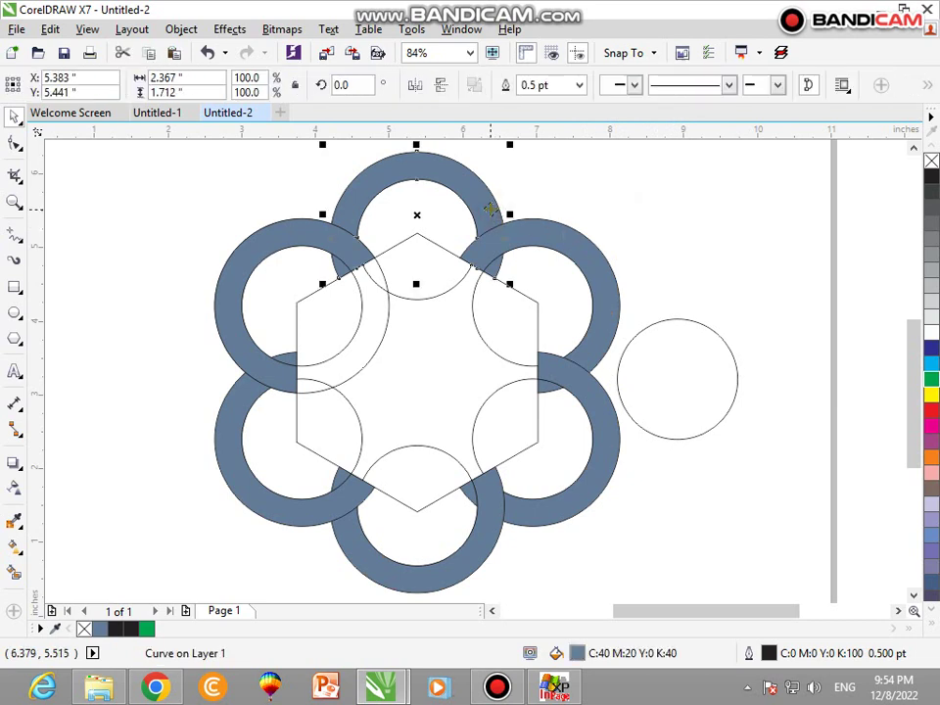
right_click(931, 162)
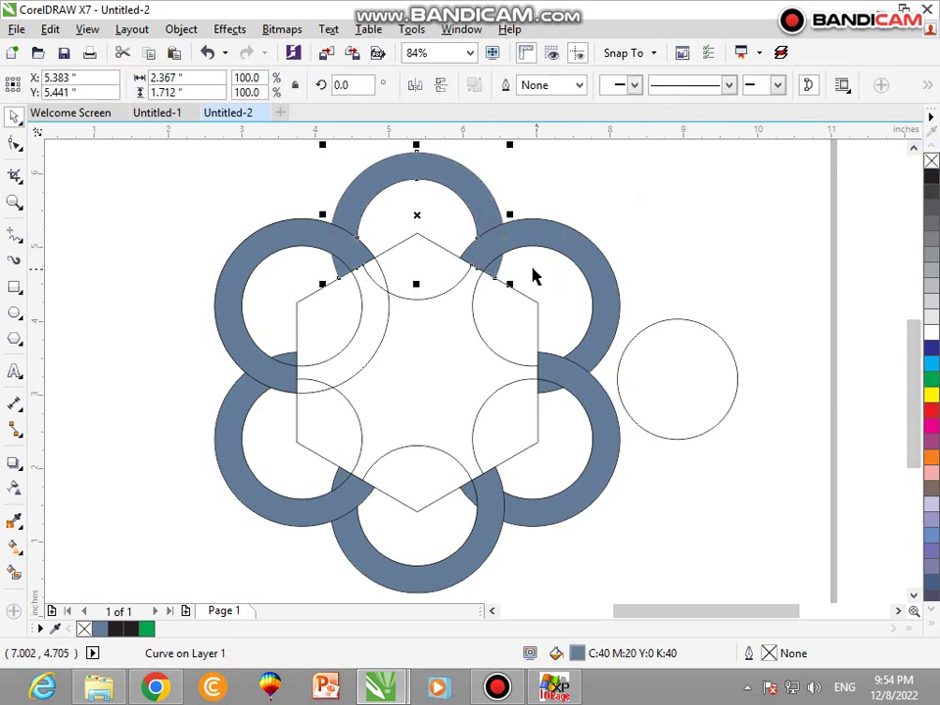
left_click(17, 521)
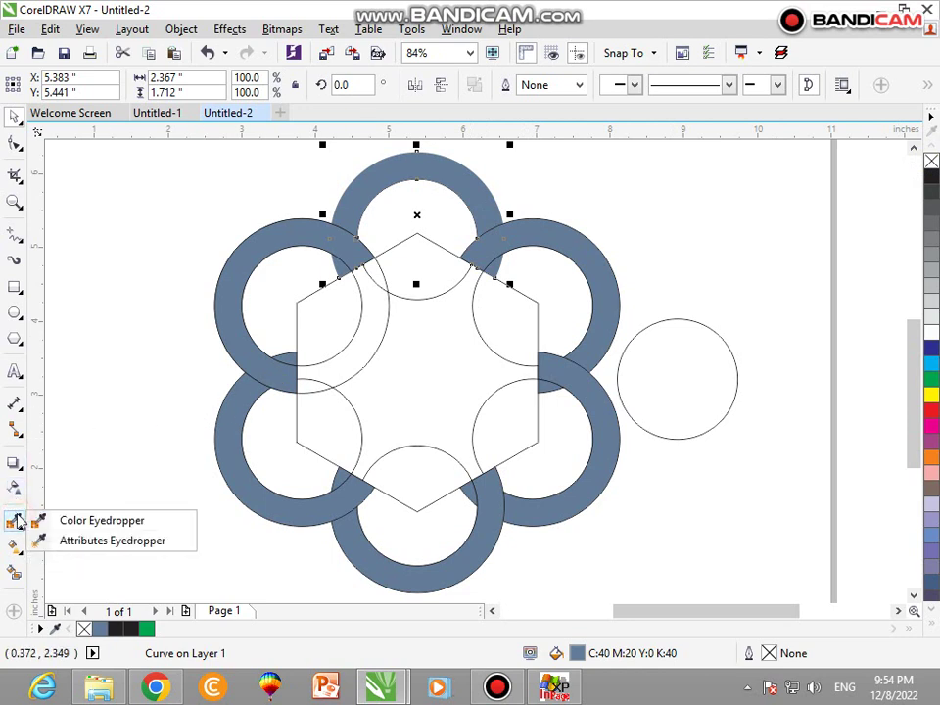
left_click(16, 546)
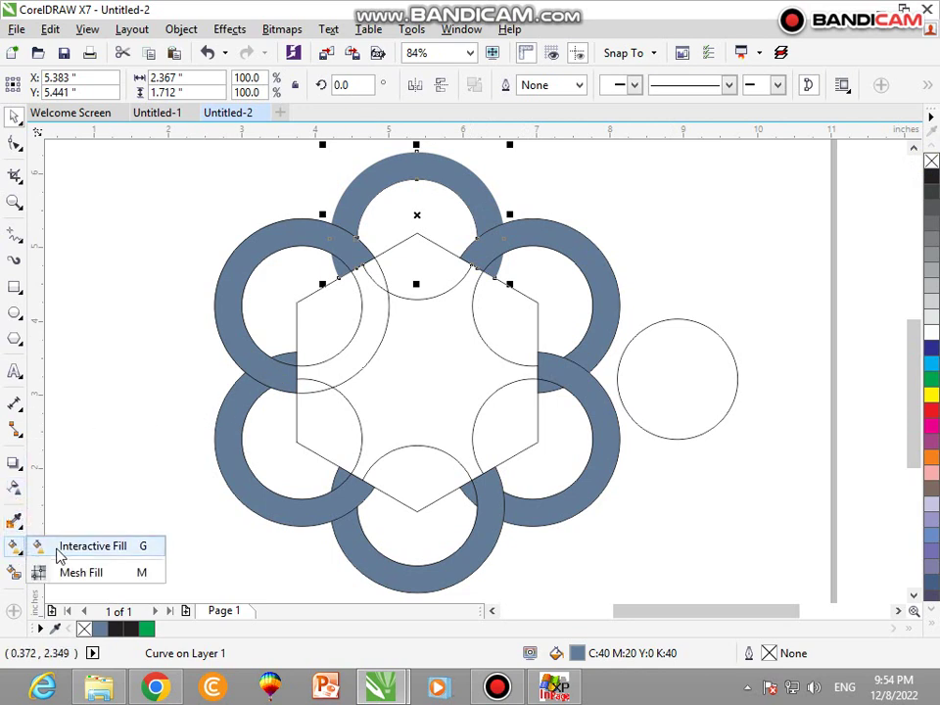
left_click(60, 551)
left_click_drag(472, 221, 351, 157)
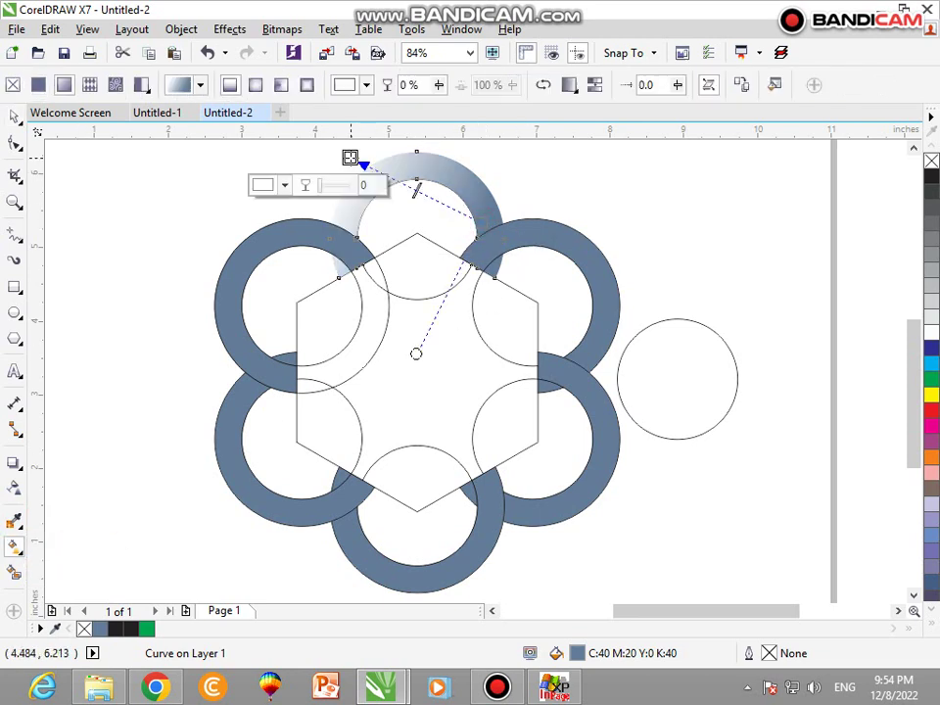
left_click(931, 412)
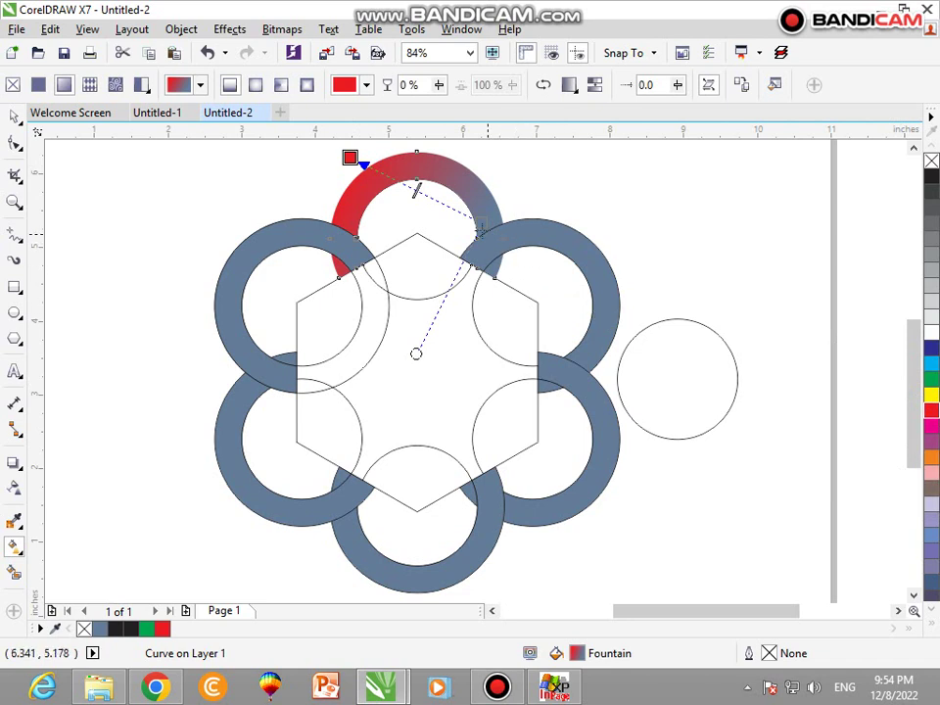
Recolour the right end of the top ring's fountain fill with a dark shade of red
left_click(479, 224)
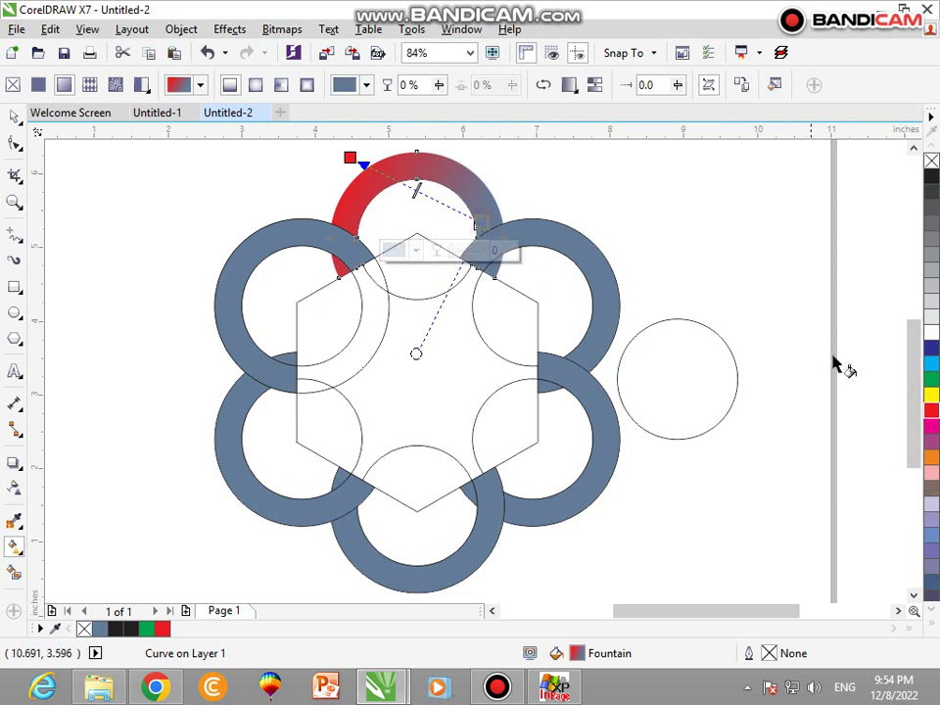
left_click(931, 415)
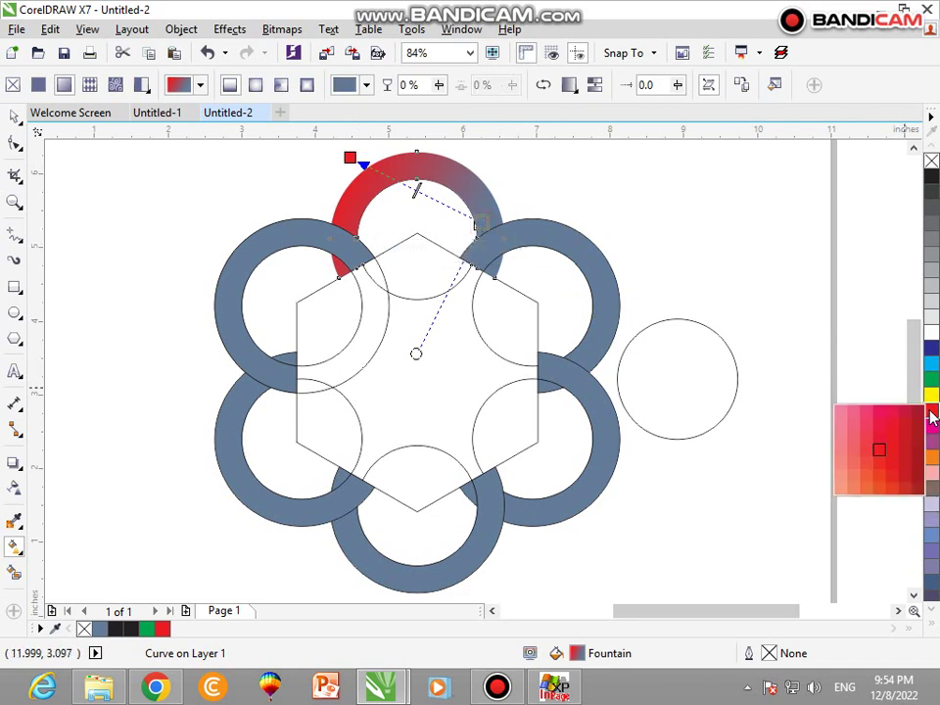
left_click(906, 464)
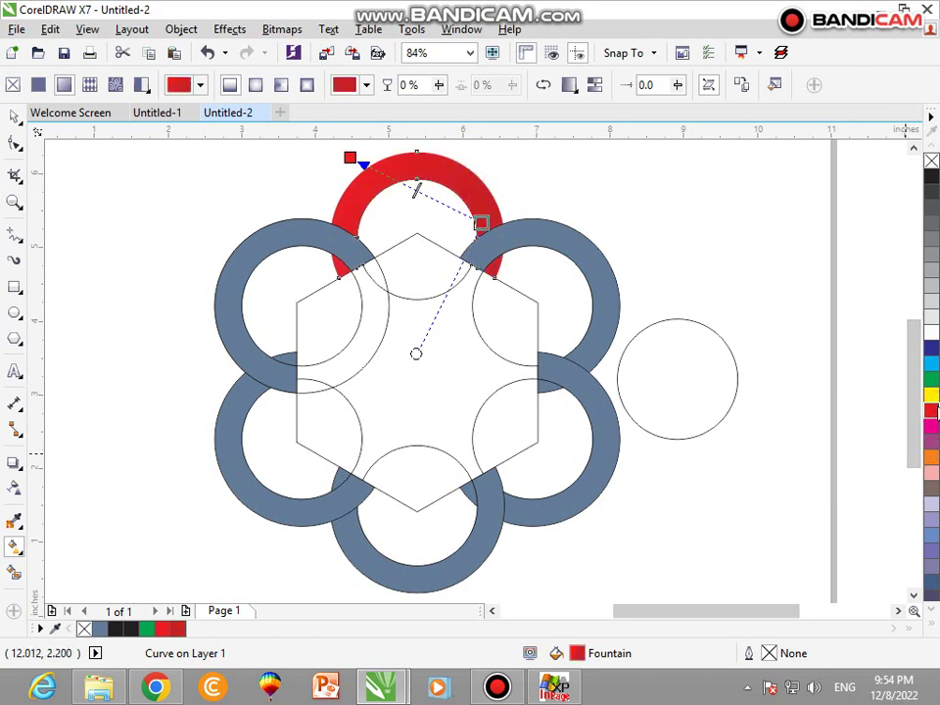
left_click(935, 412)
left_click(915, 468)
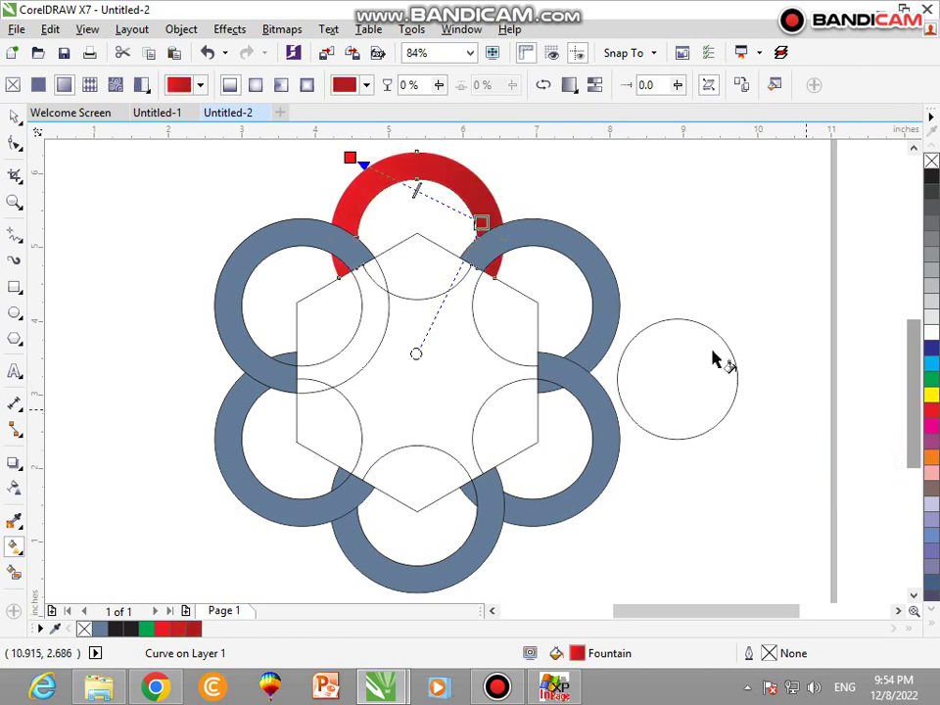
Apply a fountain fill to the upper-right ring group, from orange at its upper left to red-orange at its lower right
left_click(615, 303)
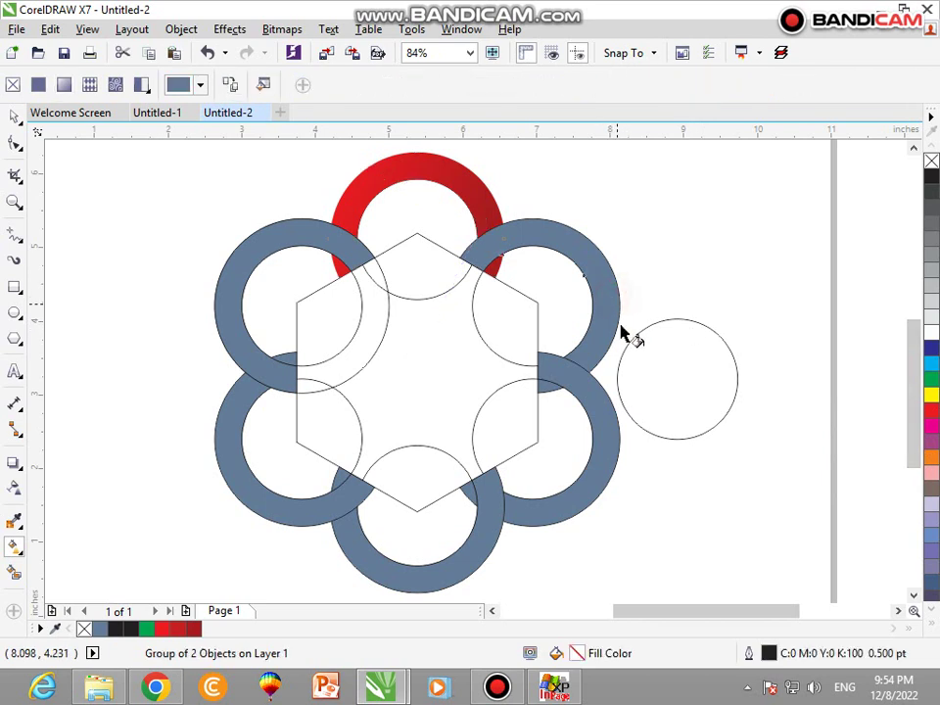
left_click(609, 340)
left_click_drag(593, 302, 500, 223)
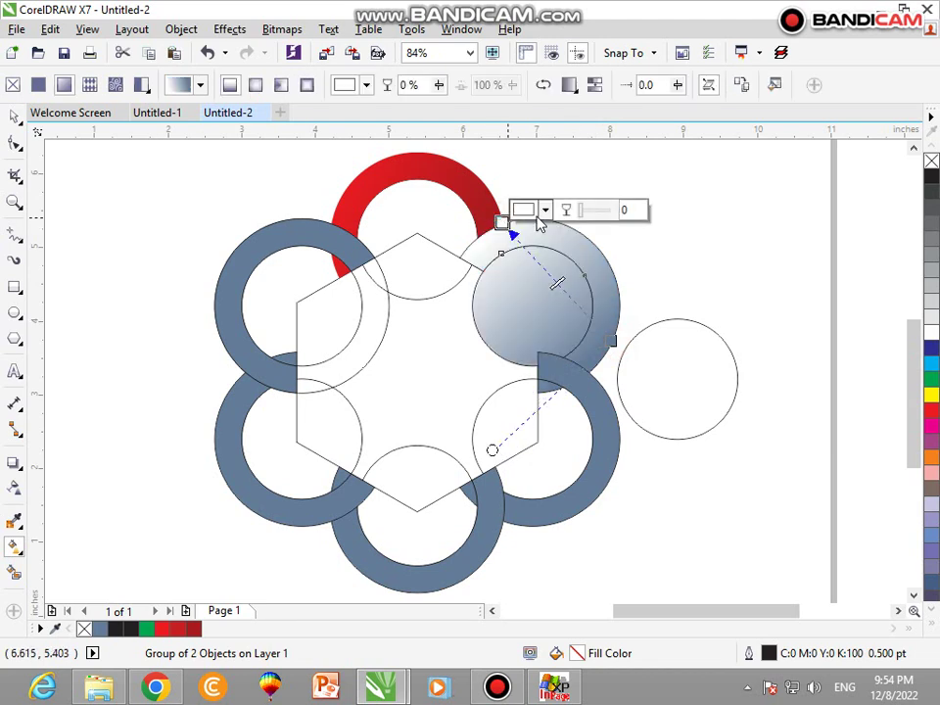
left_click(932, 458)
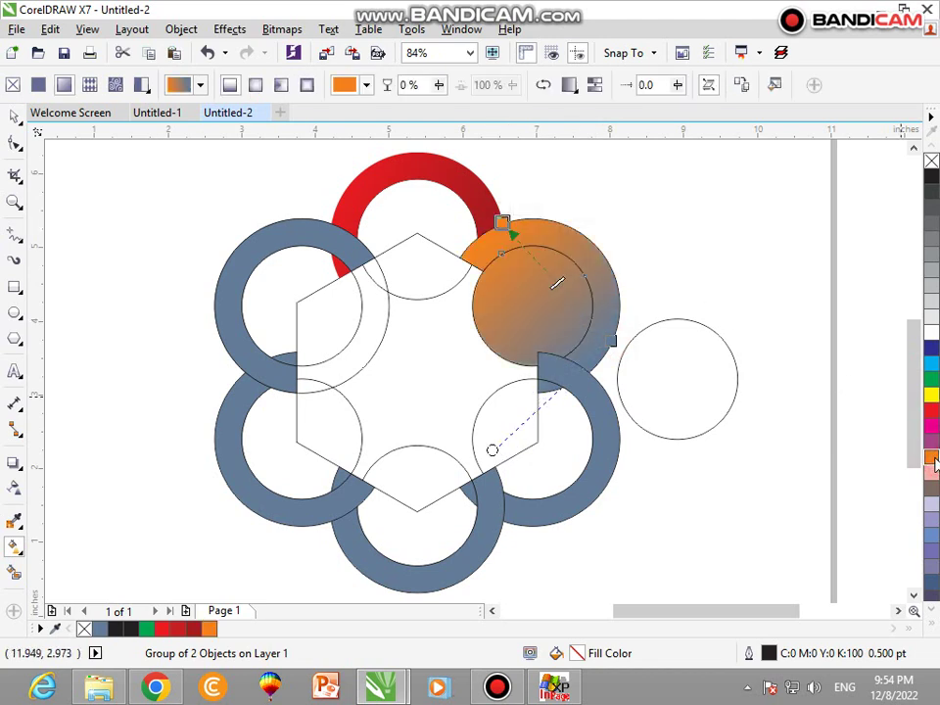
left_click(610, 340)
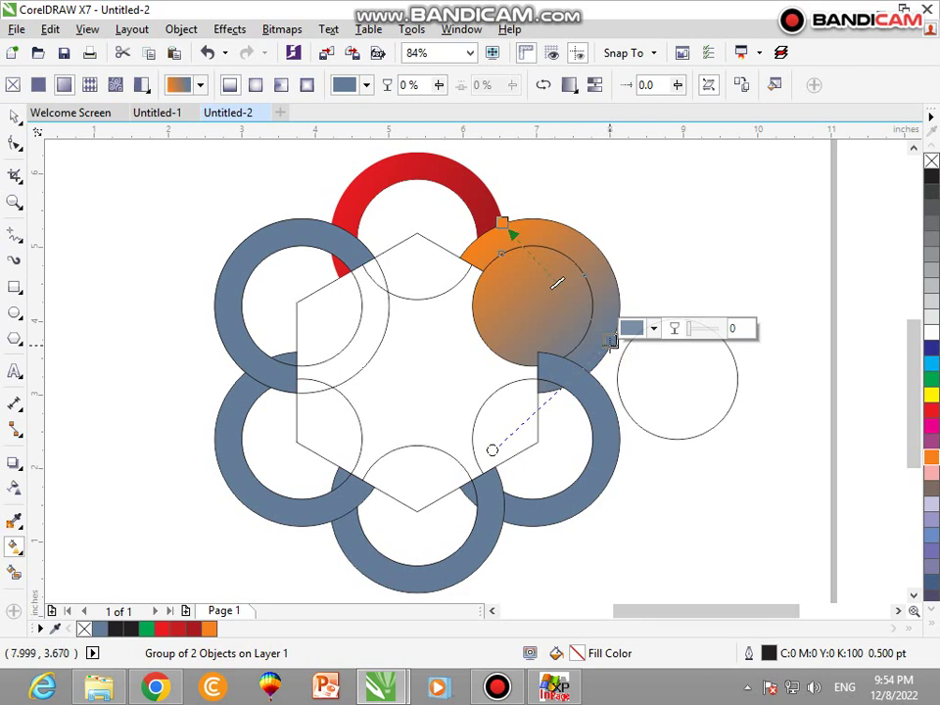
left_click(930, 461)
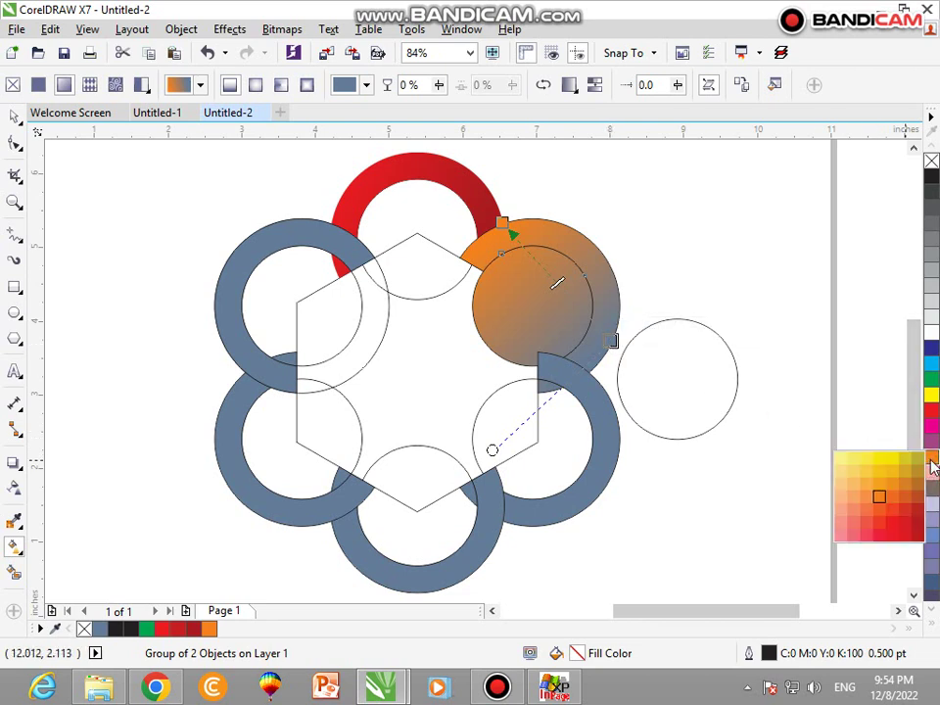
left_click(891, 512)
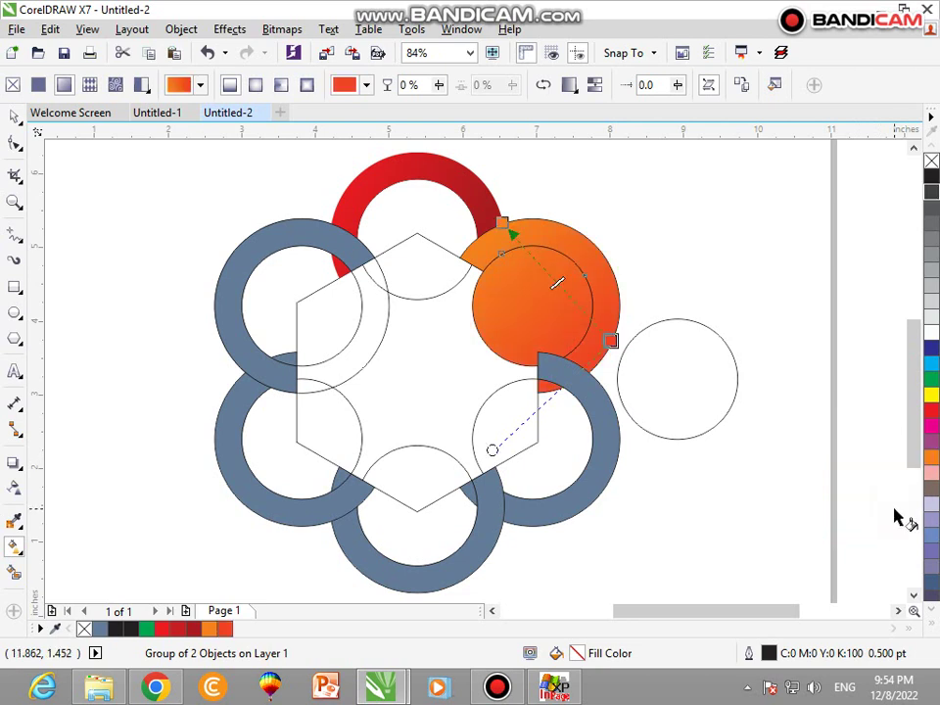
Ungroup the orange upper-right ring and its inner circle, and clear the selection
left_click(13, 116)
left_click(676, 262)
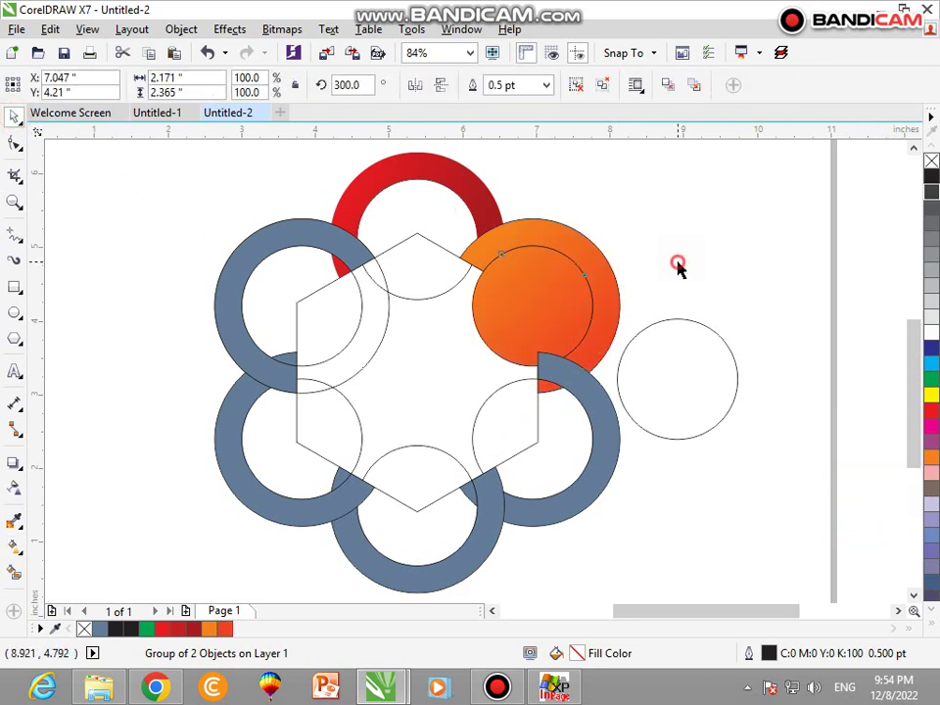
left_click(568, 298)
left_click(769, 293)
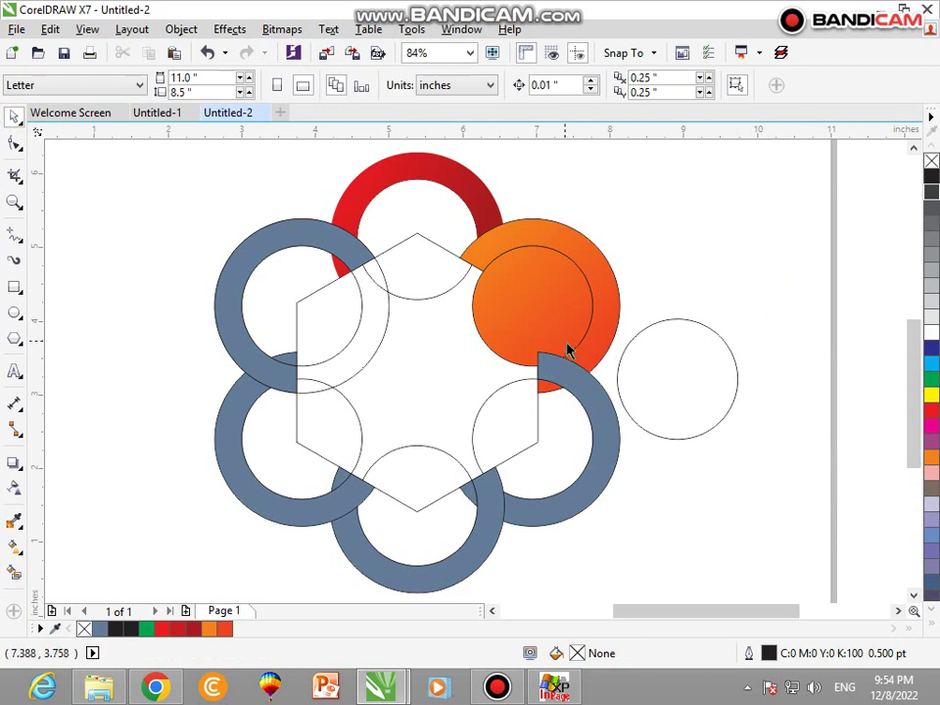
left_click(576, 354)
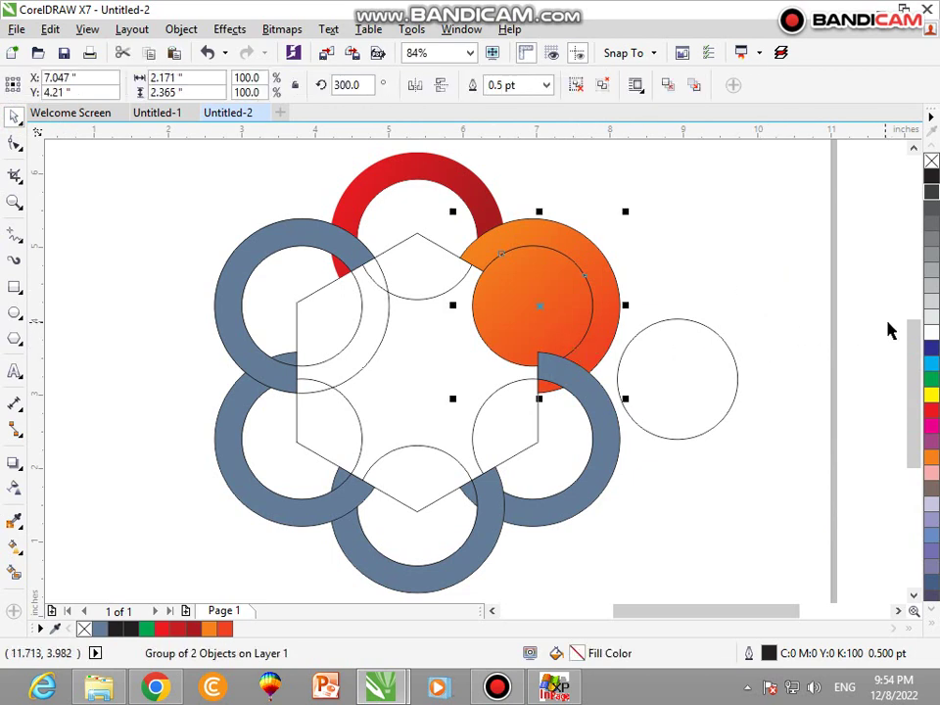
key("ctrl+u")
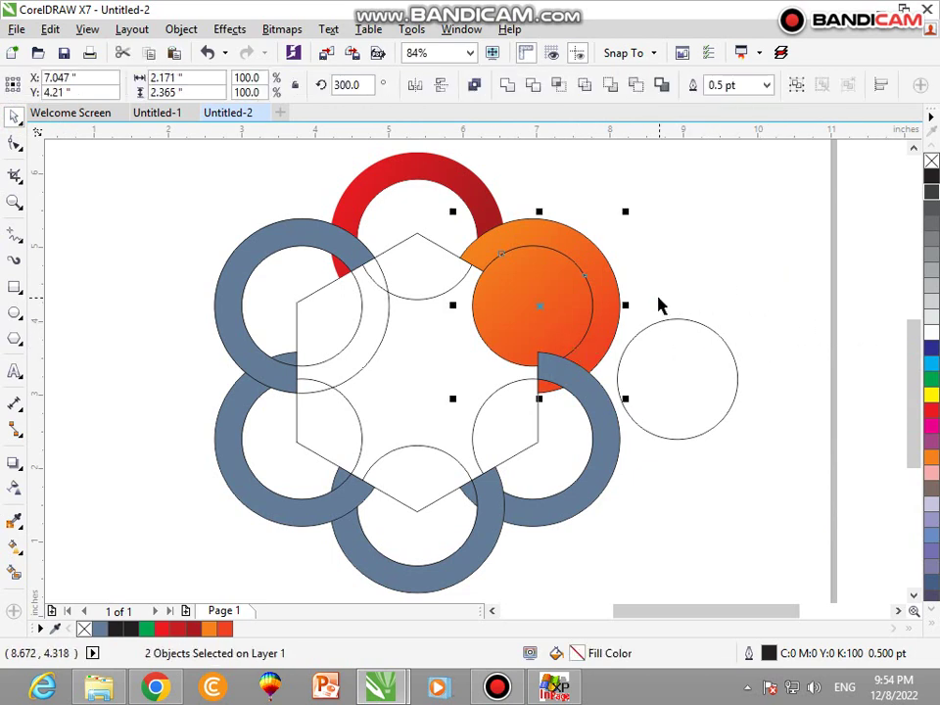
left_click(654, 307)
Fill the inner circles of the upper-right and top rings with white
left_click(506, 334)
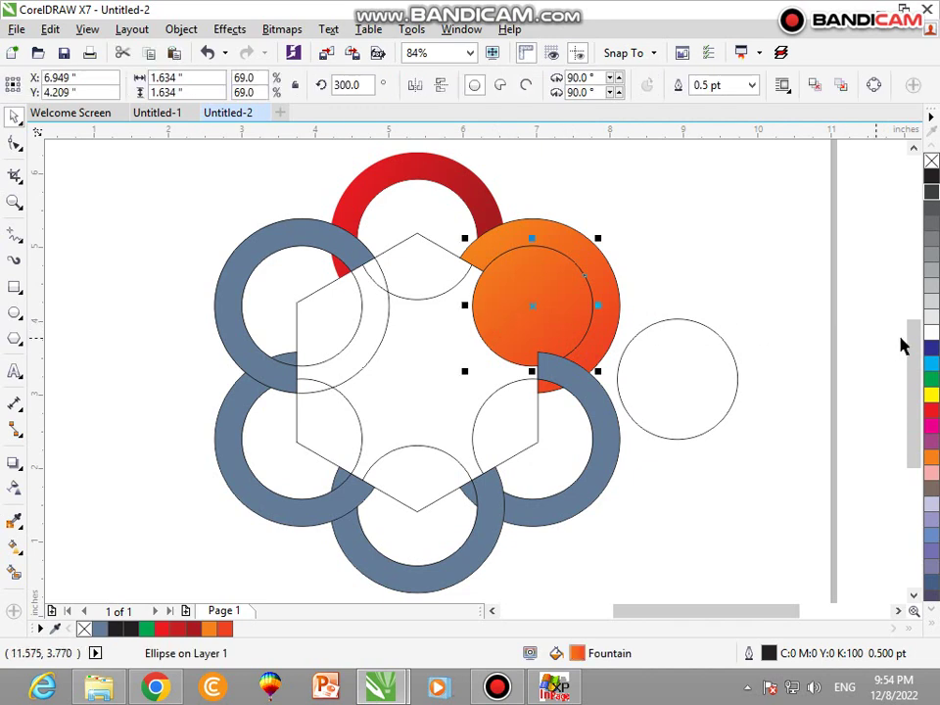
left_click(931, 333)
left_click(821, 327)
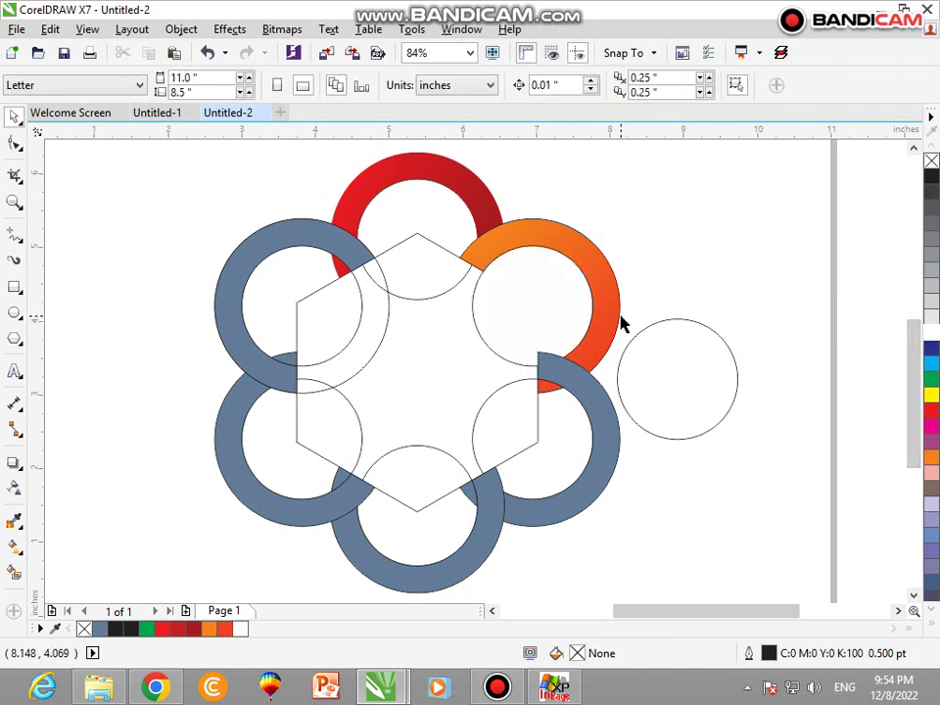
left_click(439, 267)
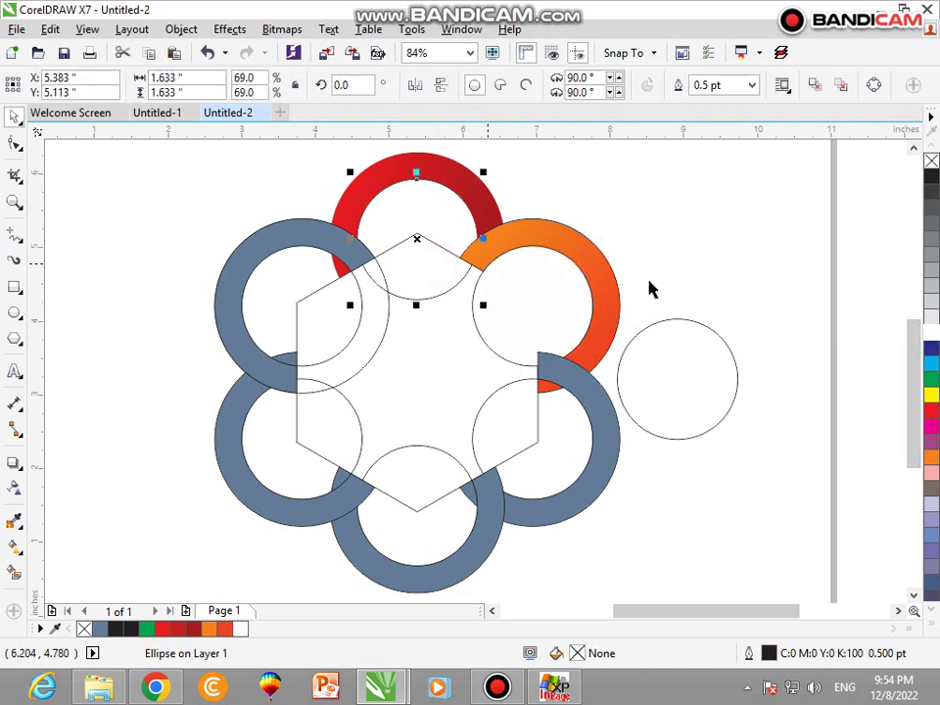
left_click(929, 332)
left_click(825, 321)
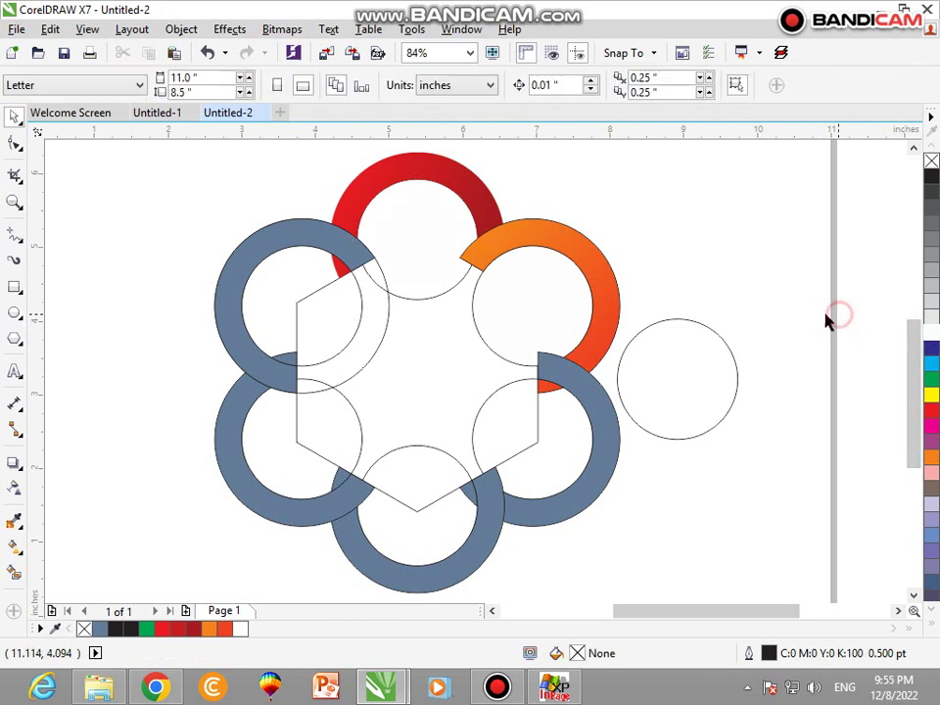
Apply a fountain fill to the lower-right ring group, from cyan at its upper end to dark blue at its lower end
left_click(604, 419)
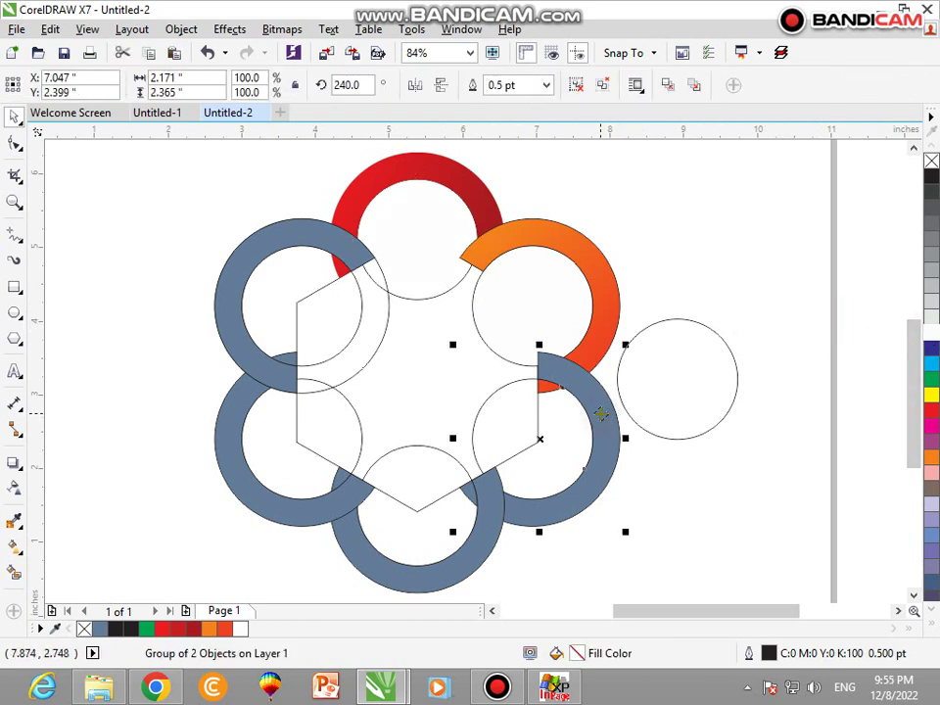
key("g")
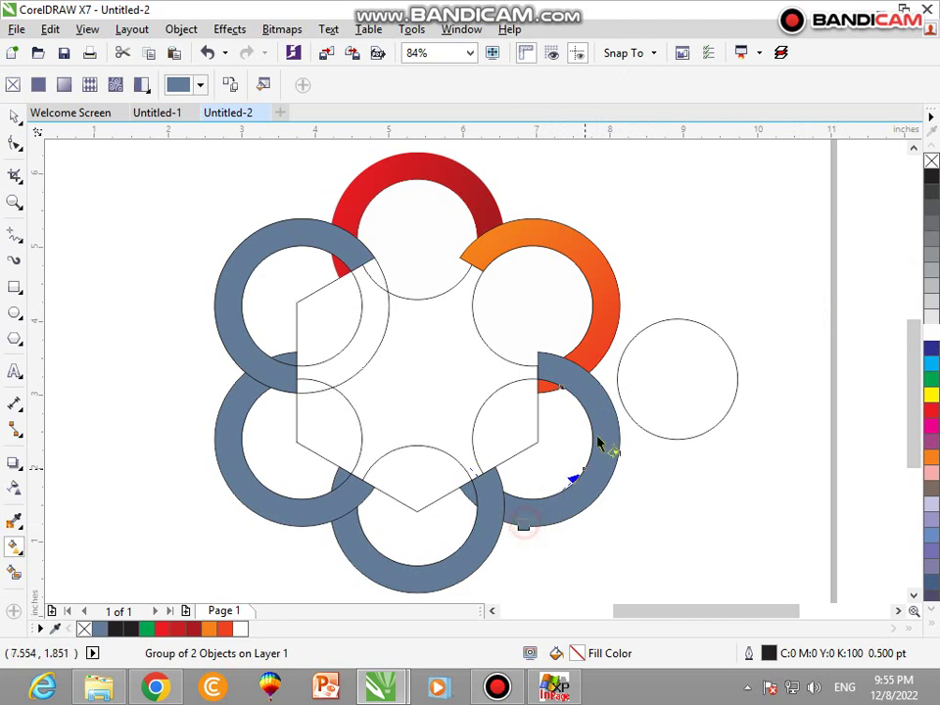
left_click_drag(593, 373, 543, 485)
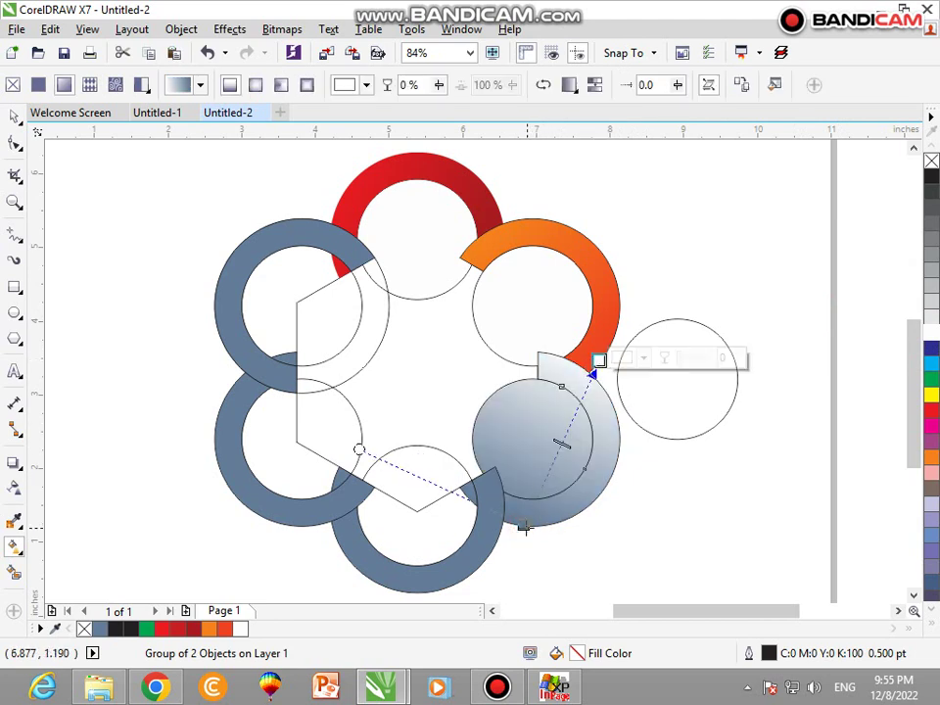
left_click(935, 367)
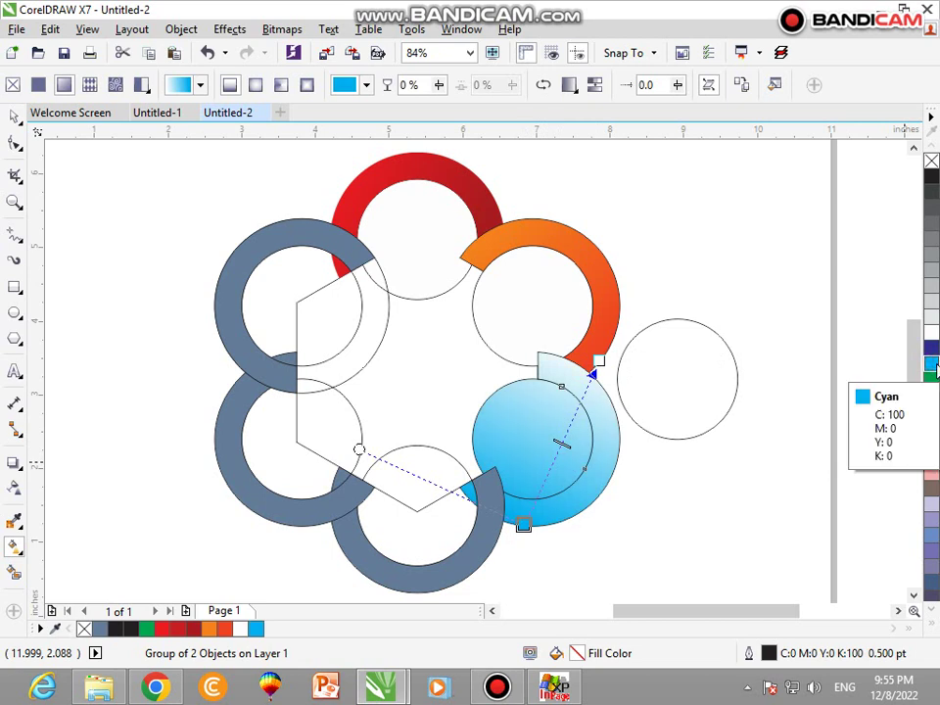
left_click(935, 366)
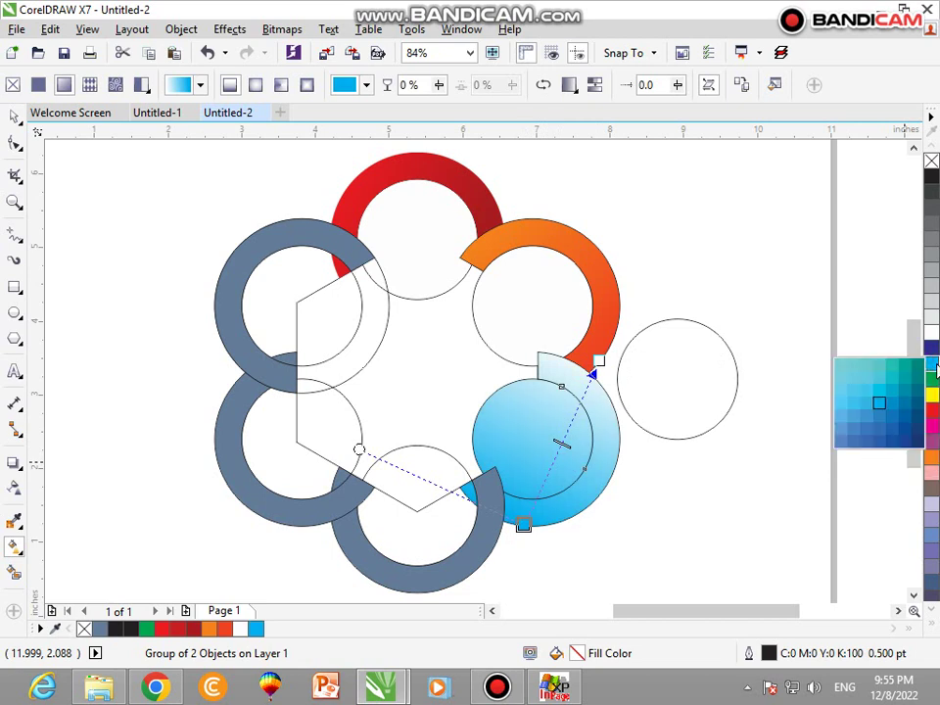
left_click(889, 430)
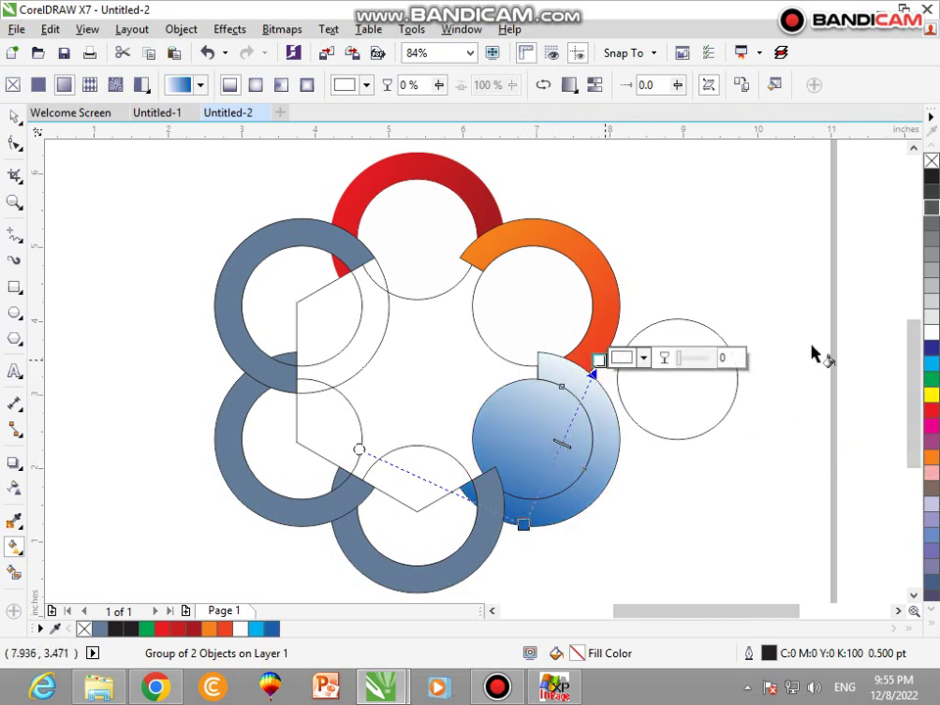
left_click(935, 366)
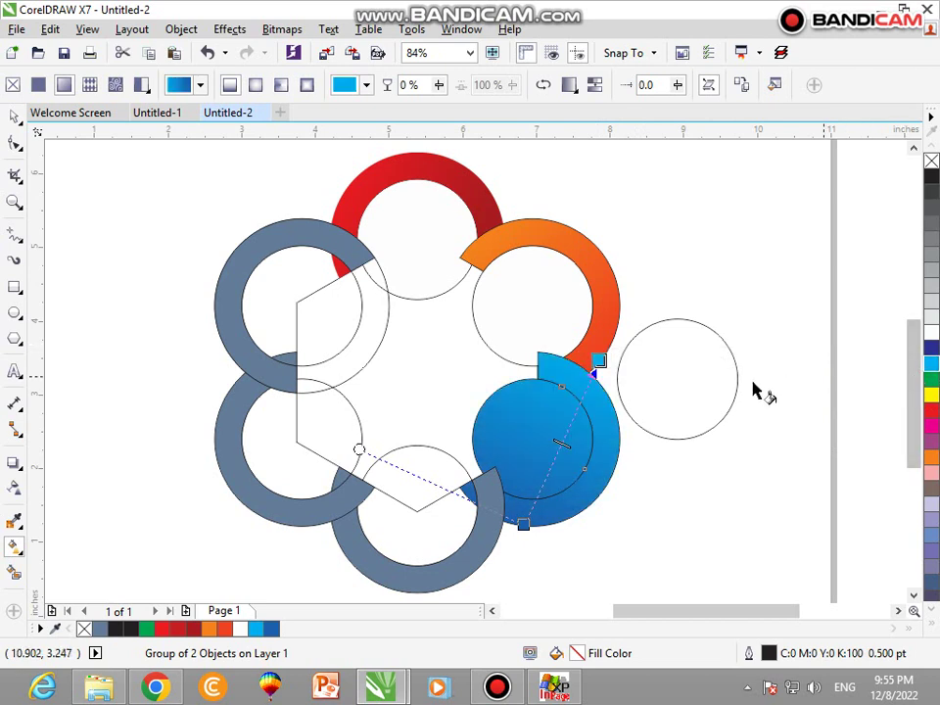
Fill the inner circles of the lower-right and bottom rings with white and clear the selection
left_click(15, 117)
left_click(498, 408, "ctrl")
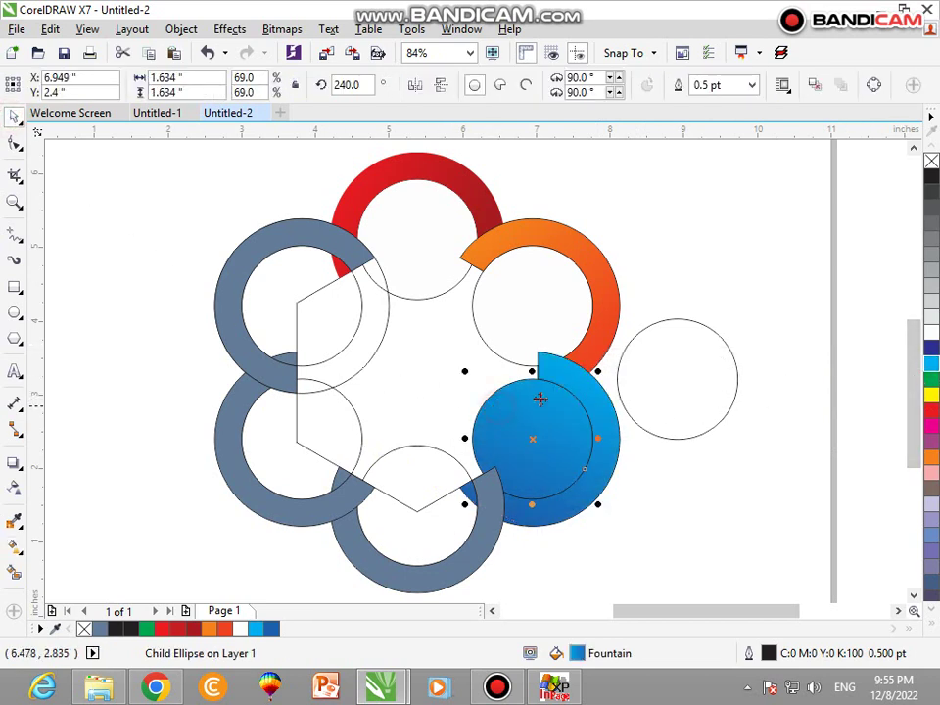
left_click(930, 333)
left_click(835, 352)
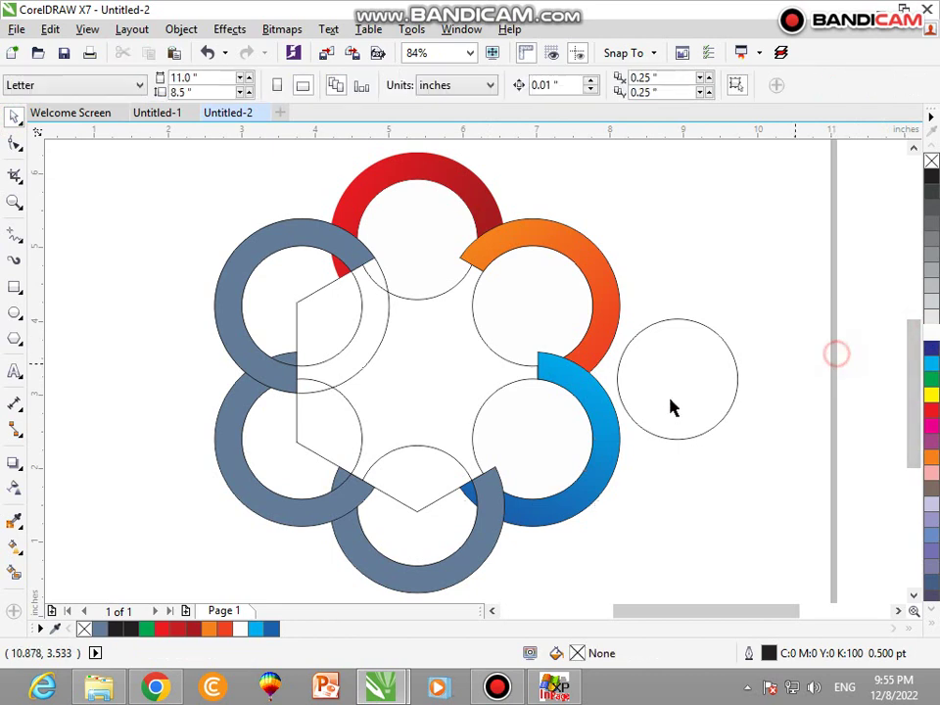
left_click(428, 516, "ctrl")
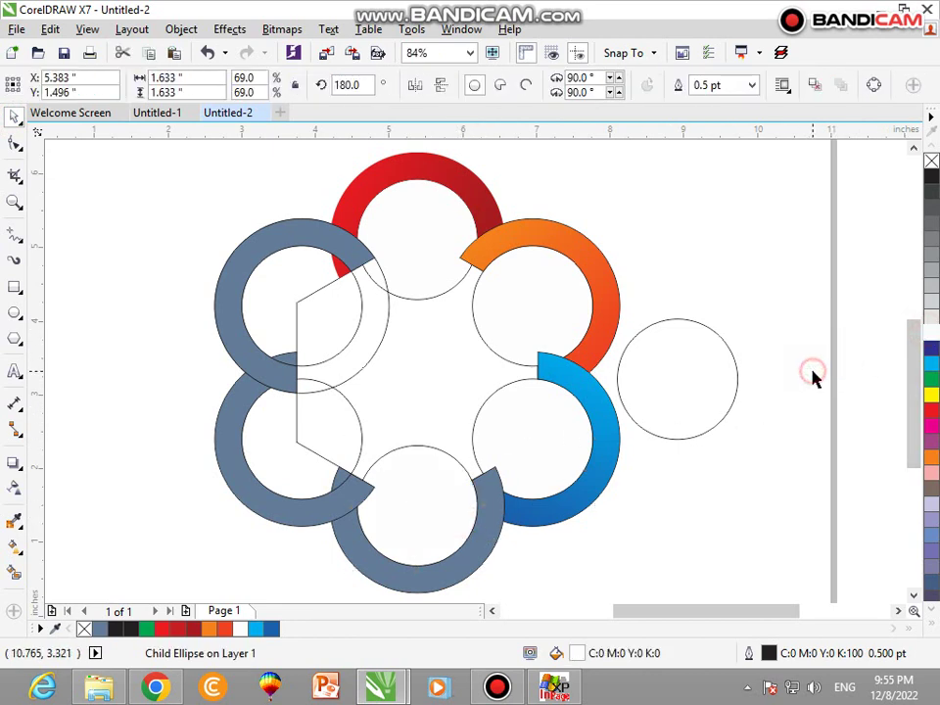
left_click(835, 366)
Save the drawing as a CDR file named "infographic design" in the GRAPHICS folder
key("ctrl+s")
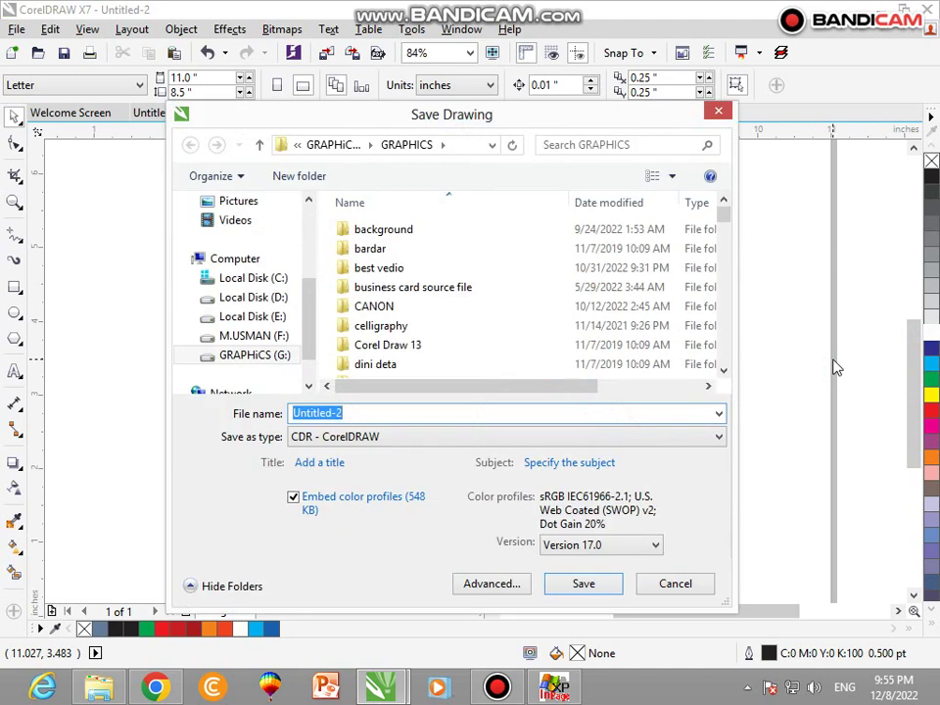
type("inf")
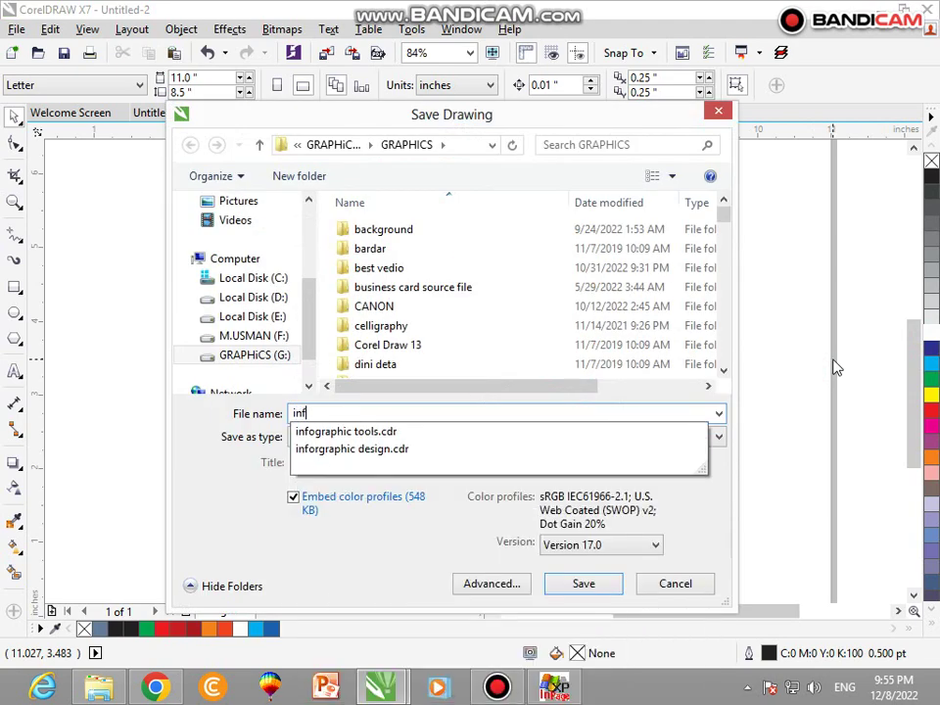
type("ogra")
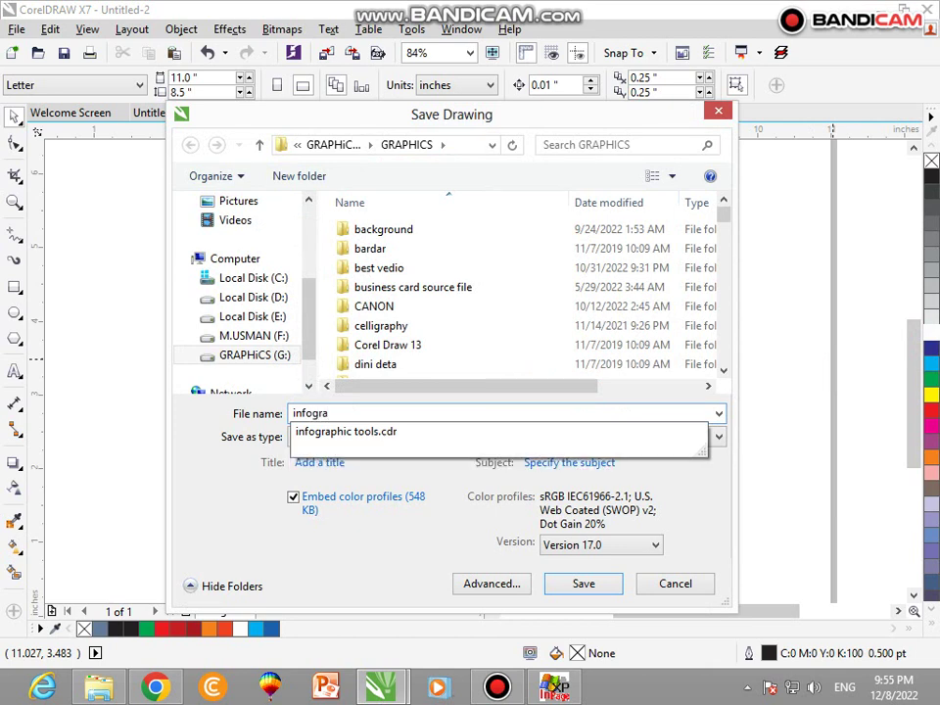
key("Down")
key("BackSpace")
type("design")
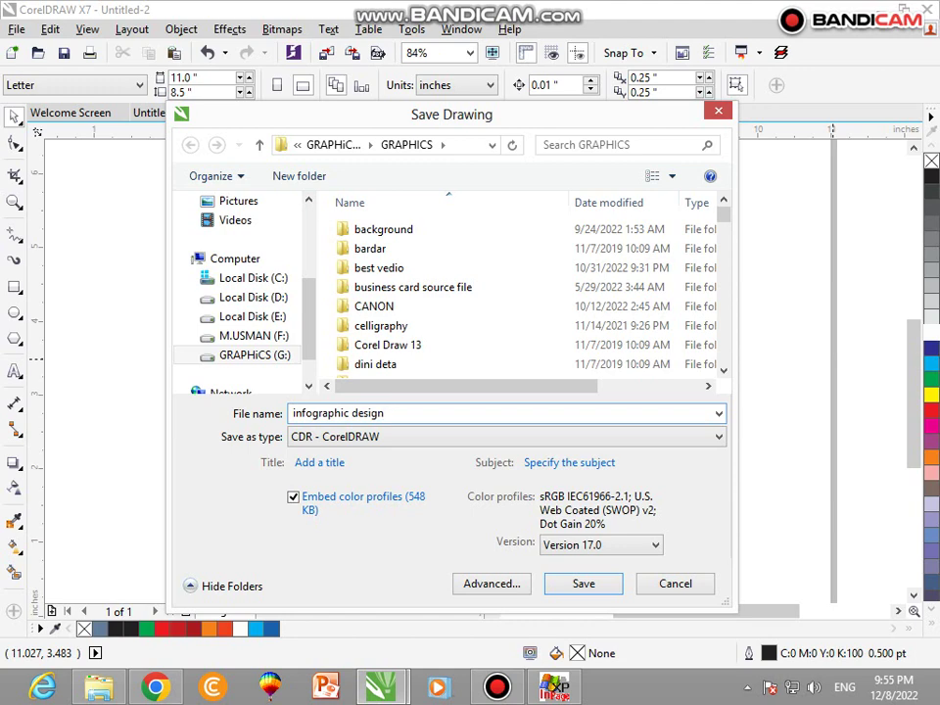
key("Return")
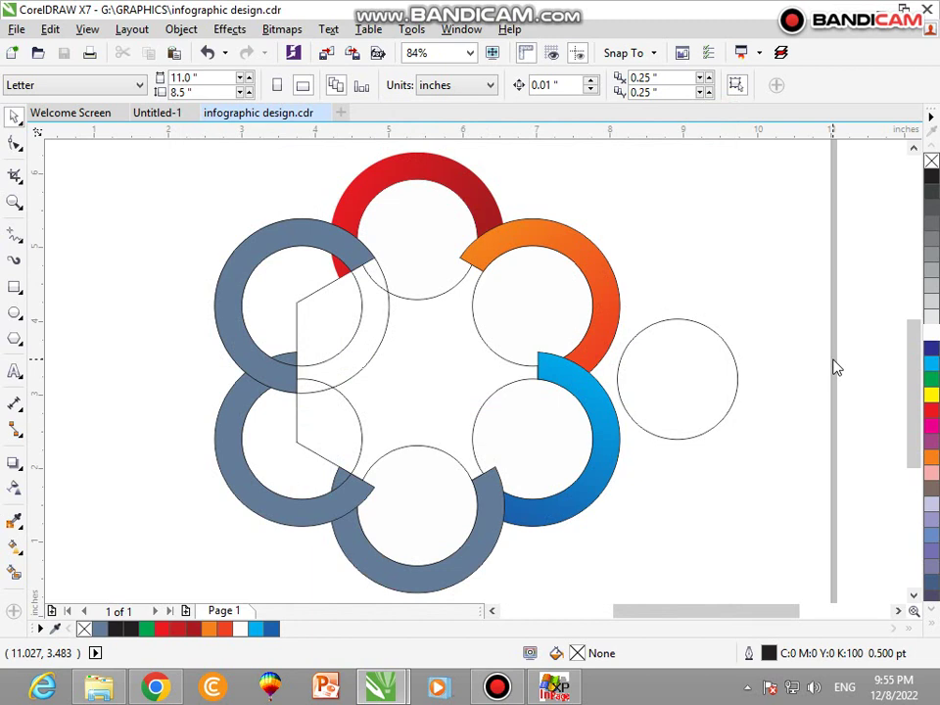
Apply a fountain fill to the bottom ring group, from dark purple at its lower left to lighter purple at its upper right
left_click(426, 576)
key("g")
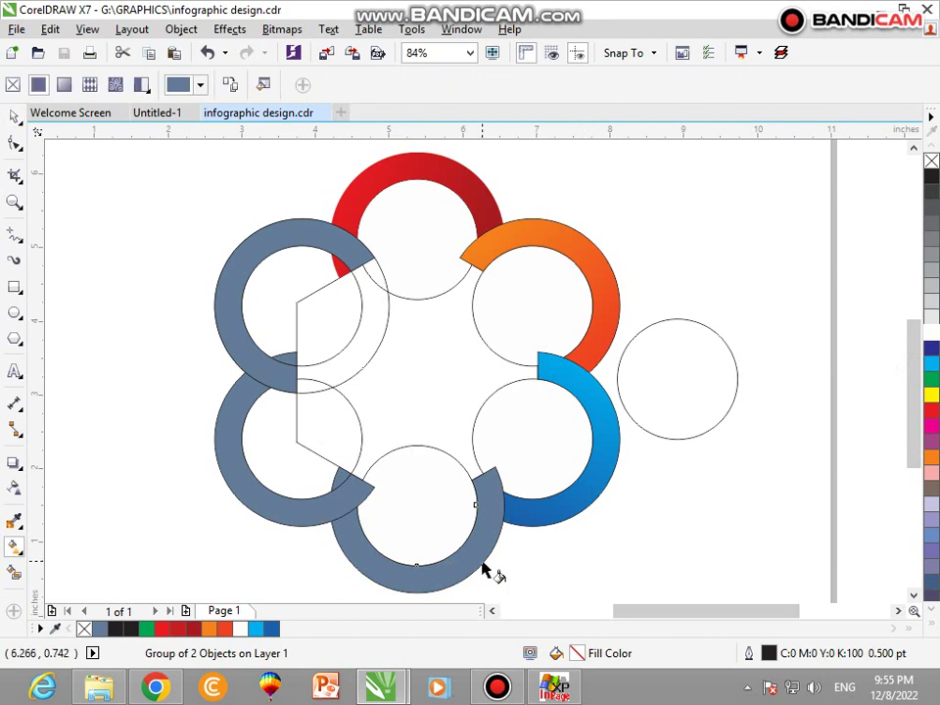
left_click_drag(480, 568, 356, 506)
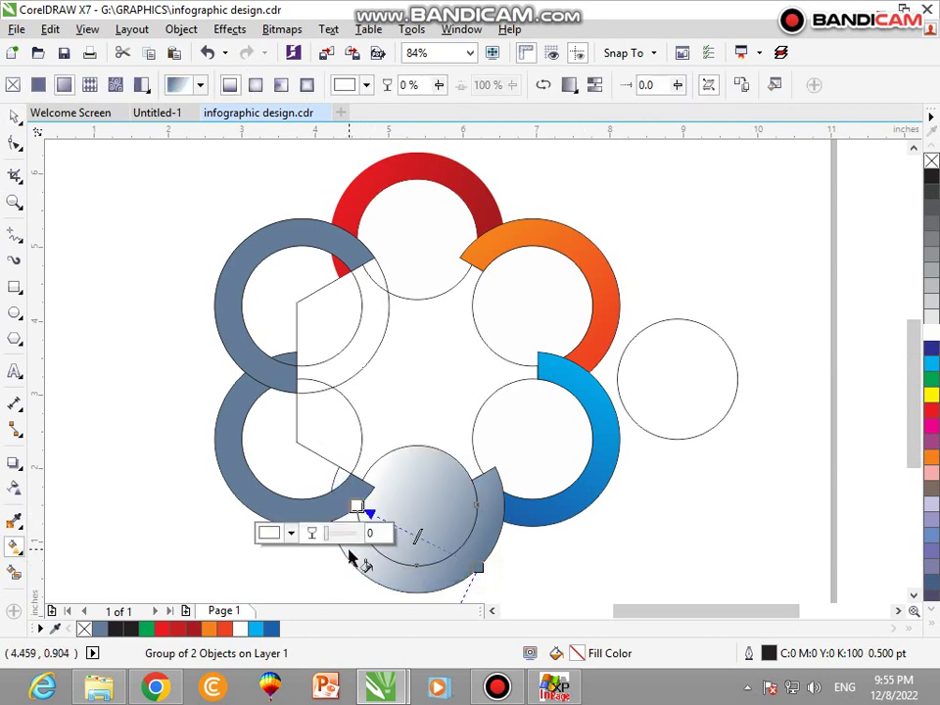
mouse_move(345, 554)
left_mouse_down()
mouse_move(486, 519)
mouse_move(510, 498)
mouse_move(501, 484)
left_mouse_up()
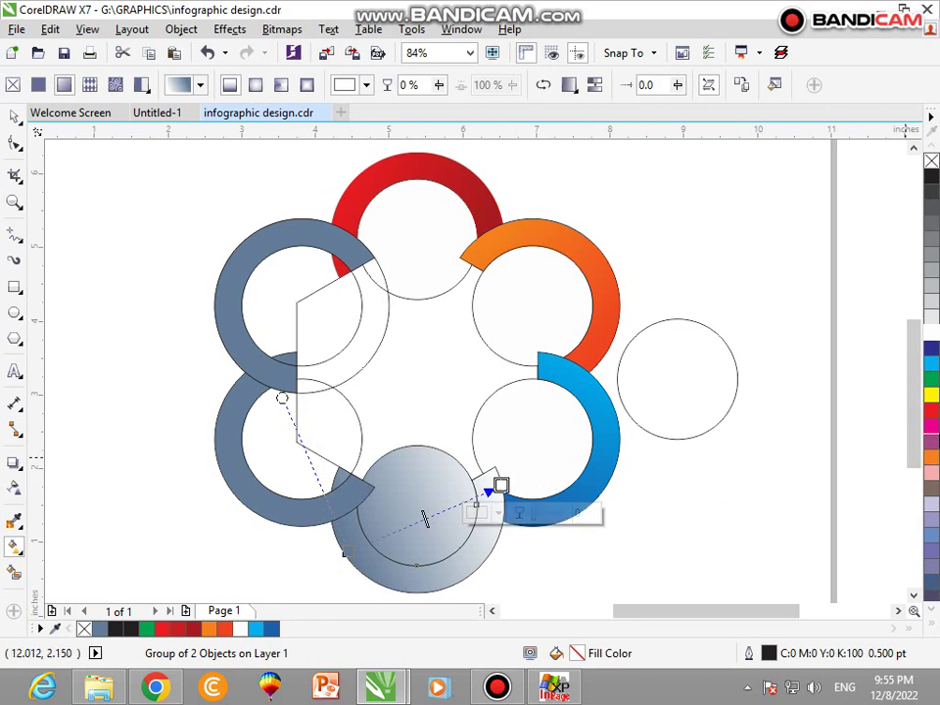
left_click(932, 448)
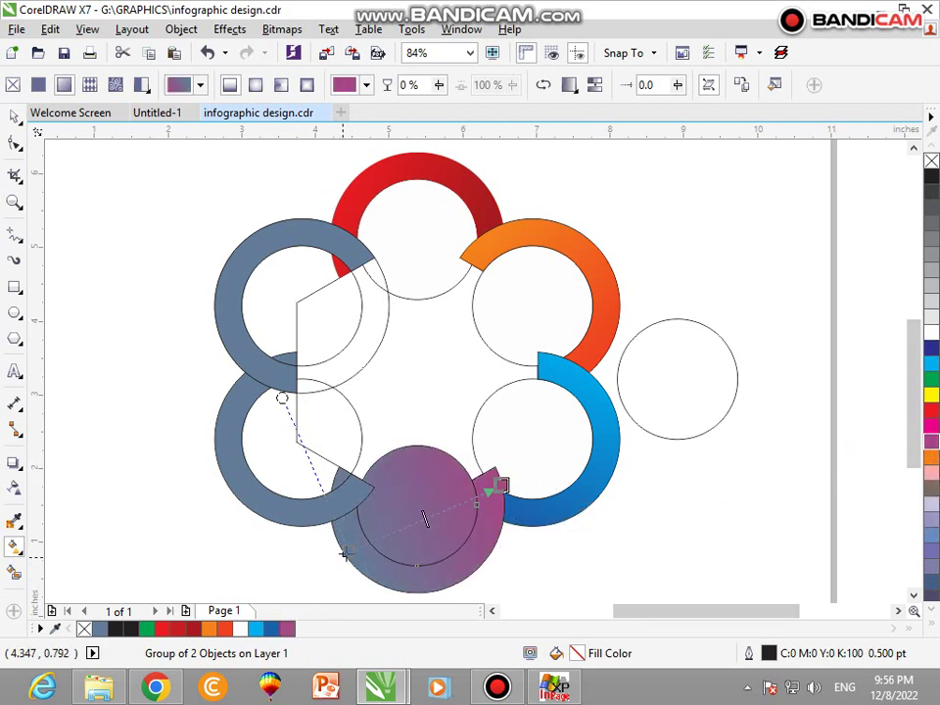
left_click(345, 553)
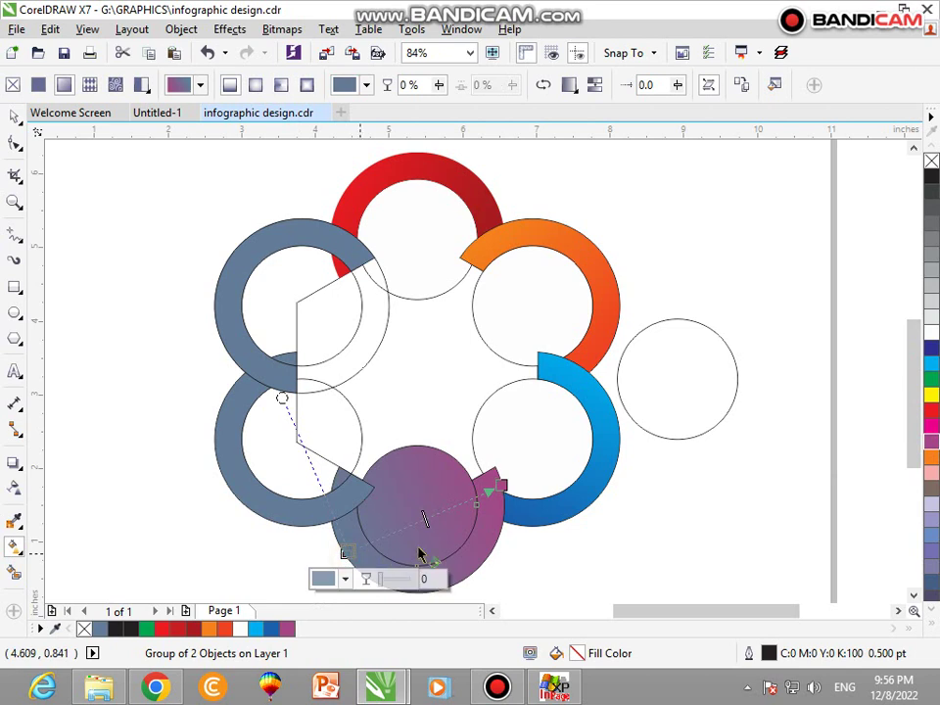
left_click(935, 448)
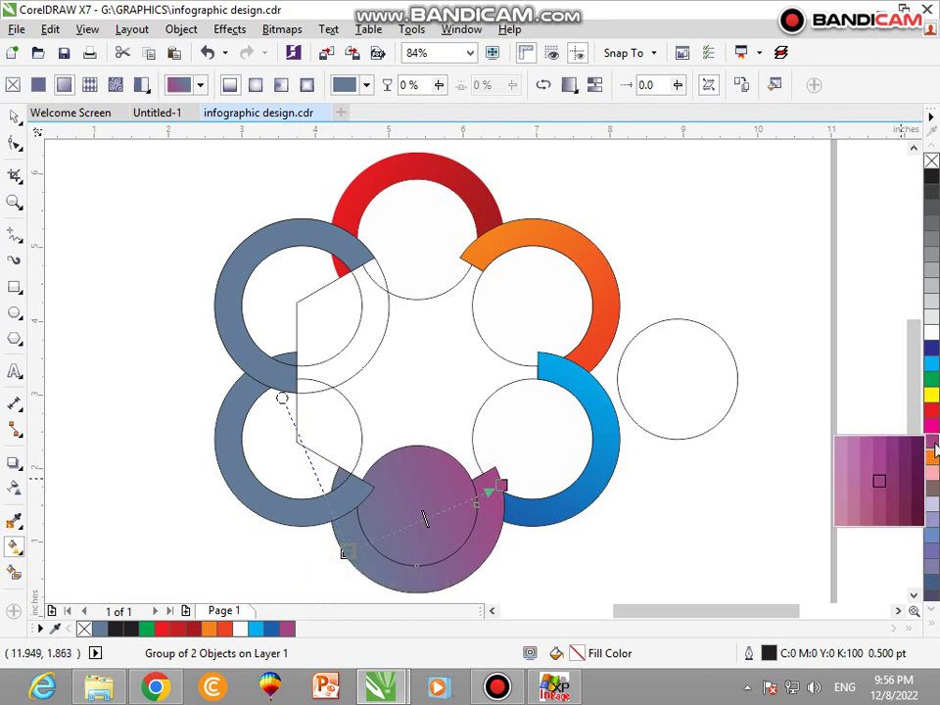
left_click(893, 502)
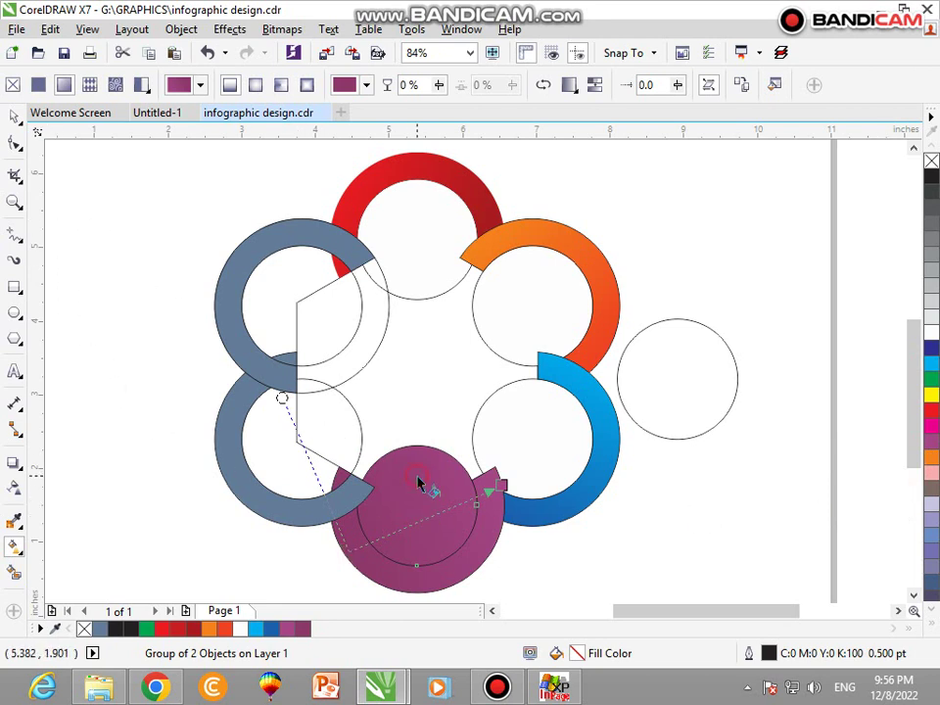
Fill the inner circle of the bottom purple ring with white
left_click(14, 117)
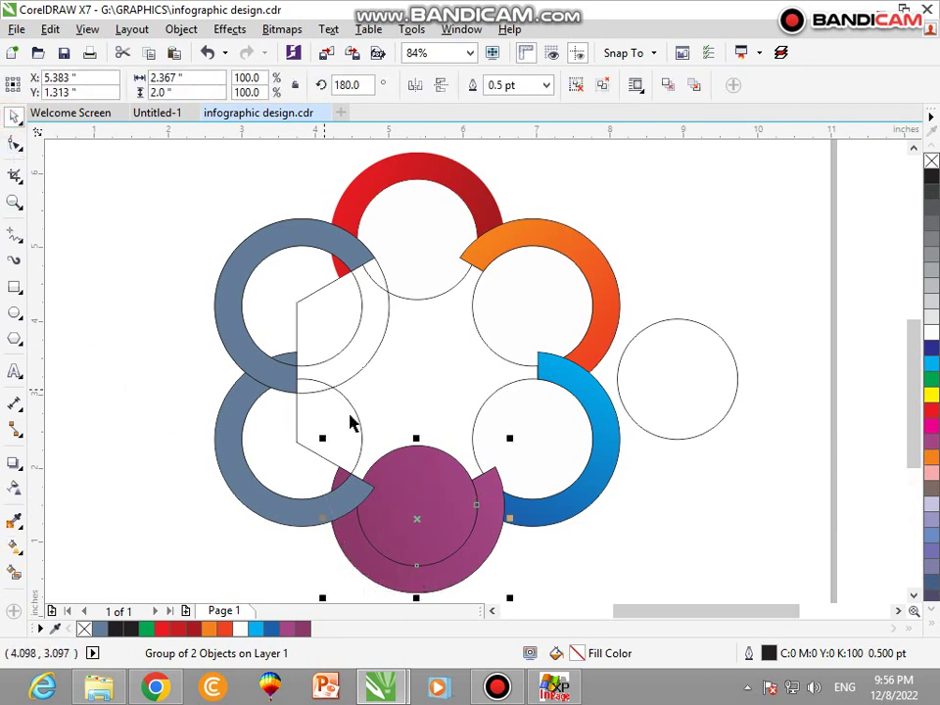
left_click(387, 483, "ctrl")
left_click(931, 338)
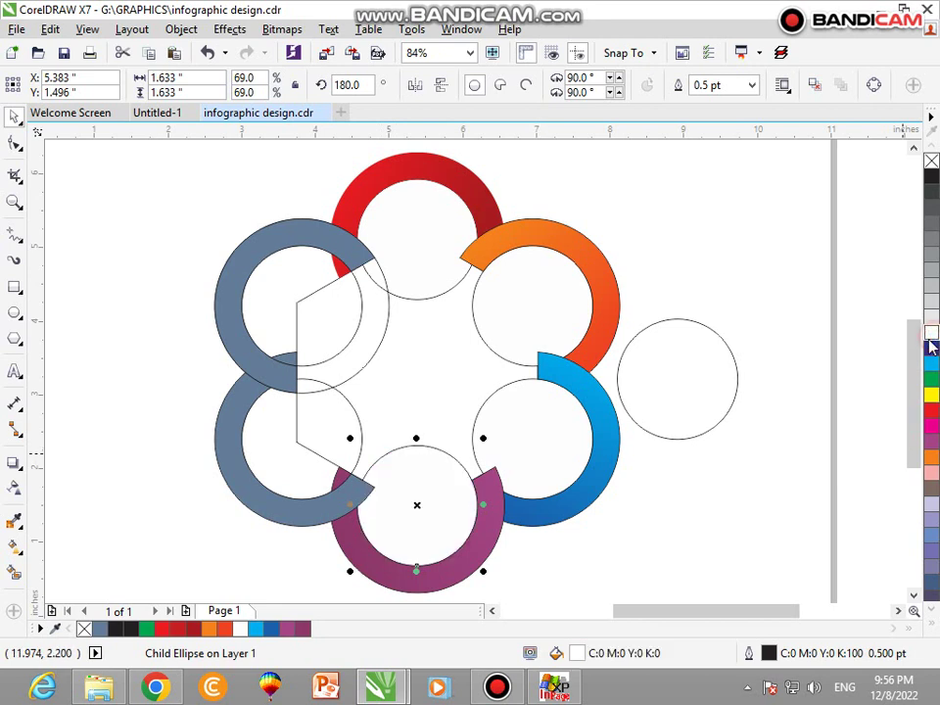
Apply a fountain fill to the lower-left ring, from soft blue at its left side to lavender at its lower right
left_click(270, 512, "ctrl")
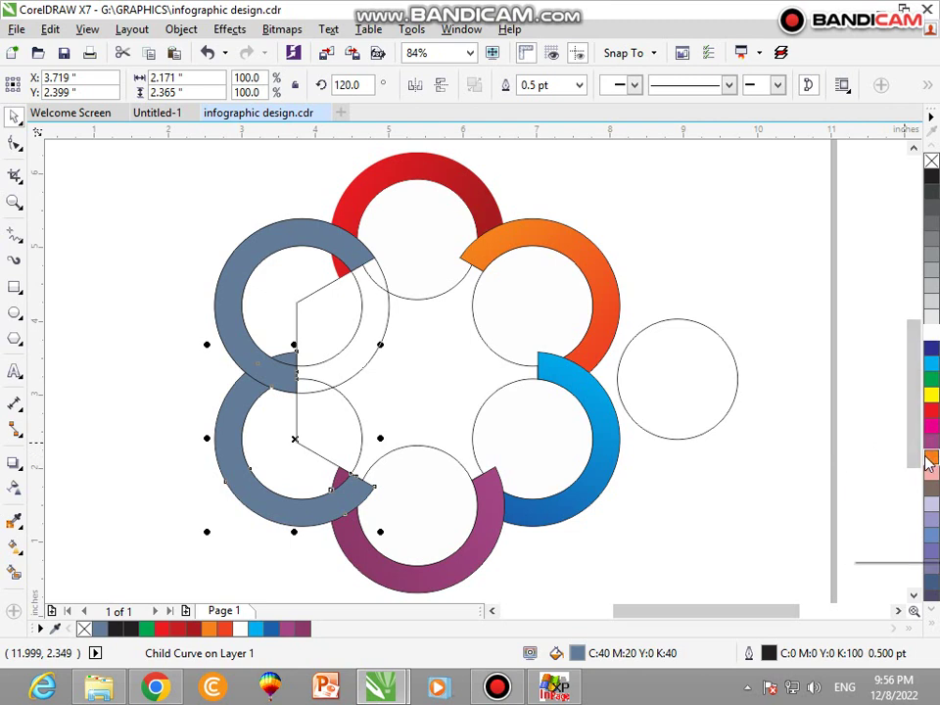
left_click(929, 538)
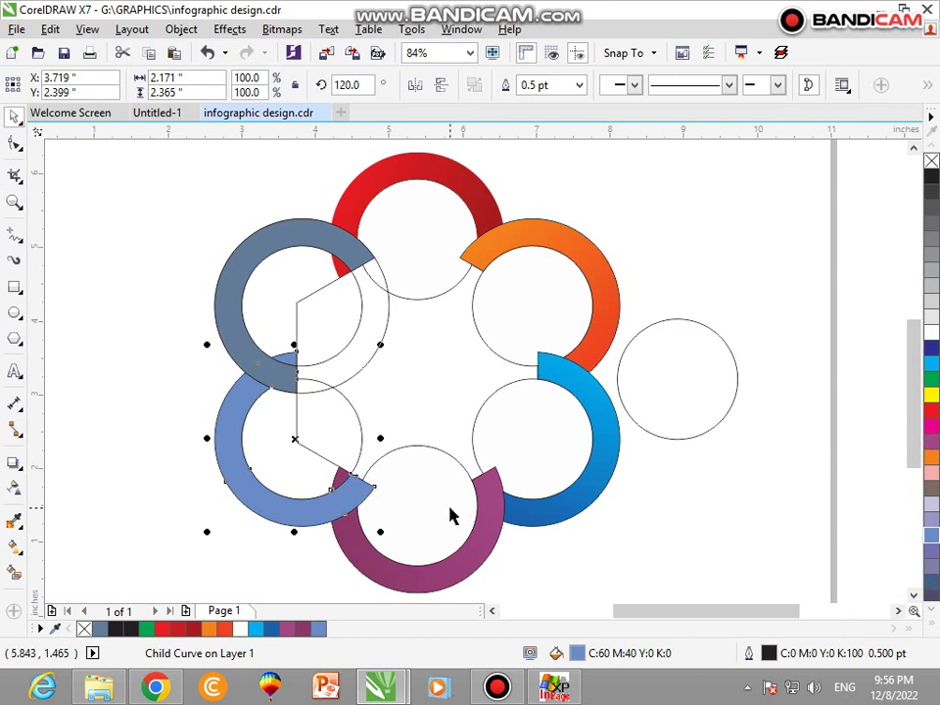
key("g")
left_click_drag(215, 415, 330, 494)
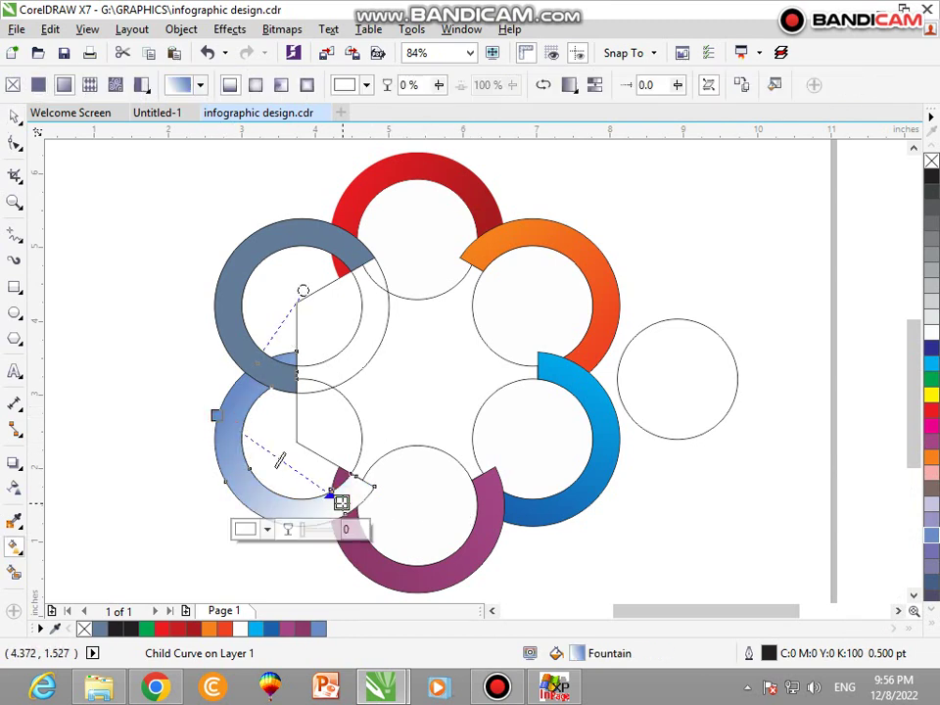
left_click(929, 504)
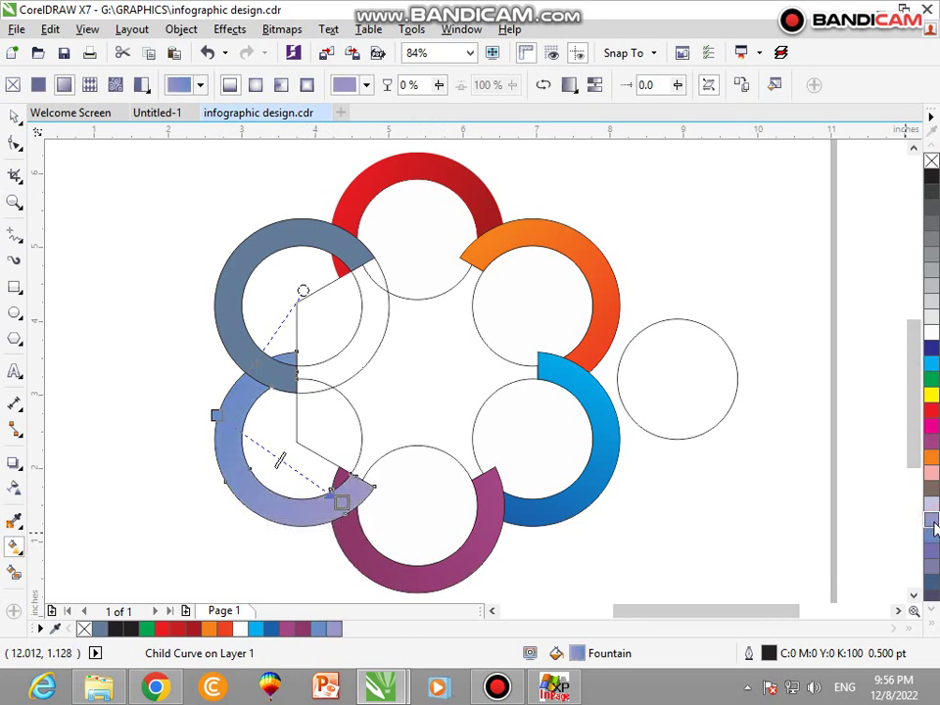
Fill the inner circle of the lower-left blue ring with white
left_click(14, 116)
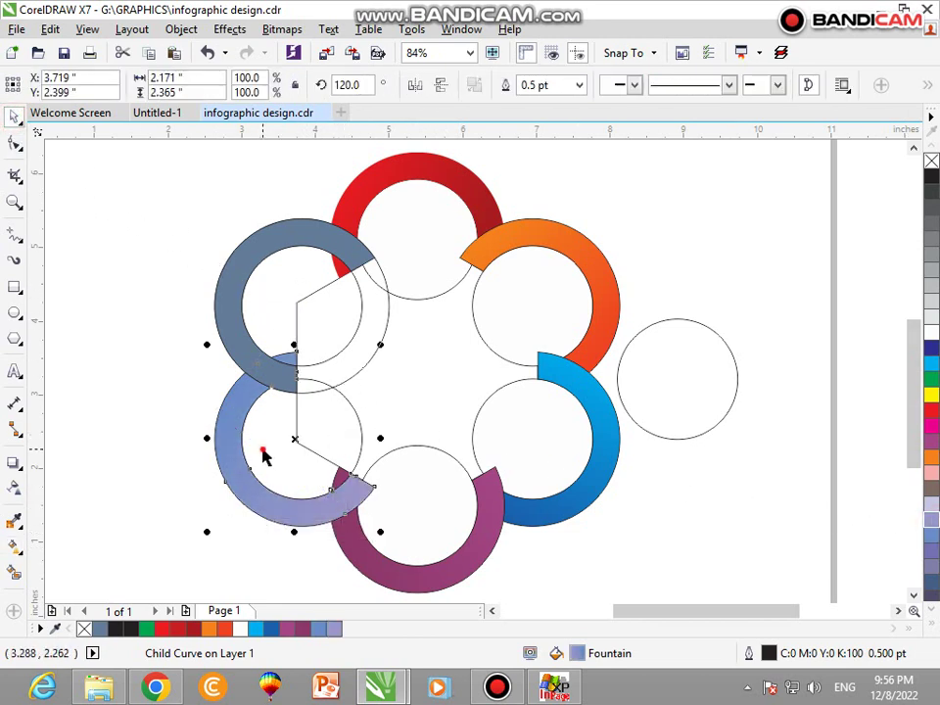
left_click(243, 446)
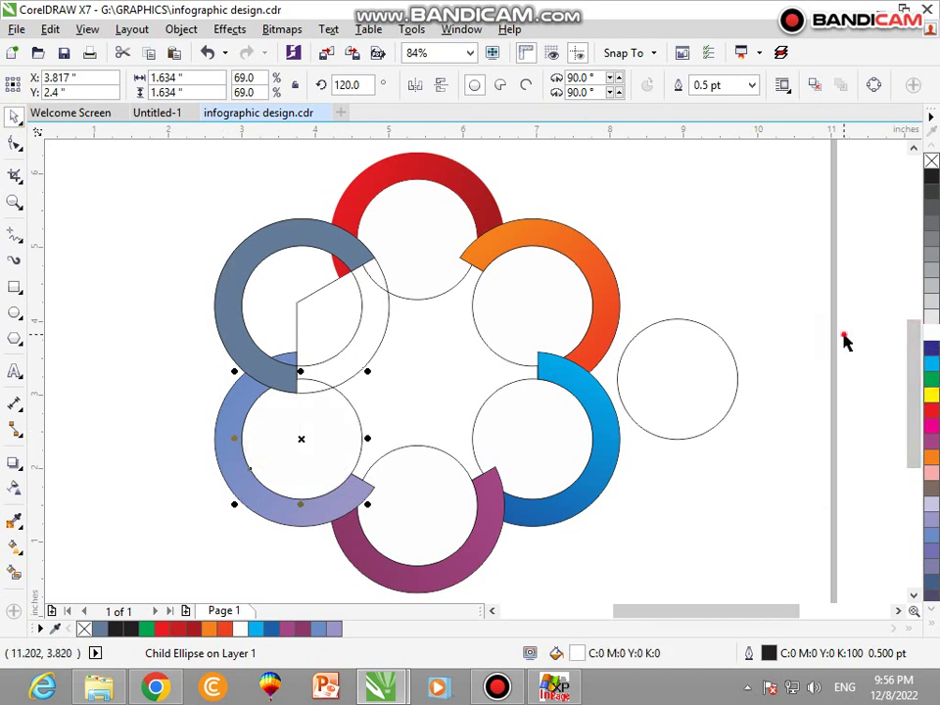
left_click(329, 321)
Apply a fountain fill to the upper-left ring, from green at its upper right to very dark green at its lower left
left_click(224, 309, "ctrl")
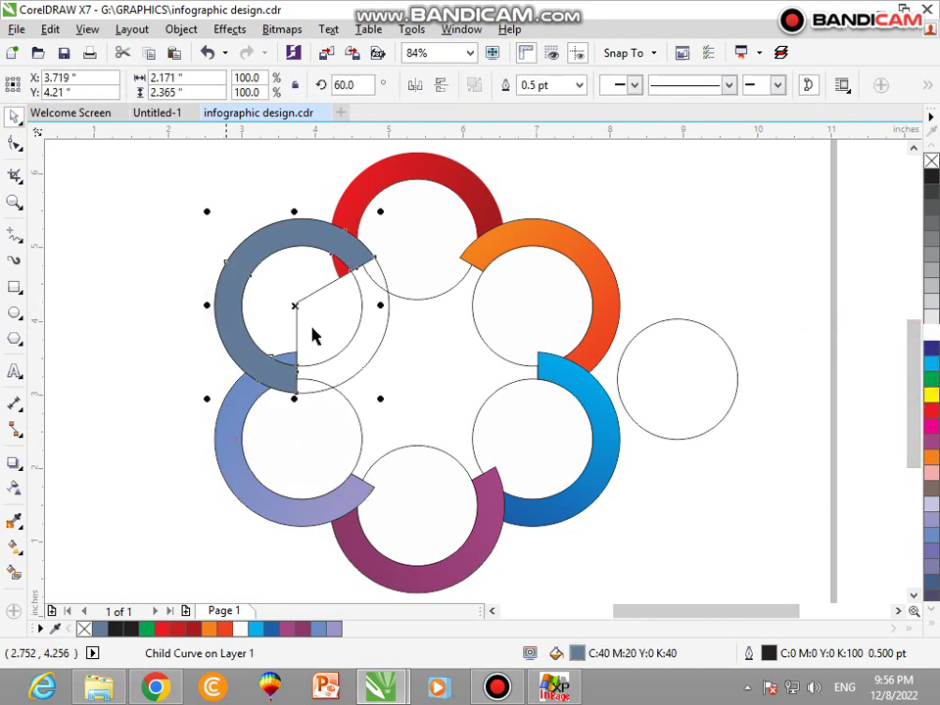
left_click(931, 385)
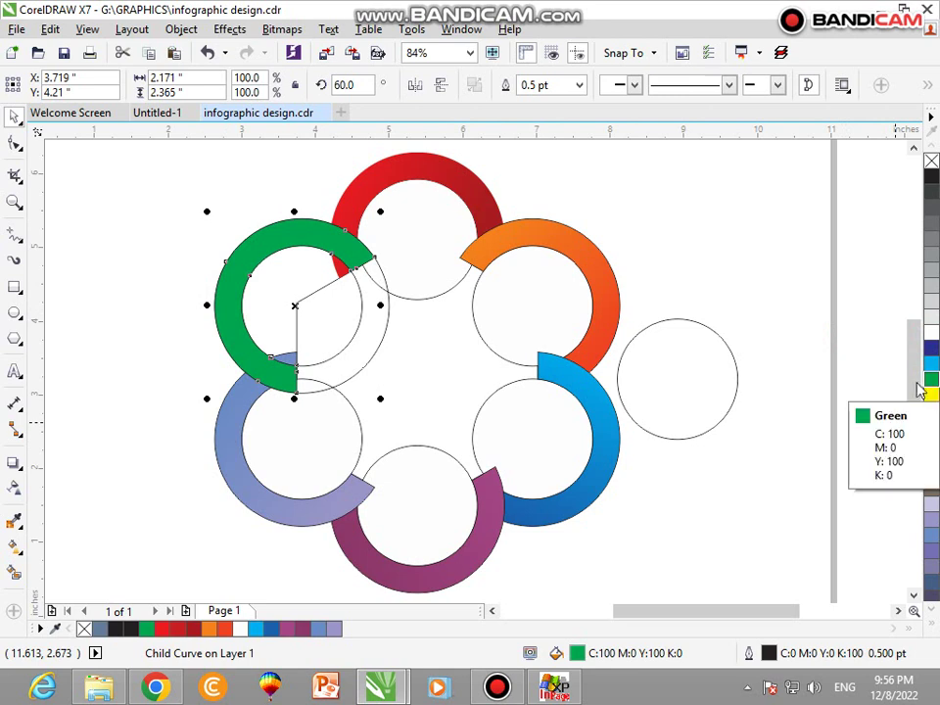
key("g")
left_click_drag(343, 244, 273, 341)
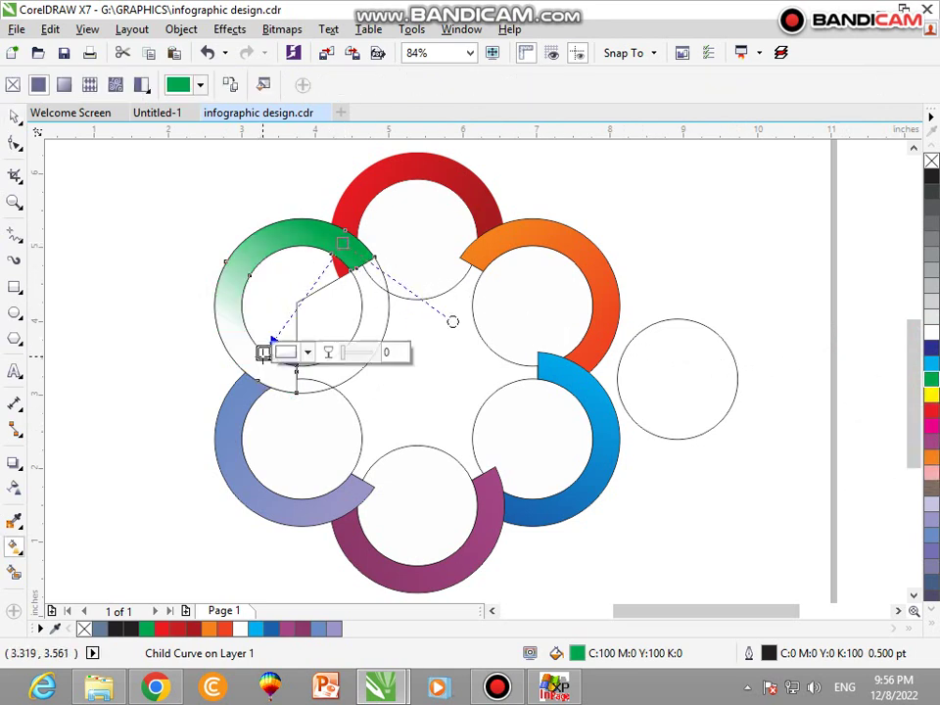
left_click(931, 385)
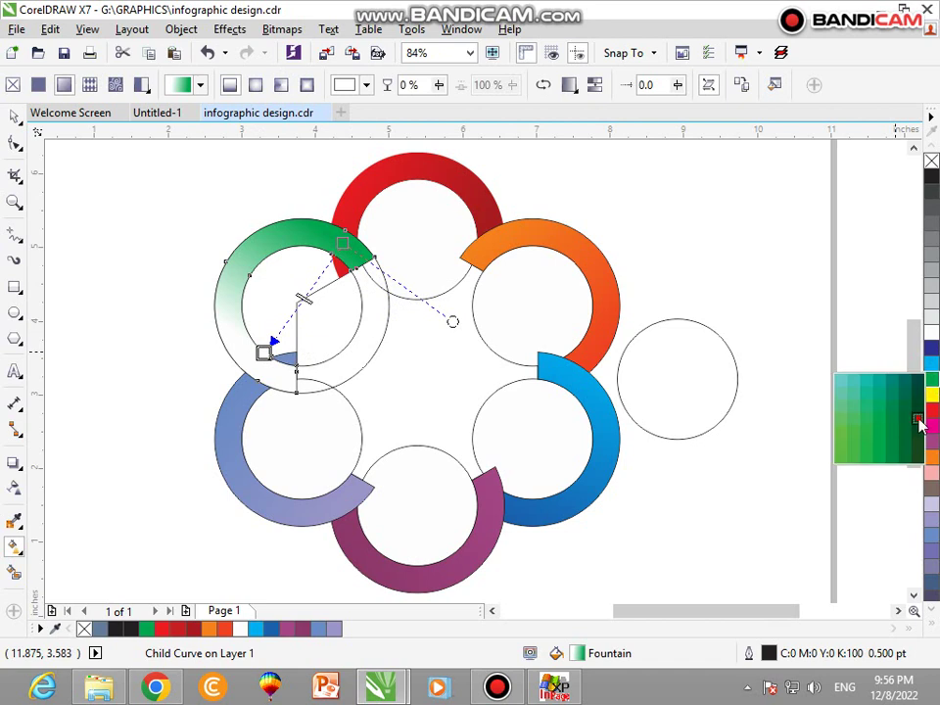
left_click(919, 421)
Fill the inner circle of the upper-left green ring with white
left_click(15, 118)
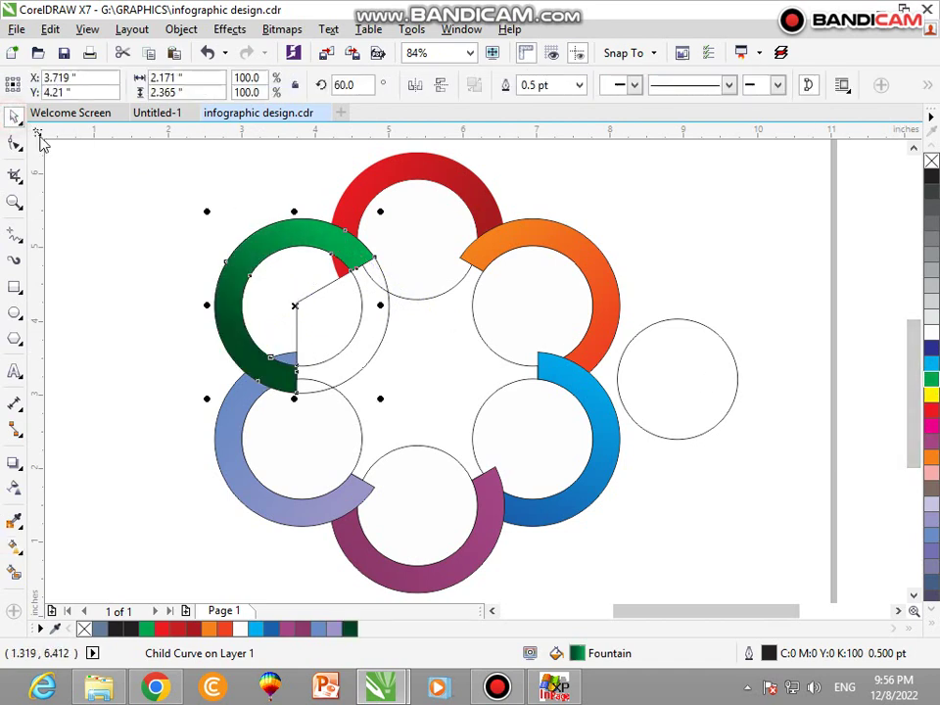
left_click(110, 186)
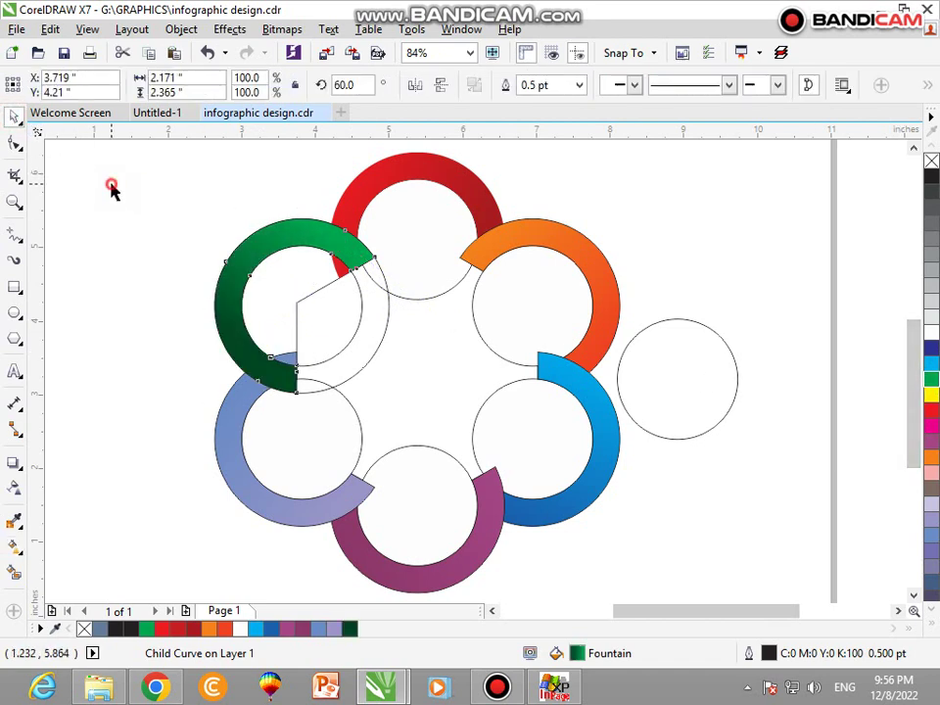
left_click(282, 287)
left_click(809, 298)
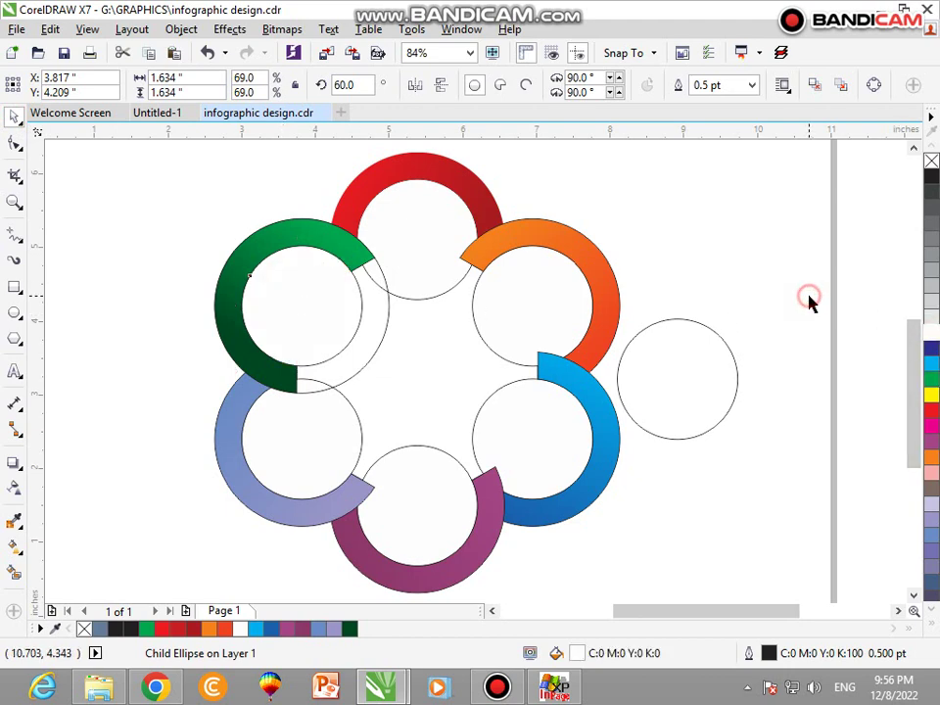
Set the separate circle's outline to 3.0 pt with rounded corners and place it behind the fill
left_click(675, 354)
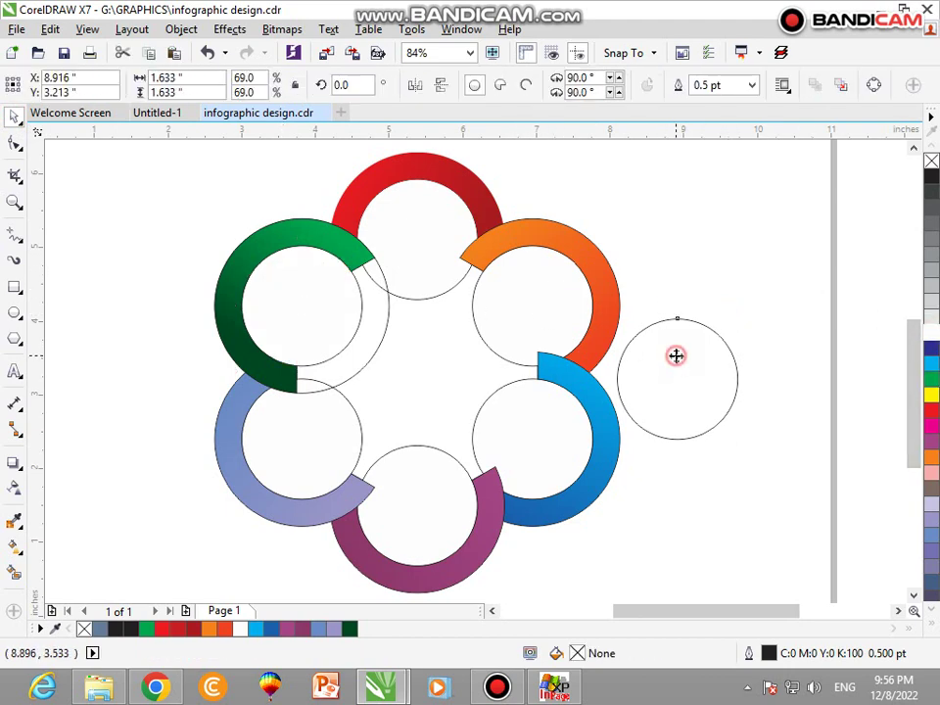
key("F12")
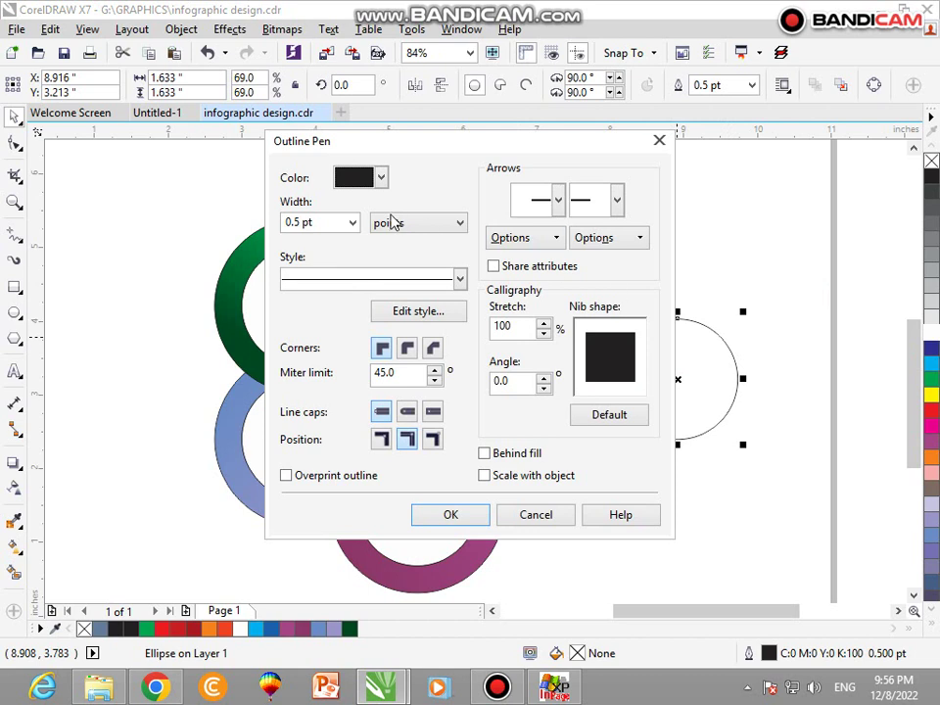
left_click(353, 223)
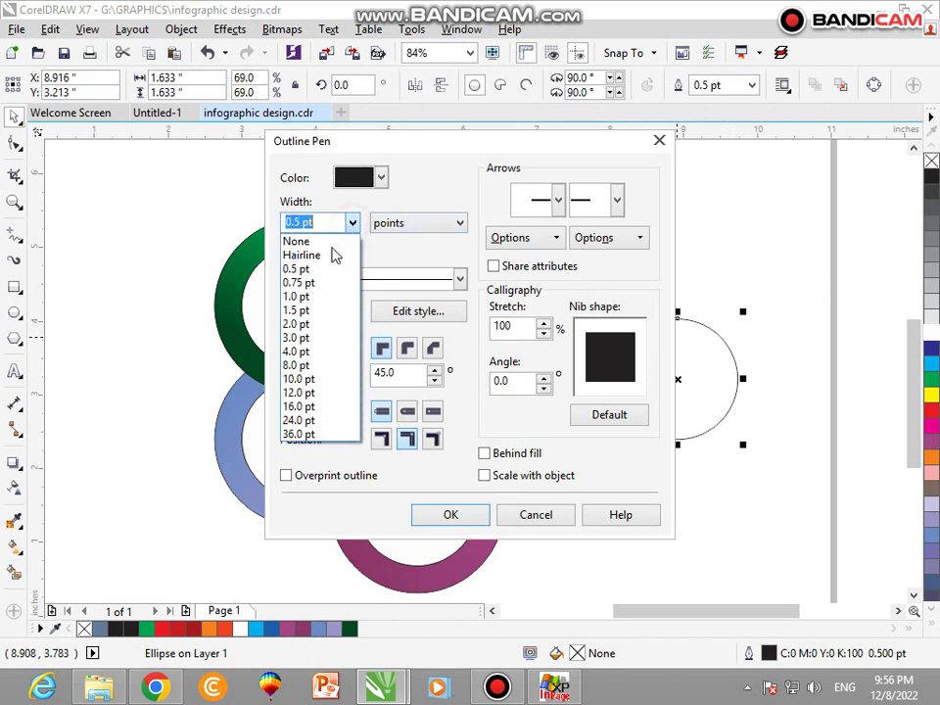
left_click(303, 338)
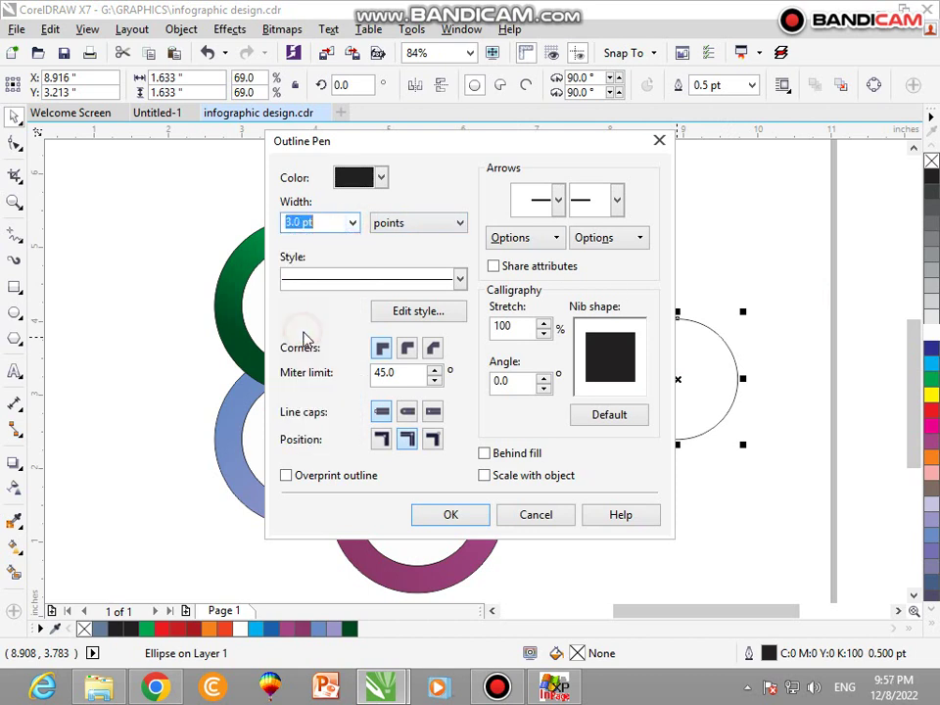
left_click(406, 350)
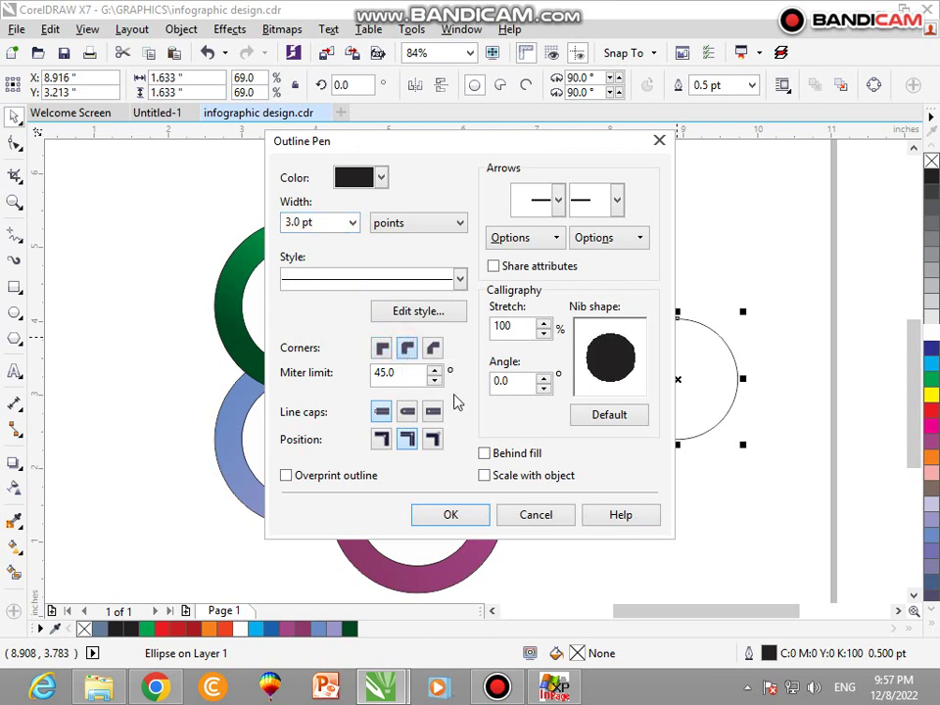
left_click(487, 454)
left_click(468, 512)
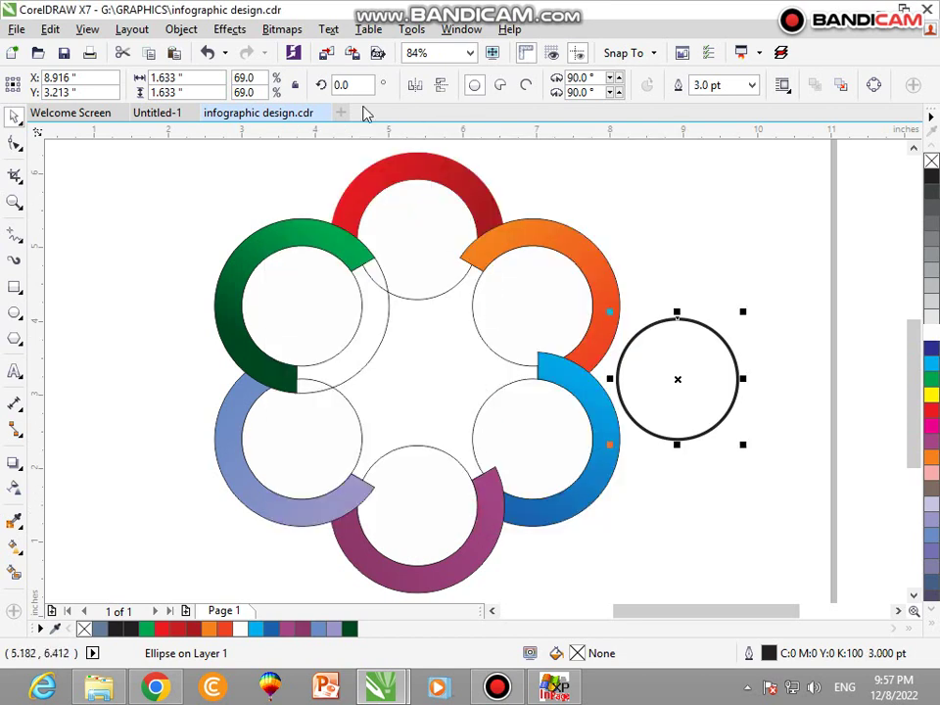
Convert the separate circle to a 300 dpi CMYK bitmap with anti-aliasing and a transparent background
left_click(281, 29)
left_click(296, 66)
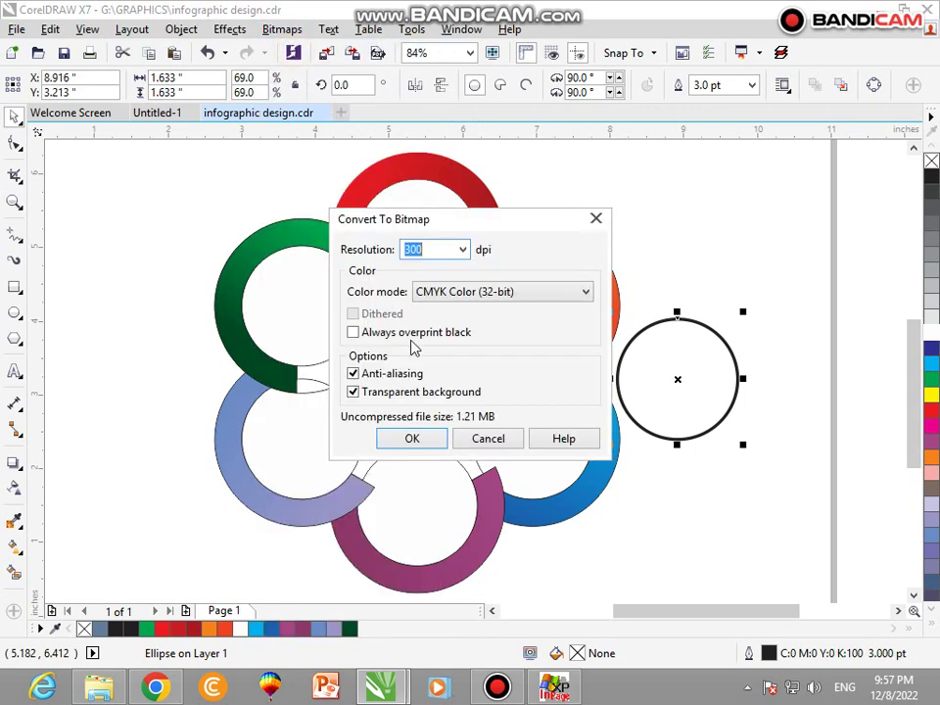
left_click(428, 438)
Apply a Gaussian blur with a 6.0 pixel radius to the circle bitmap
left_click(281, 29)
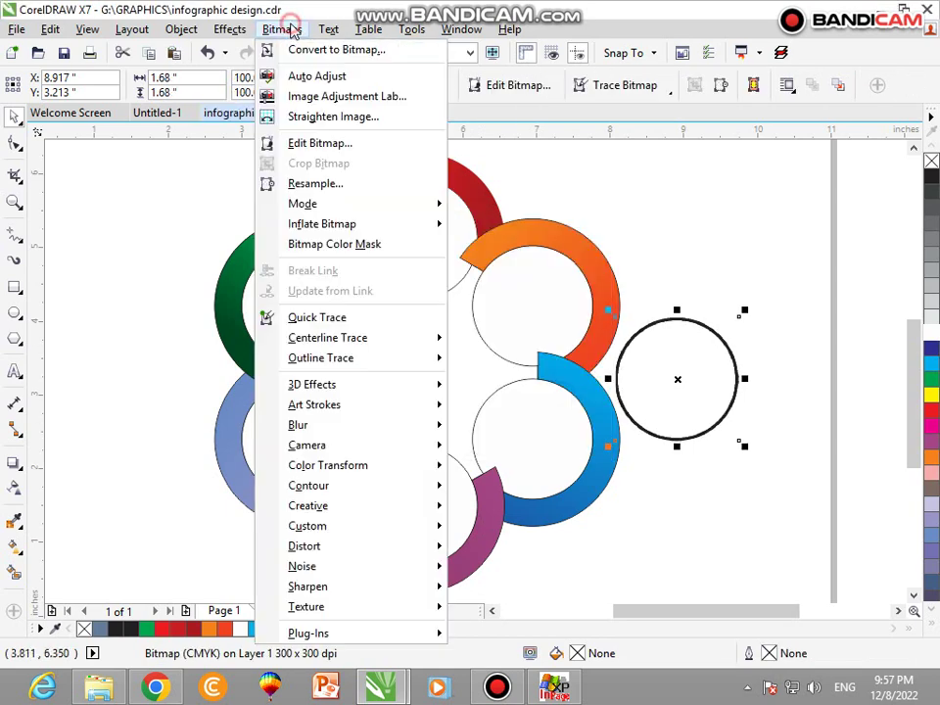
mouse_move(313, 426)
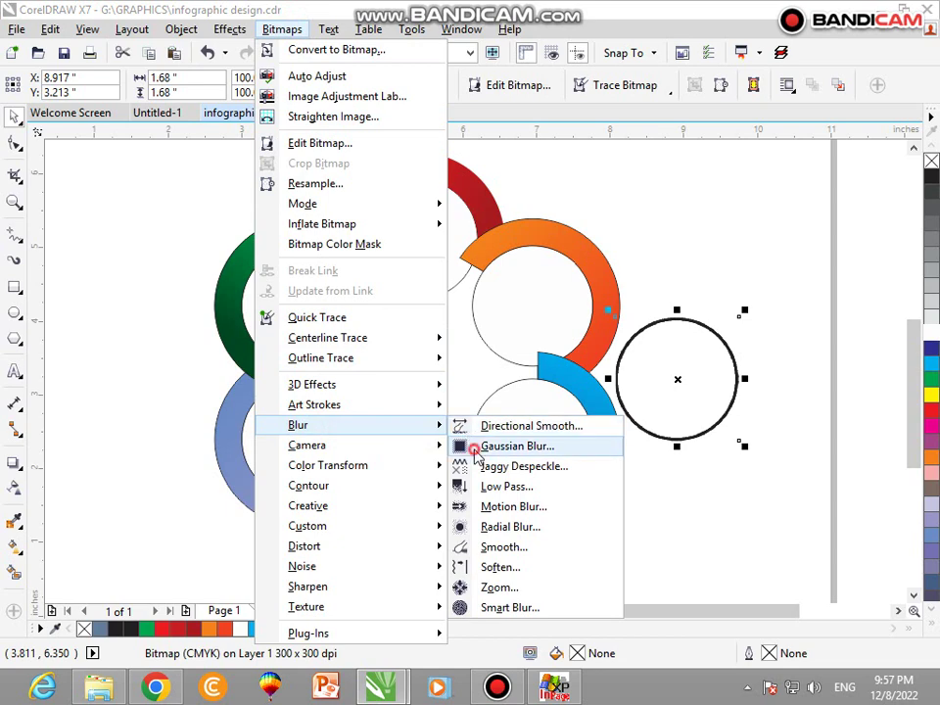
left_click(465, 445)
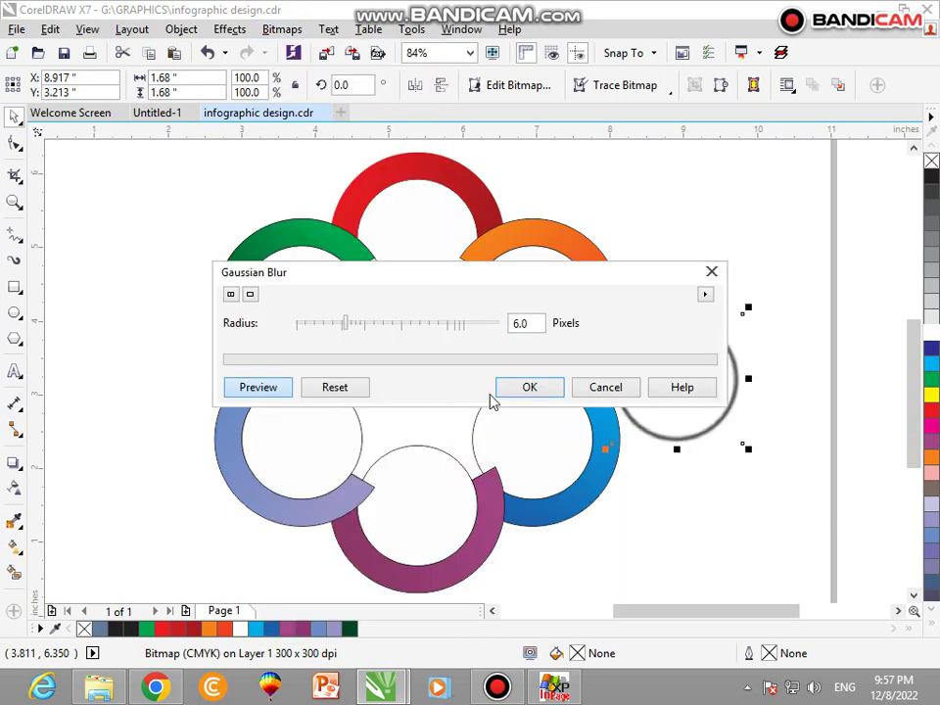
left_click(518, 389)
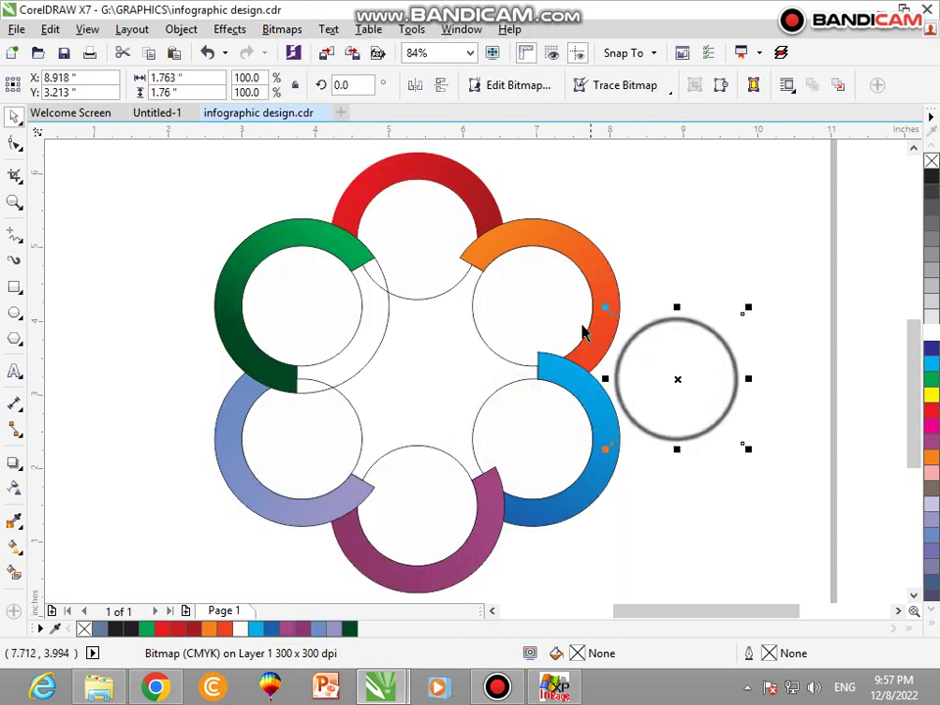
Align the blurred circle's centre horizontally and vertically with the inner circle of the top red ring
left_click(434, 293, "shift")
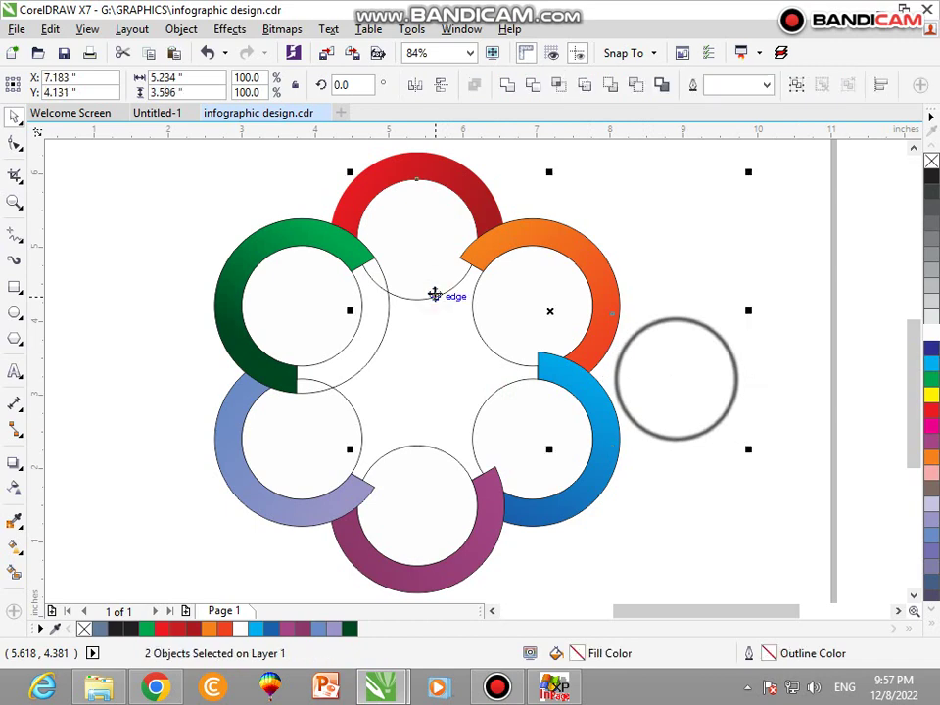
key("c")
key("e")
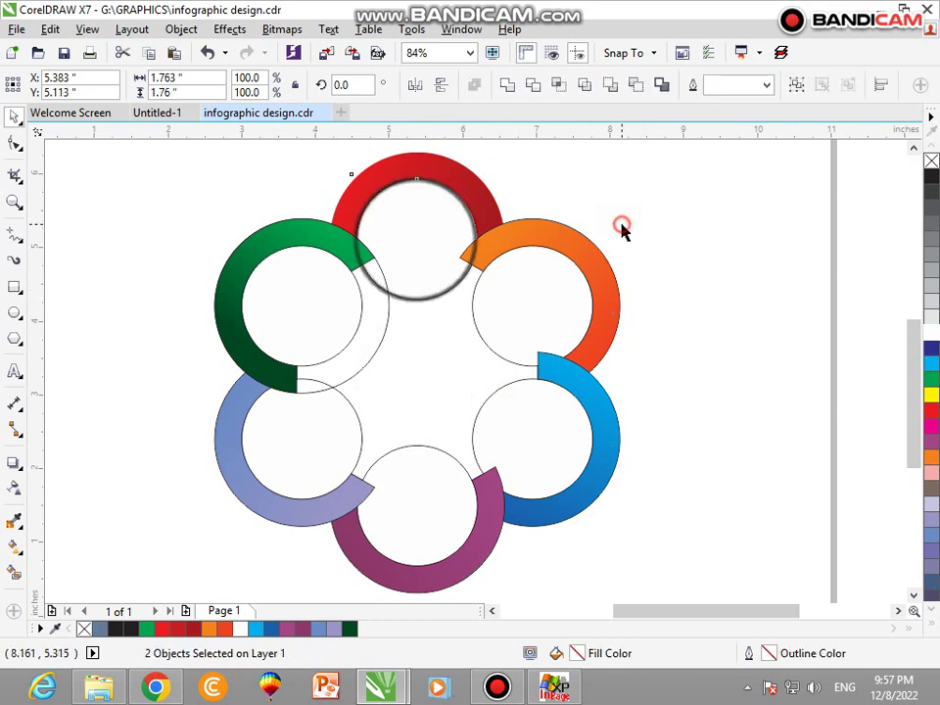
left_click(619, 227)
Move the blurred circle one level back, behind the red ring's white inner circle, as its shadow
scroll(449, 278, "up", 3)
left_click(450, 271)
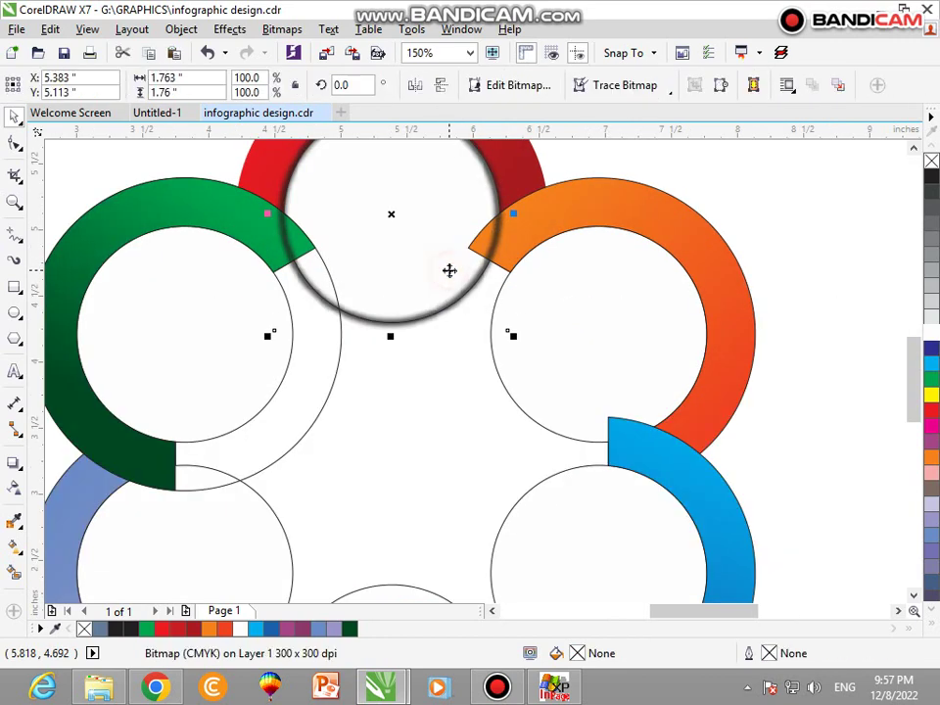
key("ctrl+Page_Down")
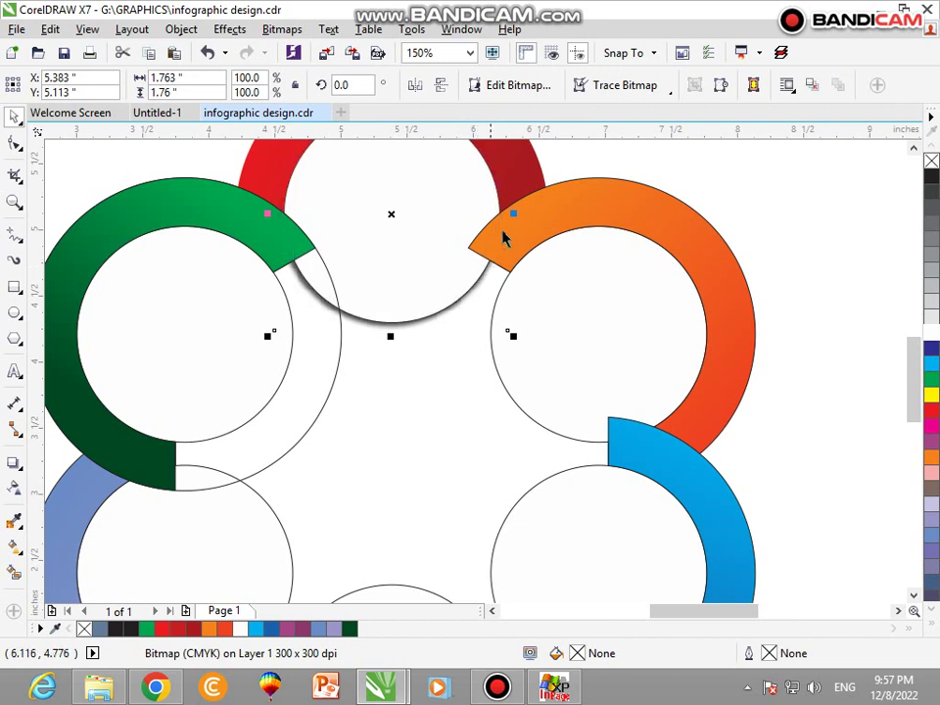
left_click(649, 169)
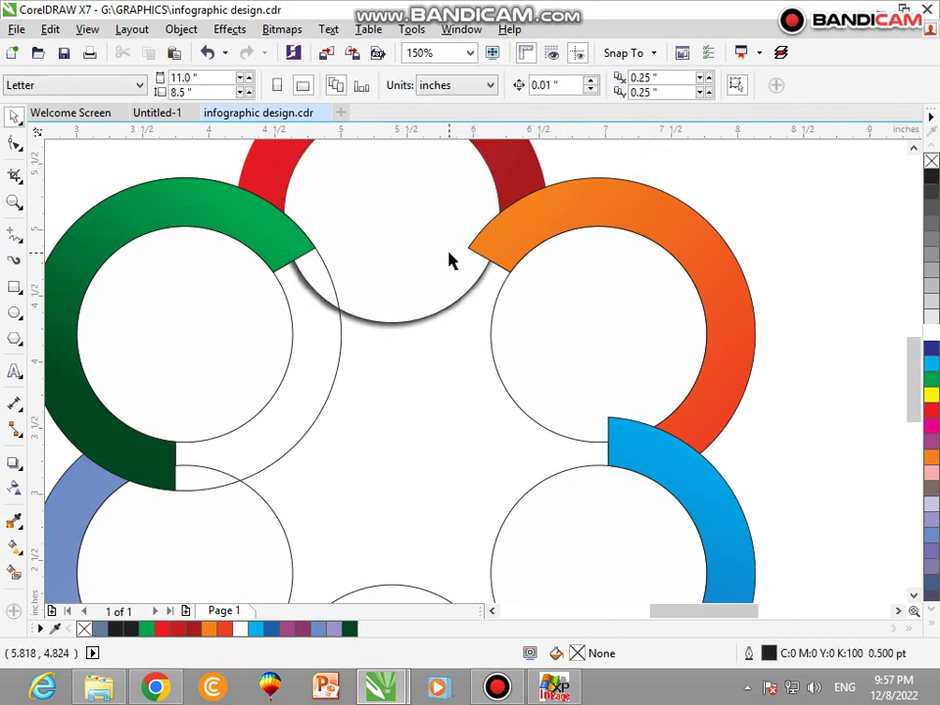
scroll(437, 279, "up", 4)
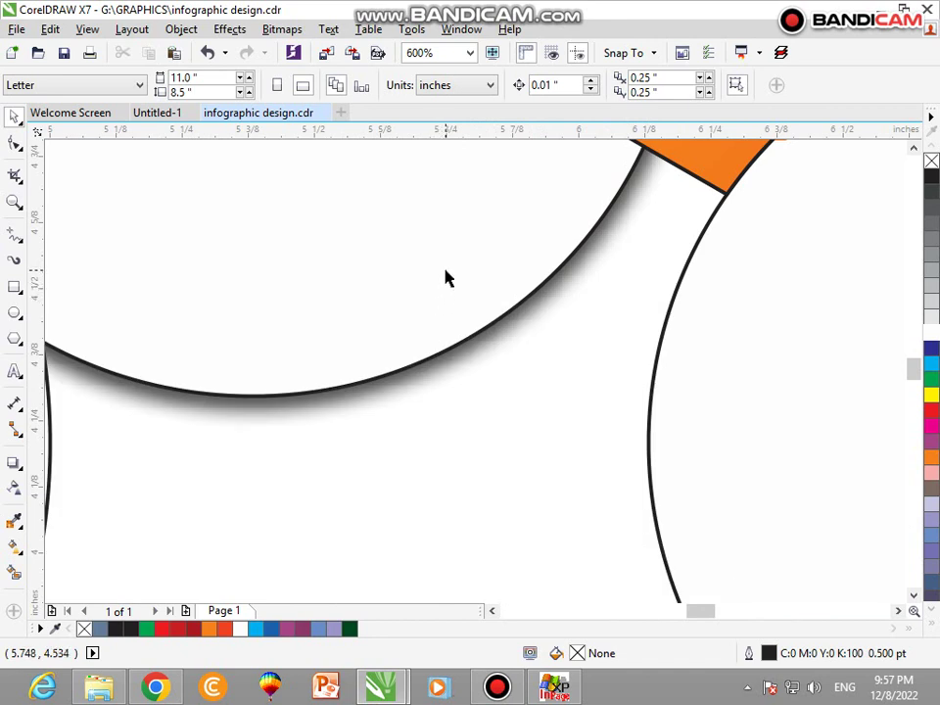
scroll(446, 278, "down", 2)
left_click(446, 271)
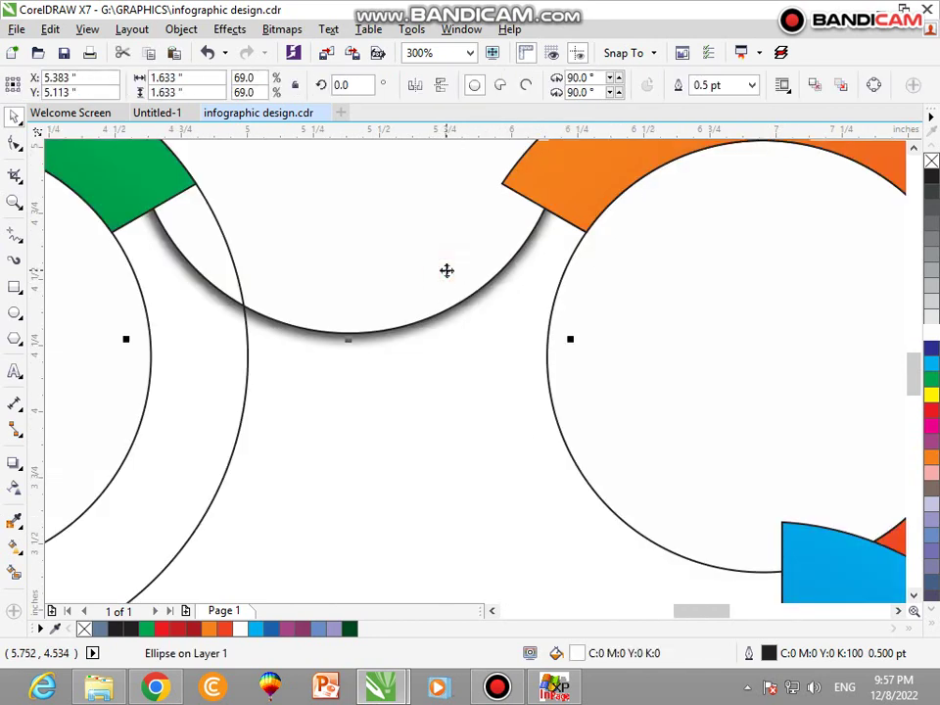
key("Delete")
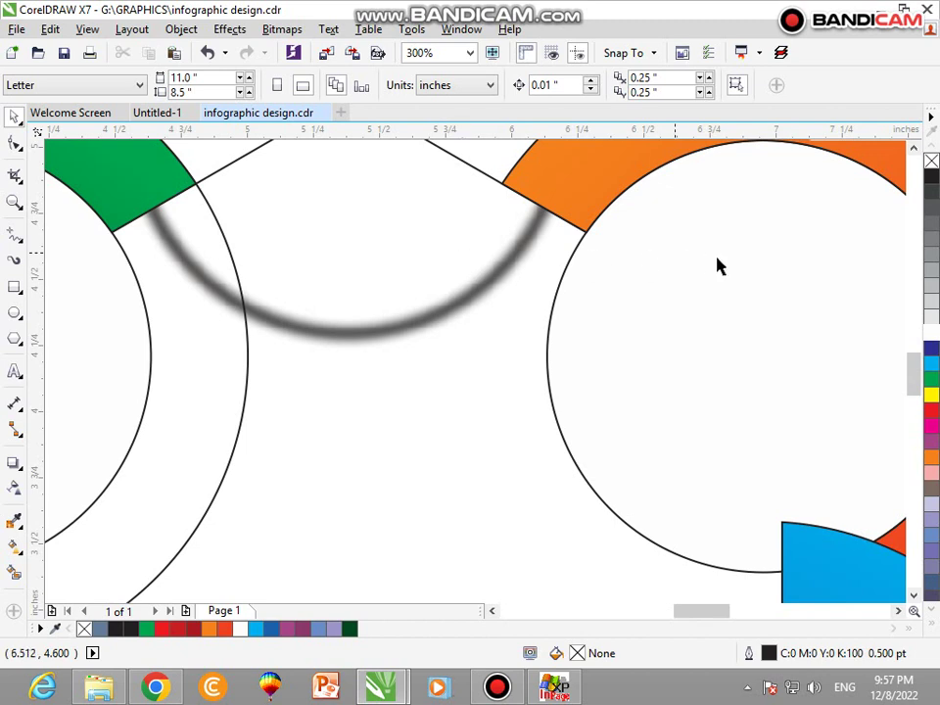
left_click(924, 338)
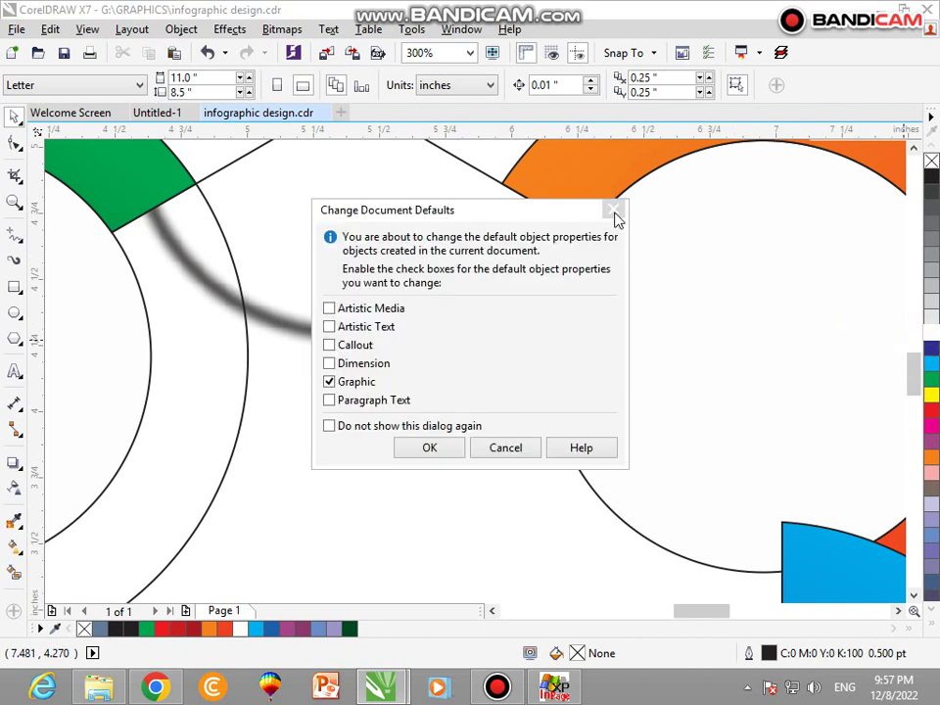
left_click(610, 209)
key("ctrl+z")
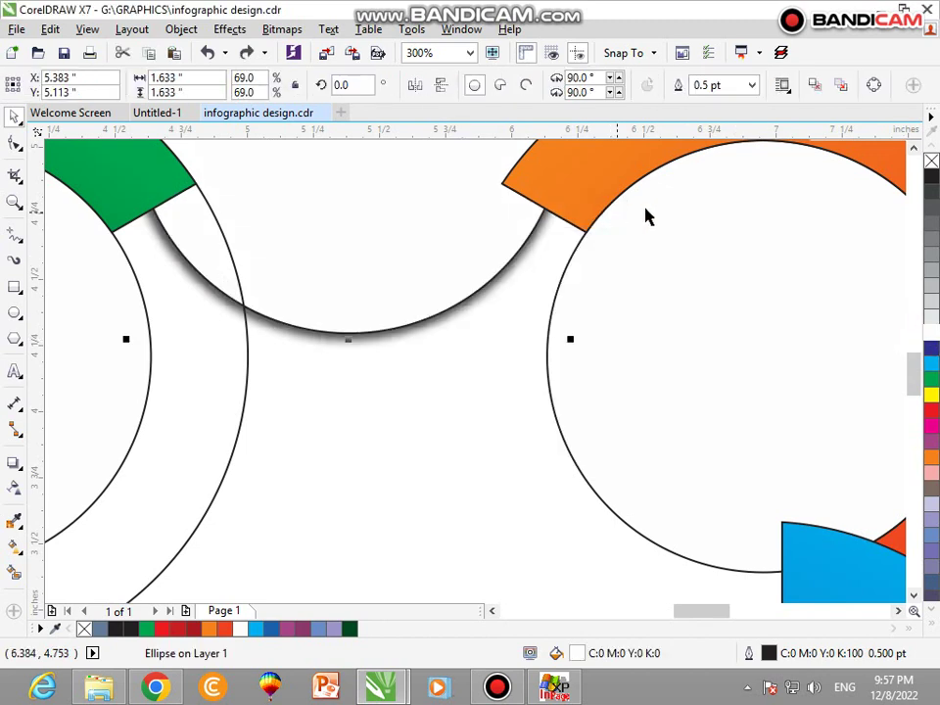
Remove the outline from the white inner circle of the top red ring
right_click(931, 161)
scroll(651, 150, "down", 2)
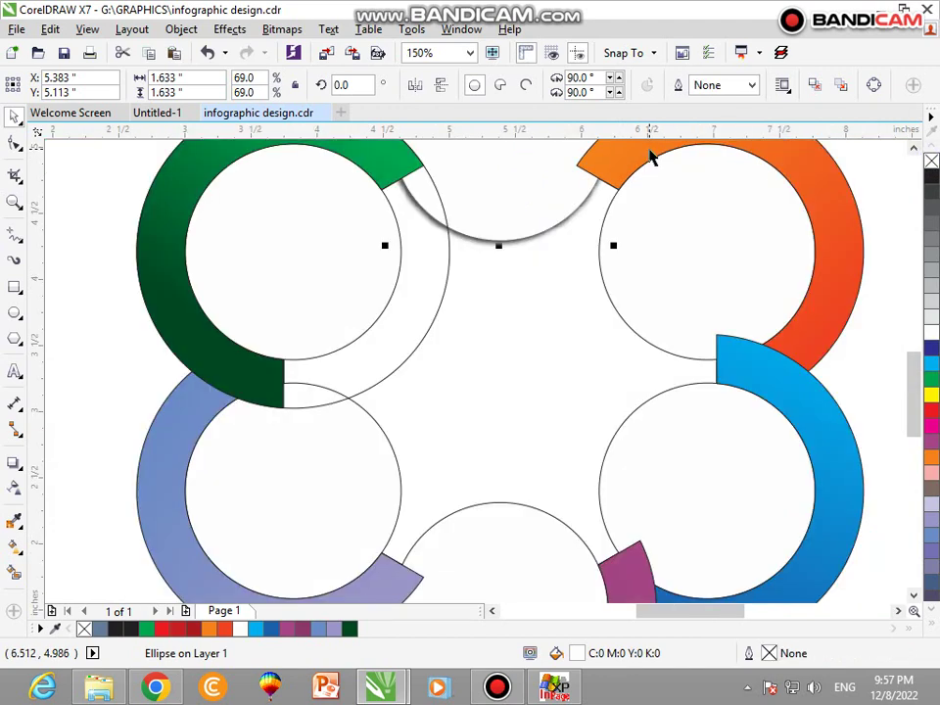
scroll(649, 166, "down", 2)
left_click(630, 174)
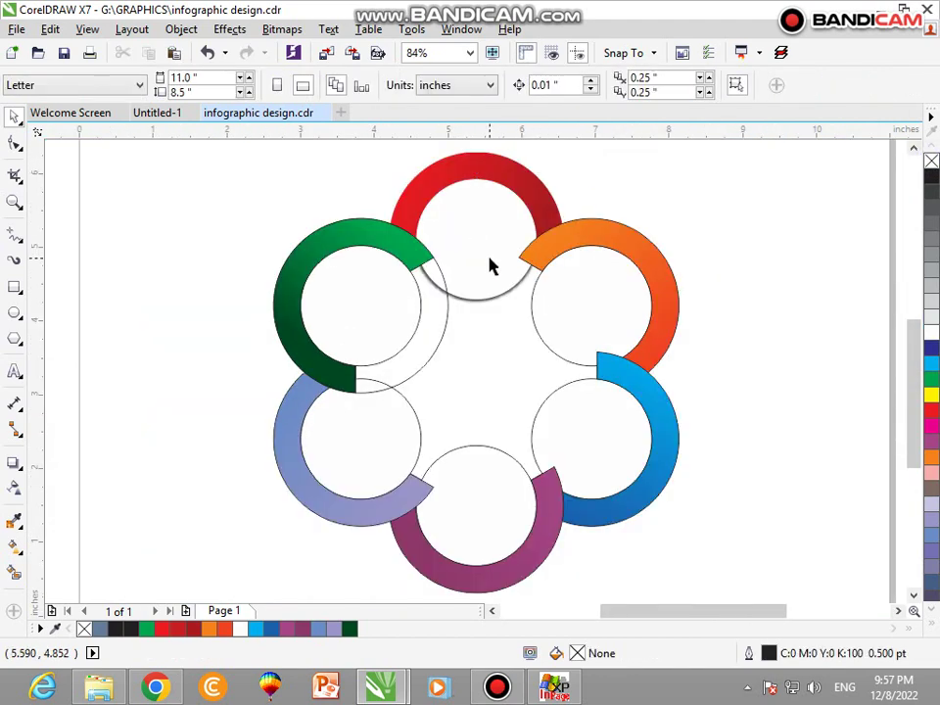
Place a copy of the top white circle and its blurred shadow to the right of the rings, and delete the copy's white circle
left_click_drag(489, 264, 800, 252)
key("ctrl+z")
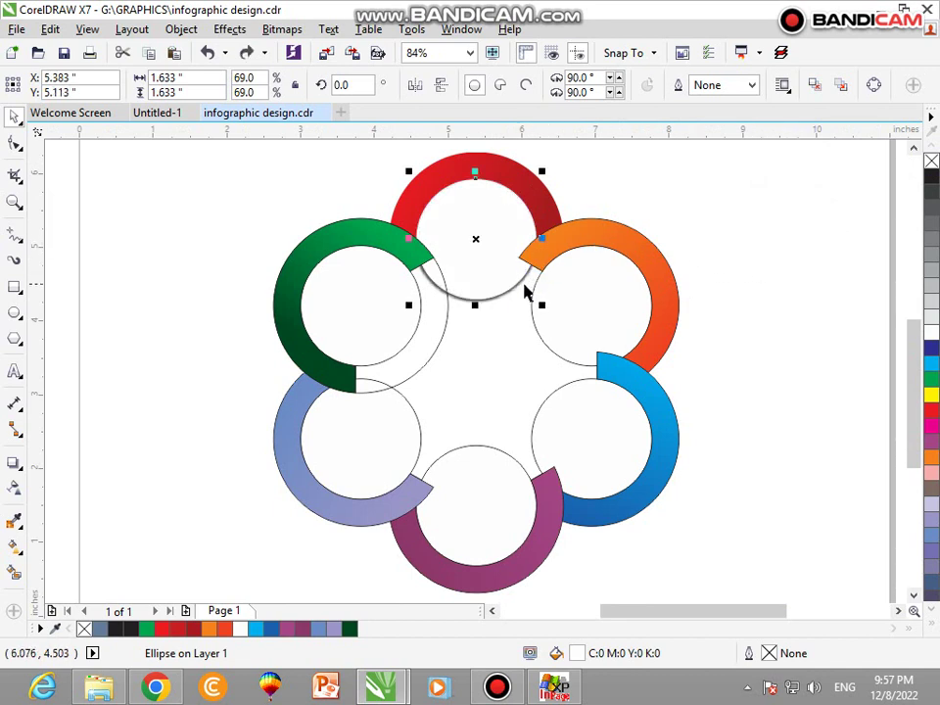
left_click_drag(634, 172, 398, 329)
left_click_drag(475, 239, 825, 242)
left_click(814, 280)
left_click(813, 290)
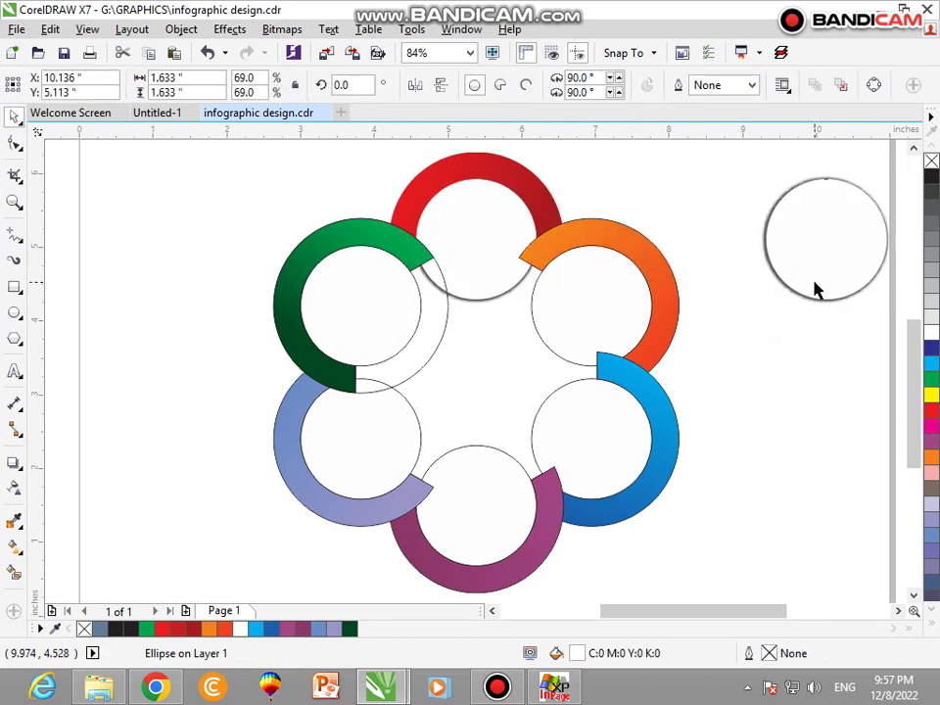
left_click(820, 281)
Ungroup the bottom purple, lower-left lavender and upper-left green rings from their inner circles
left_click(598, 327)
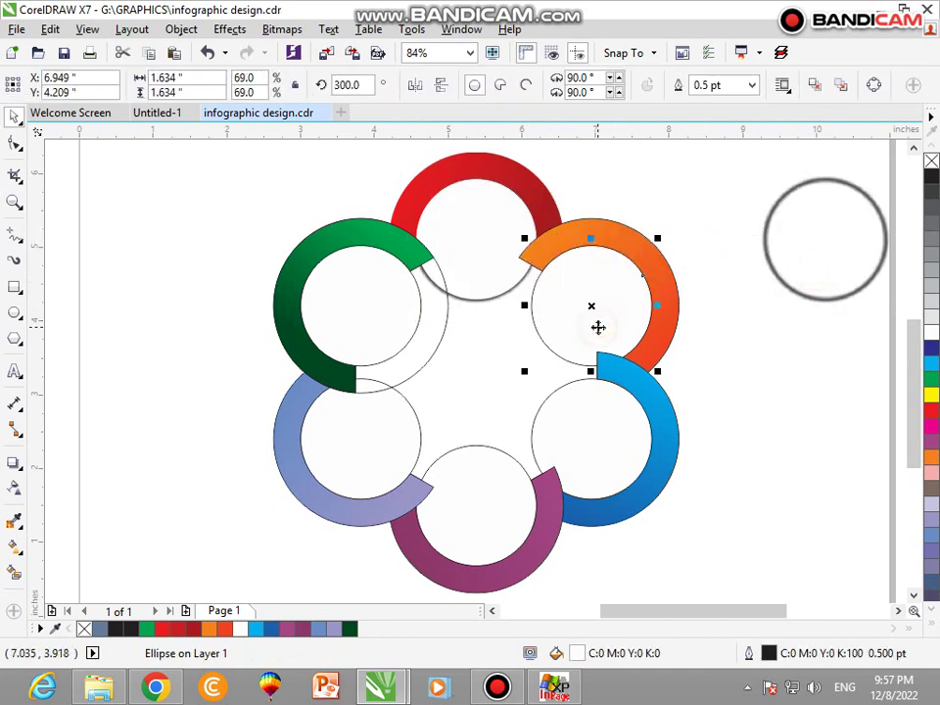
left_click(606, 441)
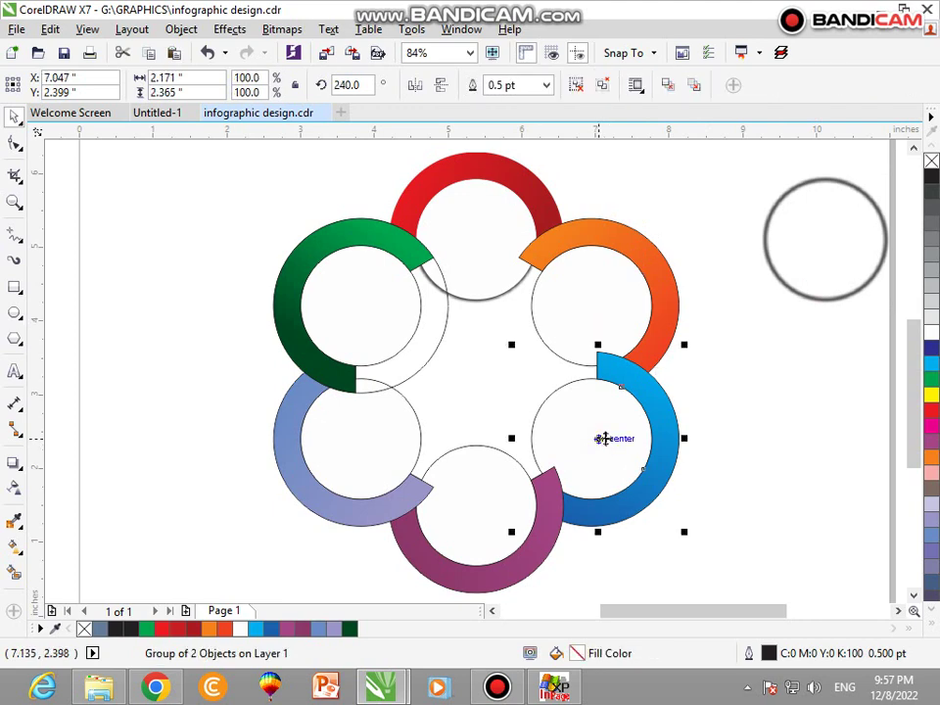
left_click(431, 463)
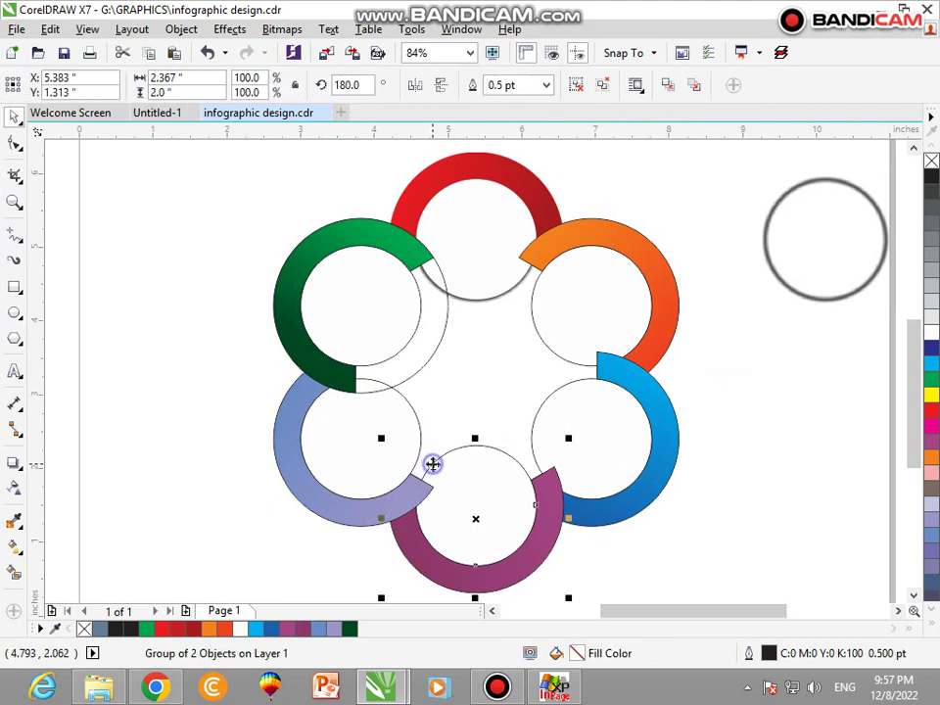
right_click(432, 464)
left_click(509, 88)
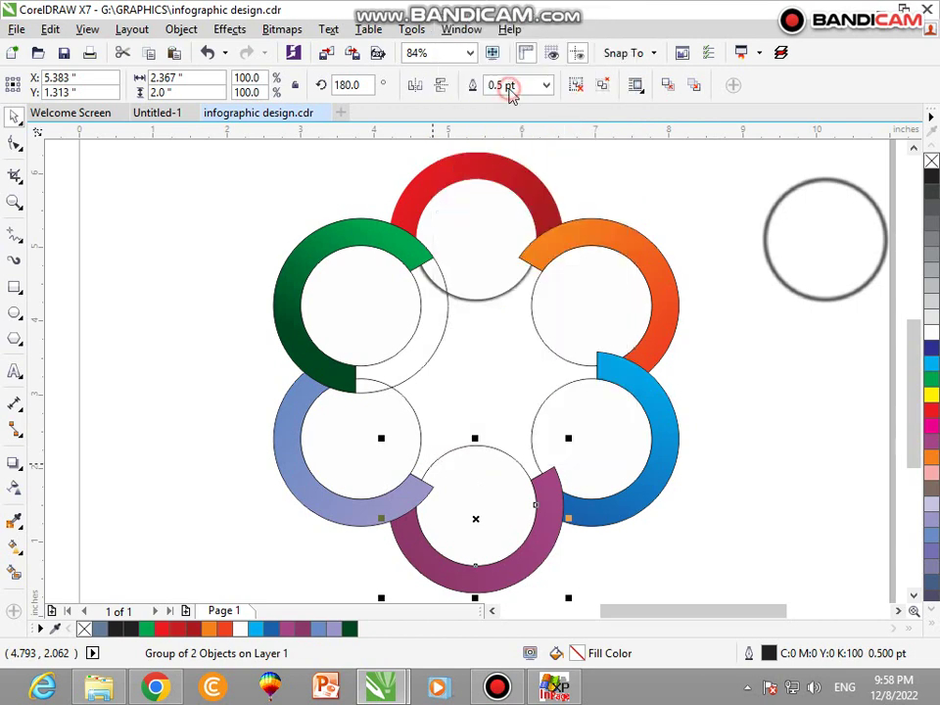
left_click(356, 449)
right_click(356, 451)
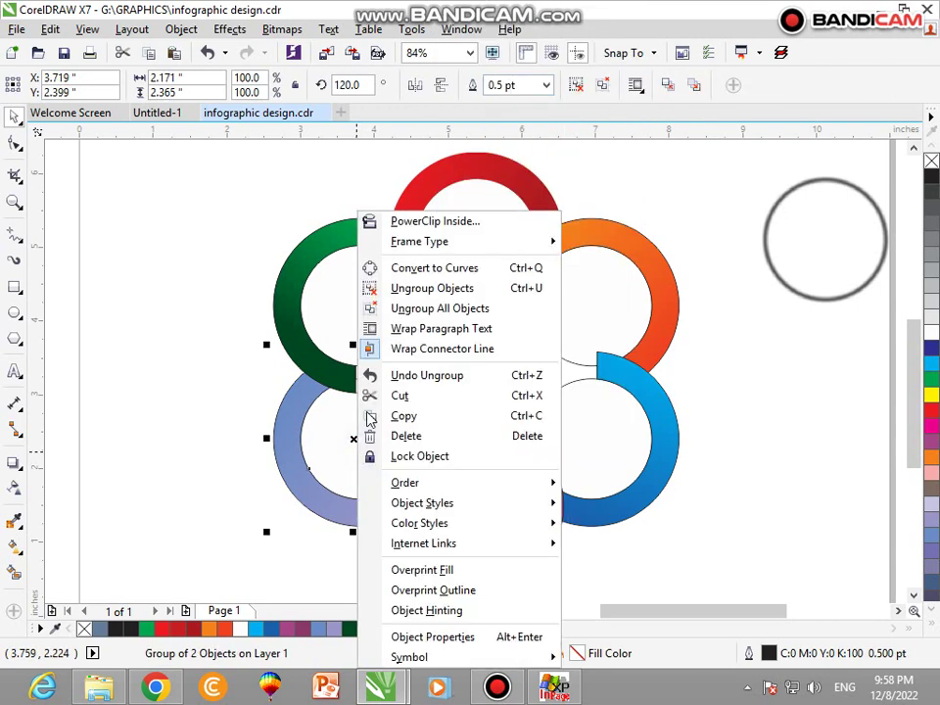
left_click(402, 293)
left_click(363, 305)
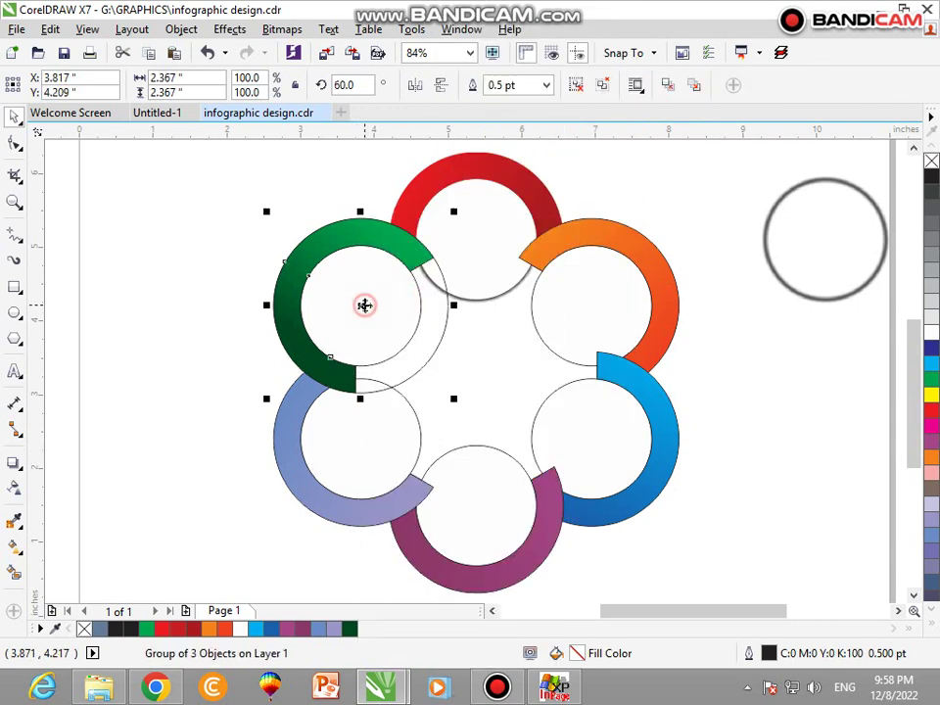
right_click(386, 292)
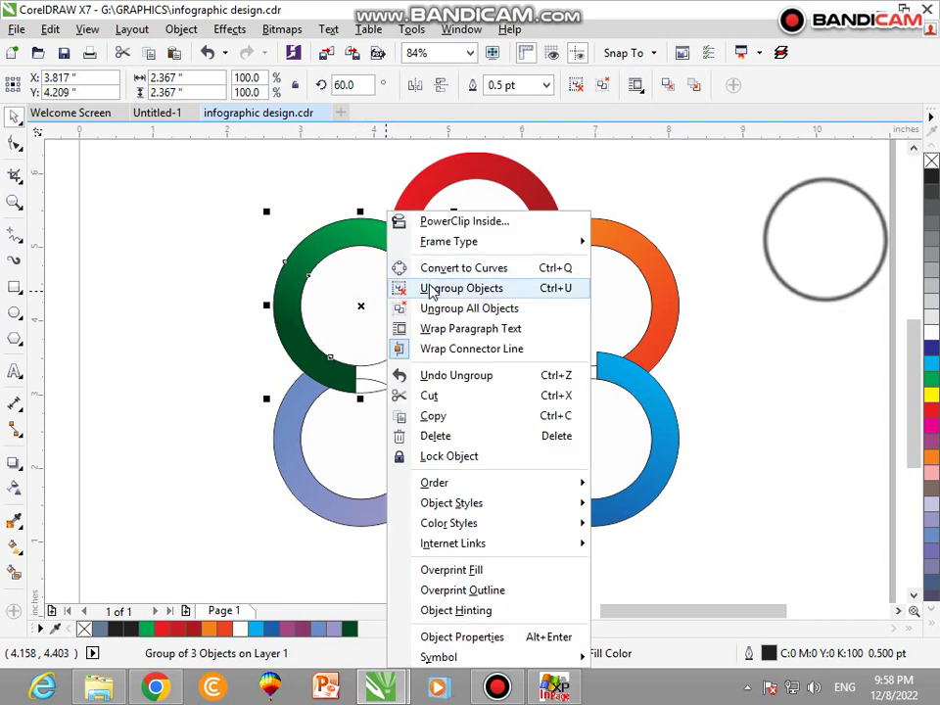
left_click(431, 289)
left_click(498, 687)
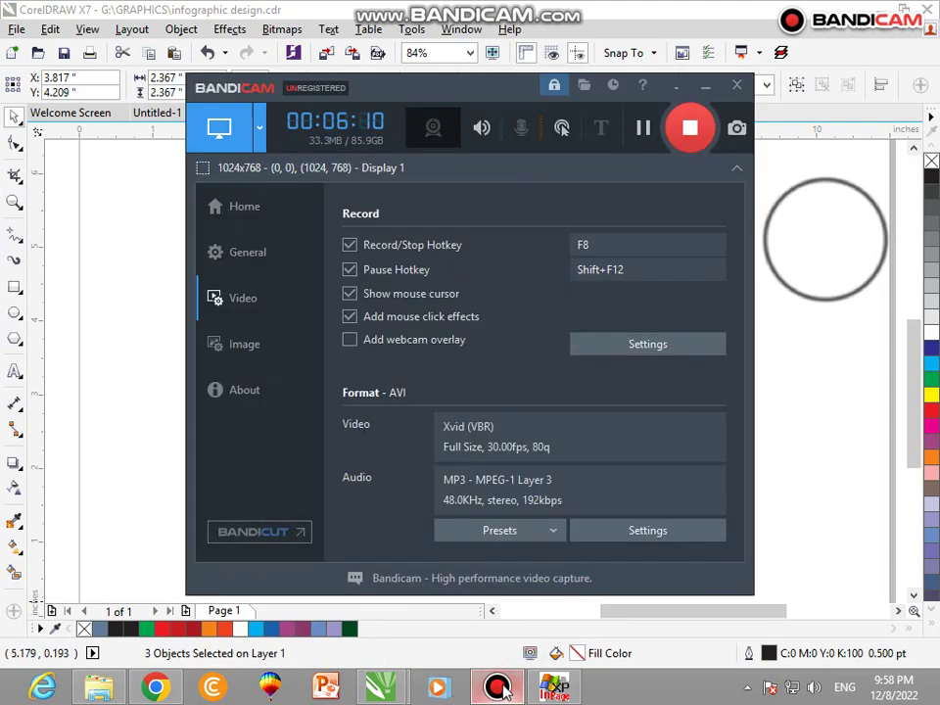
left_click(499, 687)
Remove the outlines from the white inner circles of the orange, blue, purple, lavender and green rings
left_click(760, 391)
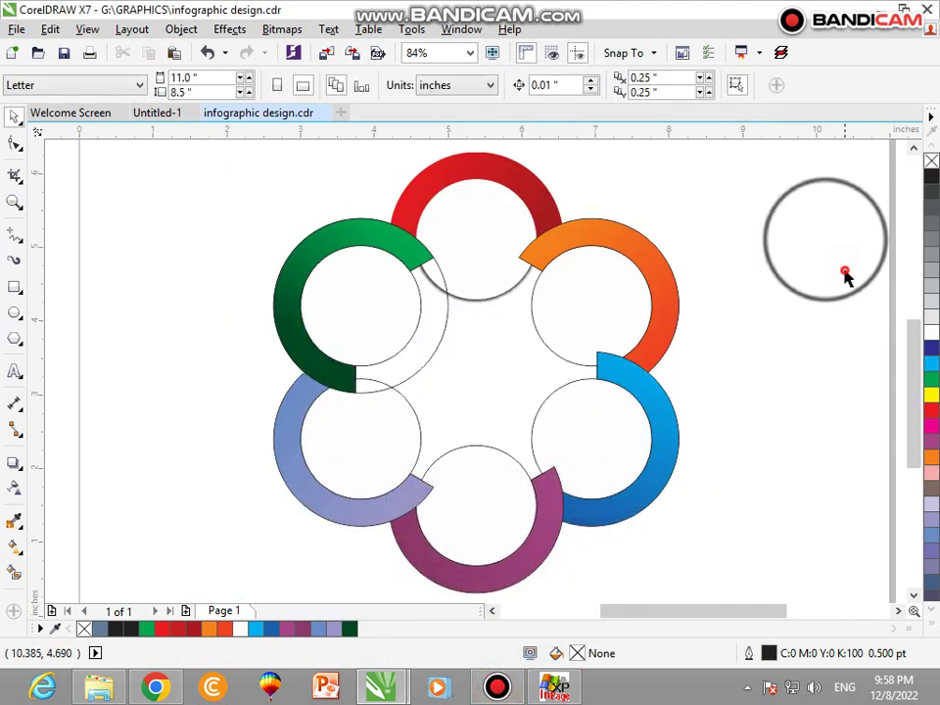
left_click(846, 274)
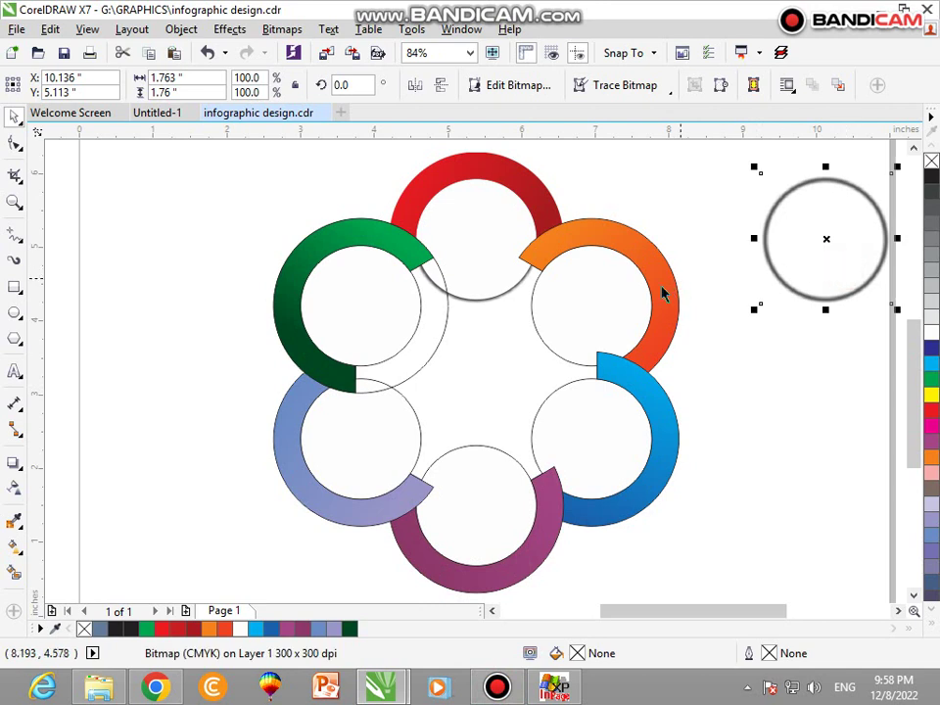
left_click(606, 319)
left_click(598, 442, "shift")
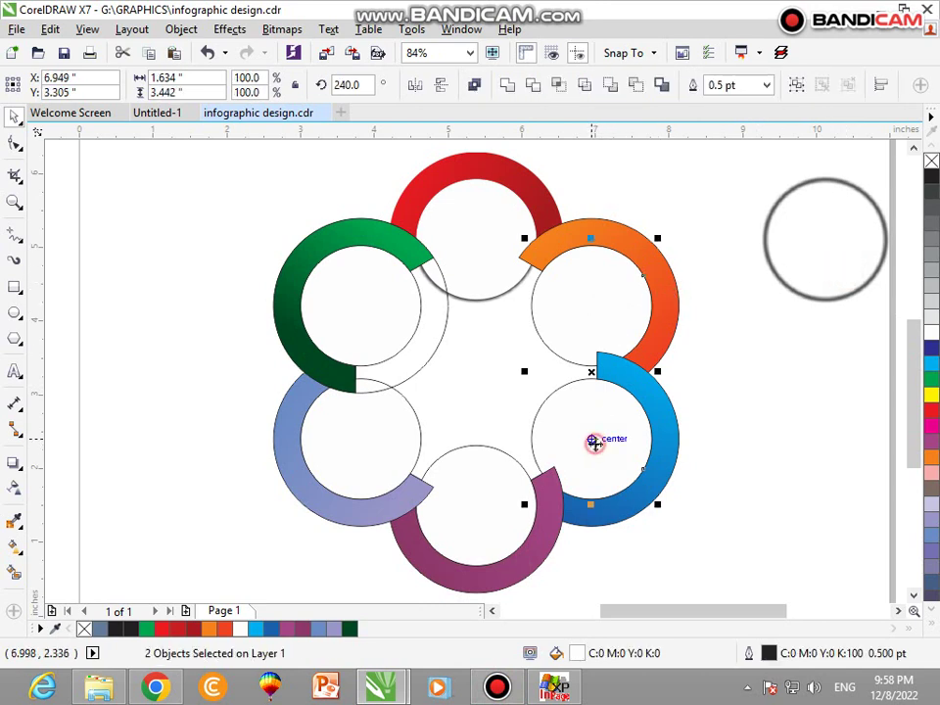
left_click(447, 487, "shift")
left_click(382, 443, "shift")
left_click(388, 321, "shift")
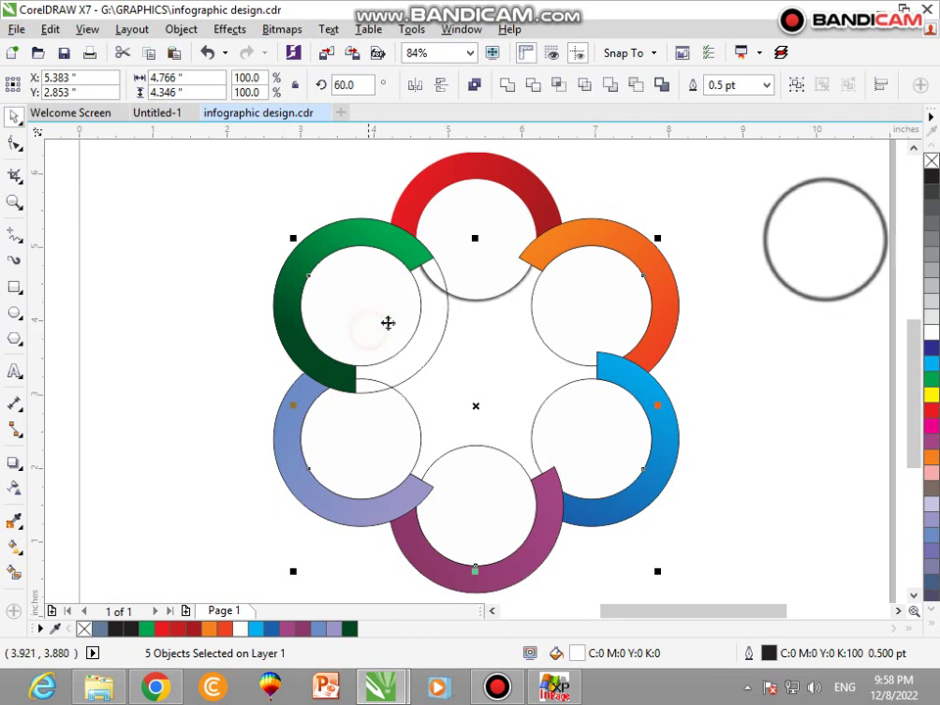
right_click(931, 161)
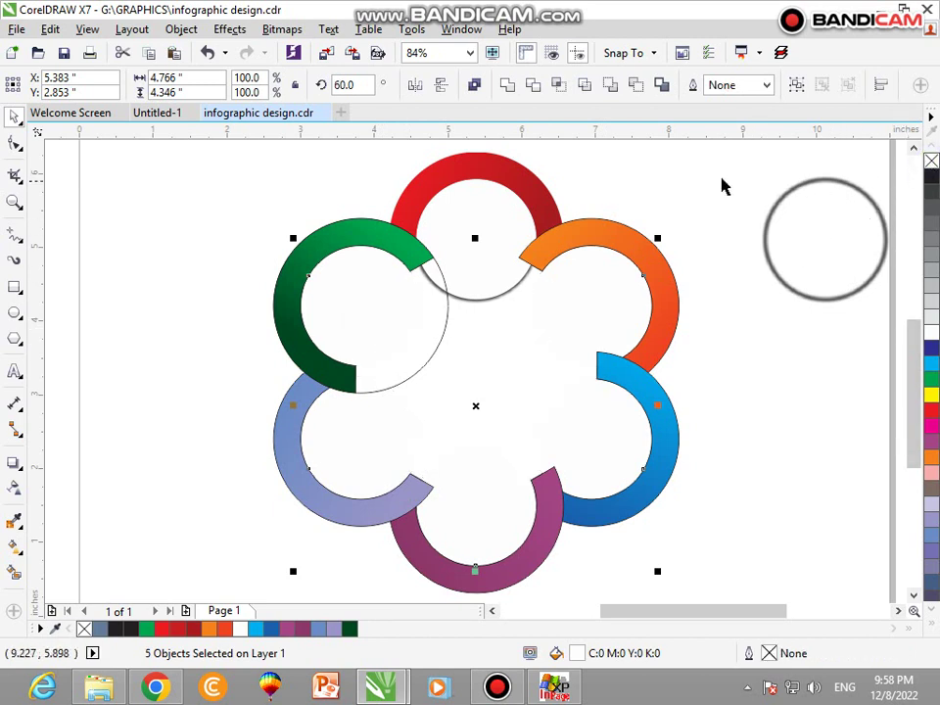
left_click(696, 165)
Centre the spare blurred circle shadow horizontally and vertically on the orange ring's white inner circle
left_click(798, 233)
left_click(593, 282, "shift")
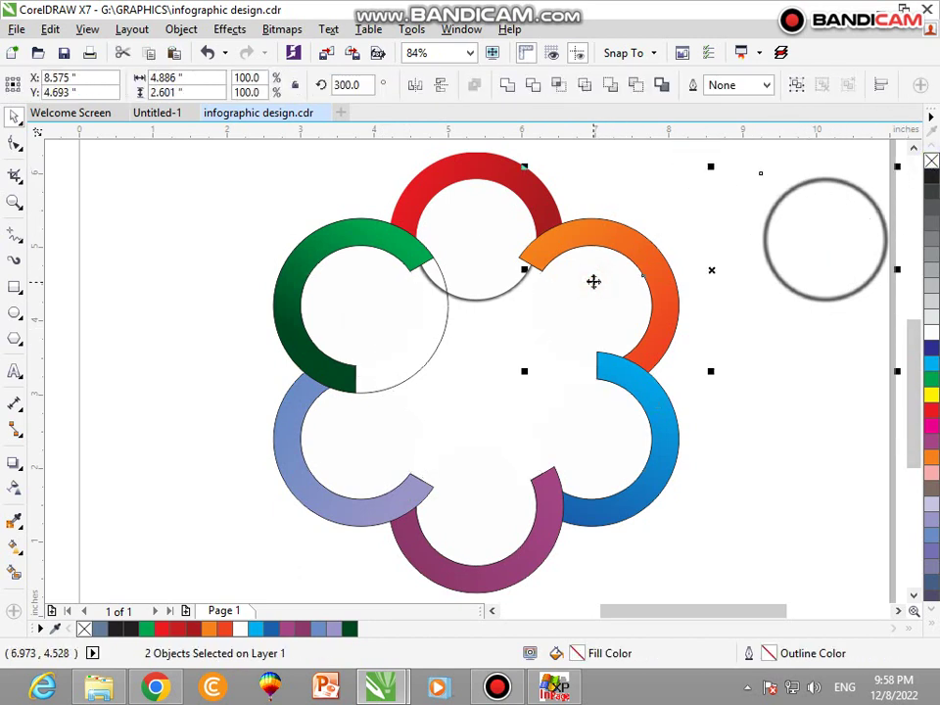
key("c")
key("e")
left_click(773, 275)
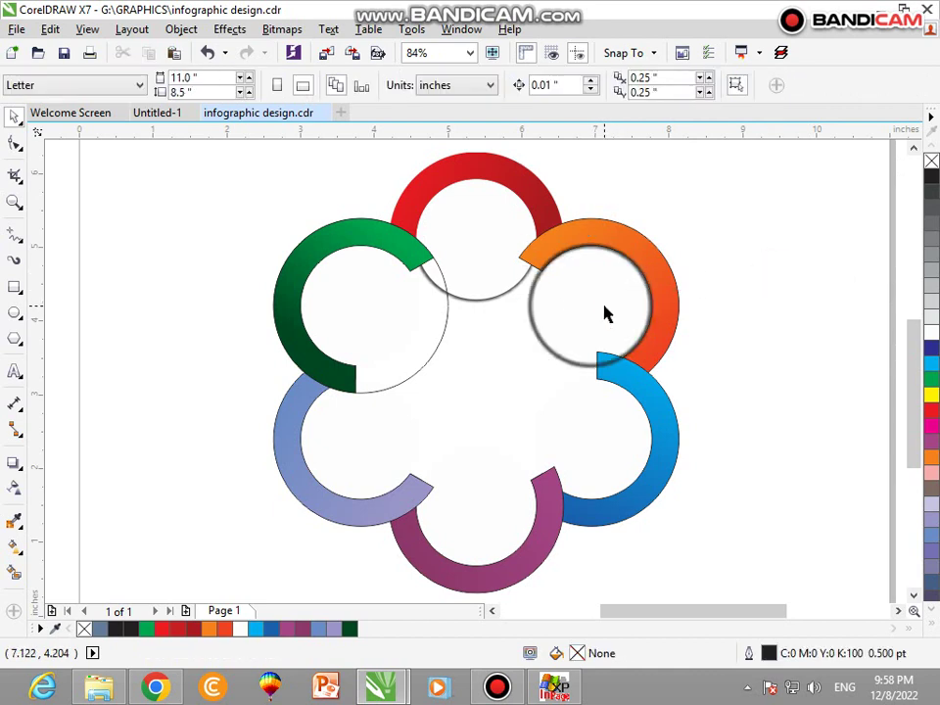
Copy the blurred circle from the orange ring and centre the copy on the blue ring's white inner circle
left_click_drag(604, 313, 776, 346)
left_click(611, 420, "shift")
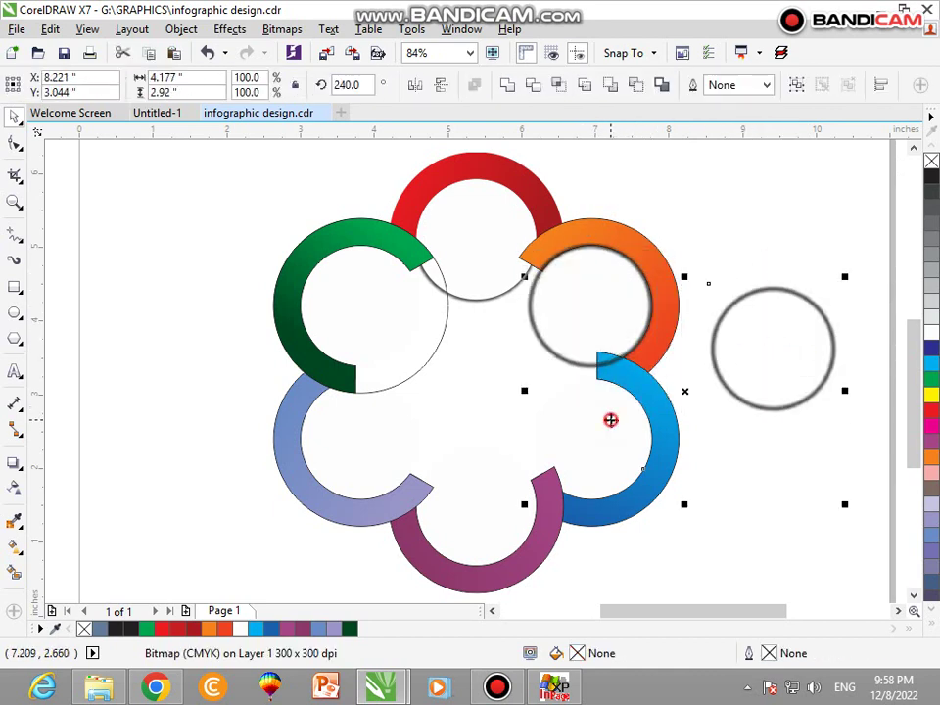
key("c")
key("e")
left_click(762, 413)
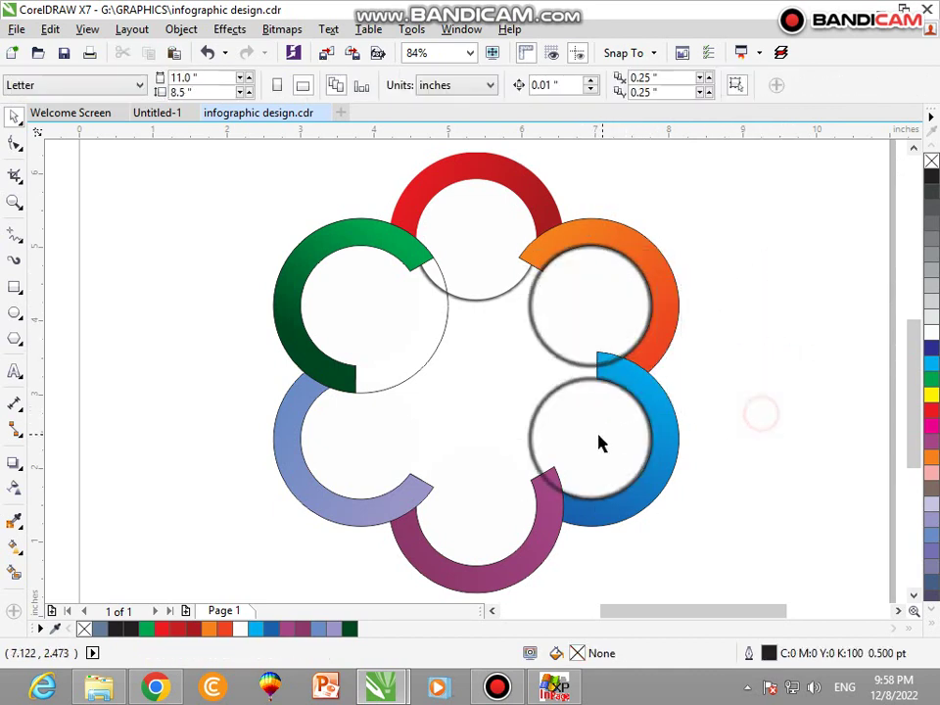
Copy the blurred circle from the blue ring and centre the copy on the bottom purple ring's inner circle
left_click_drag(599, 440, 608, 521)
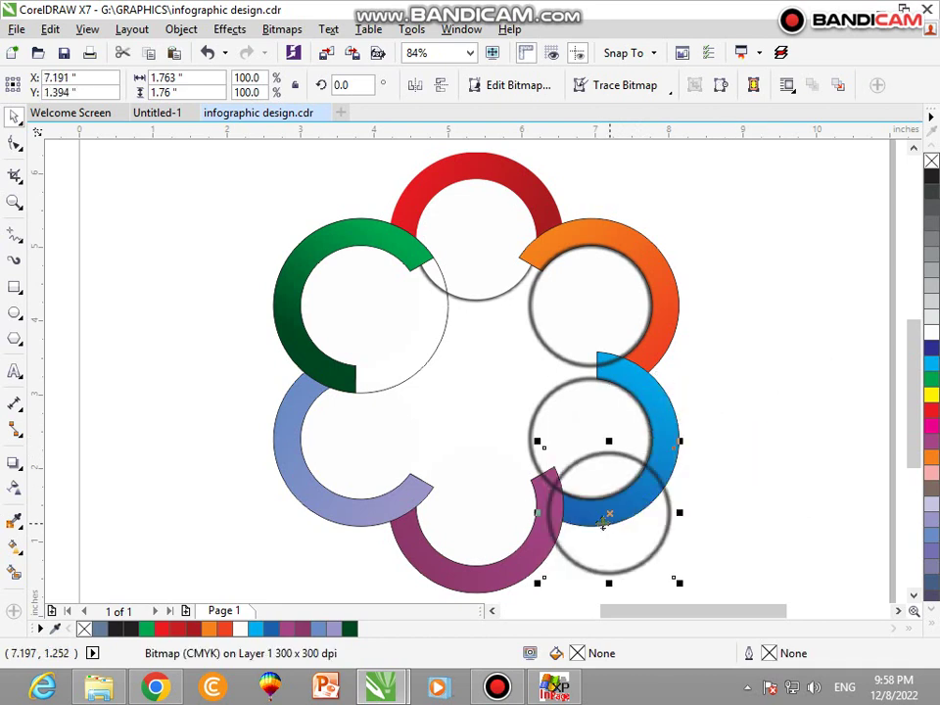
left_click(500, 503, "shift")
key("c")
key("e")
left_click(677, 497)
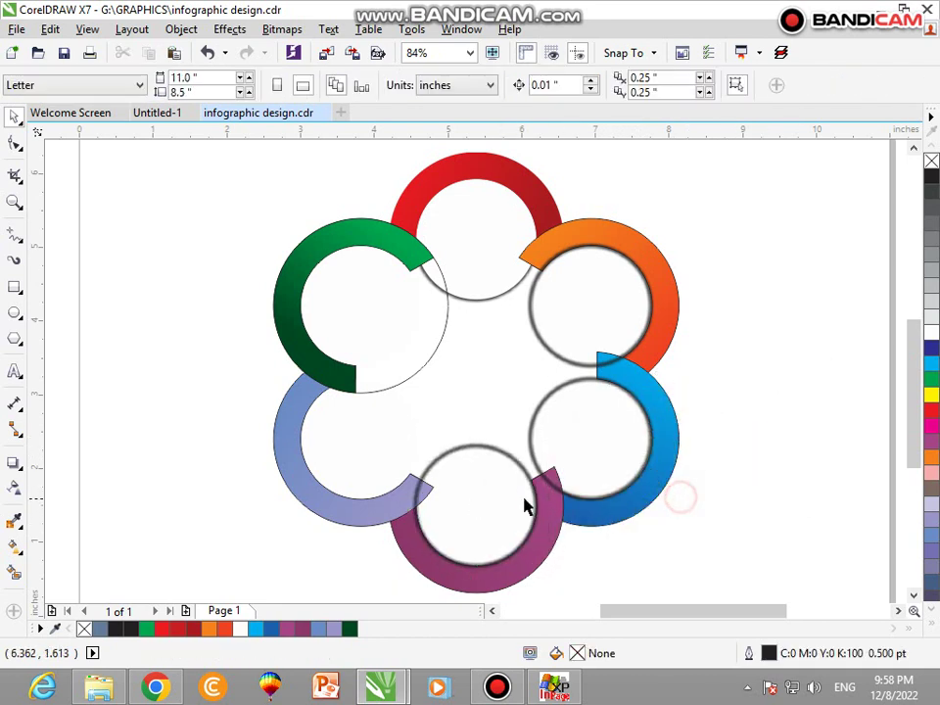
Copy the blurred circle from the purple ring and centre the copy on the lower-left lavender ring's inner circle
left_click_drag(494, 497, 781, 496)
left_click(362, 441, "shift")
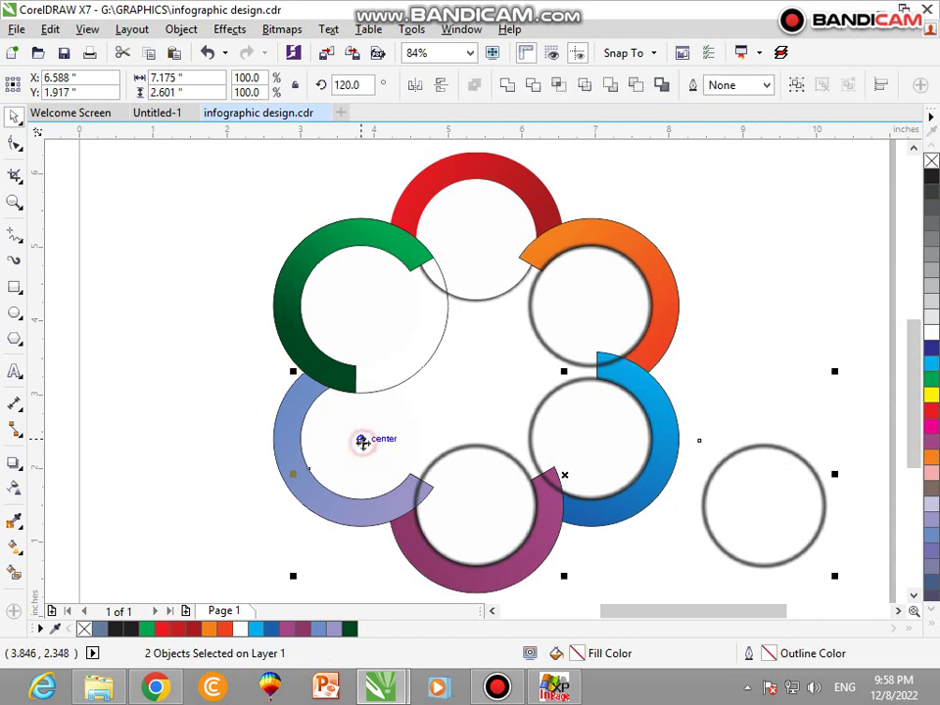
key("c")
key("e")
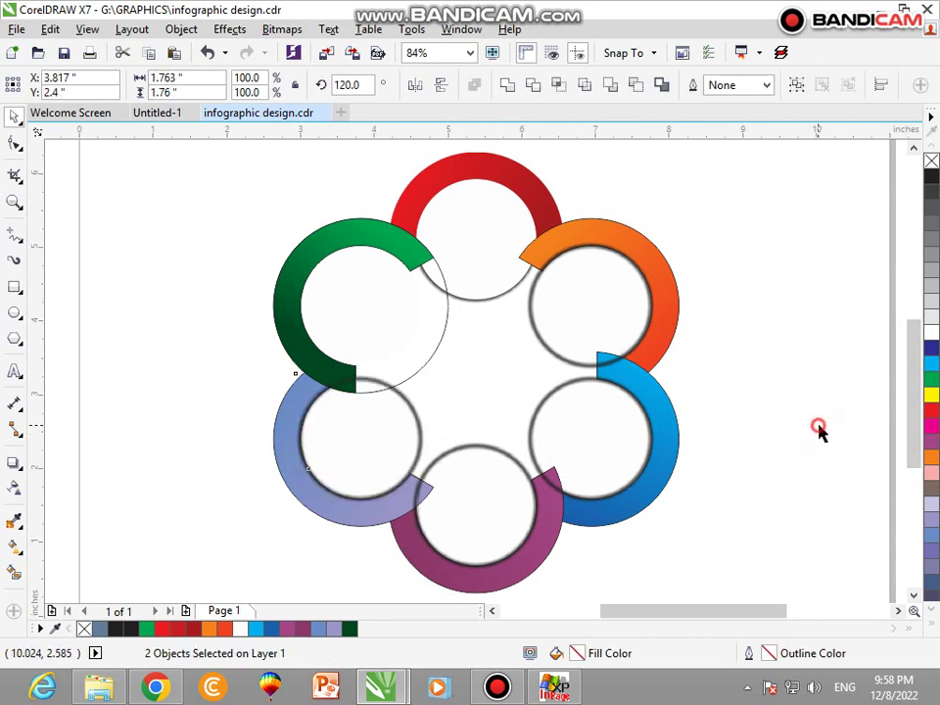
left_click(818, 427)
Copy the blurred circle from the lavender ring and centre the copy on the upper-left green ring's inner circle
left_click_drag(373, 445, 789, 413)
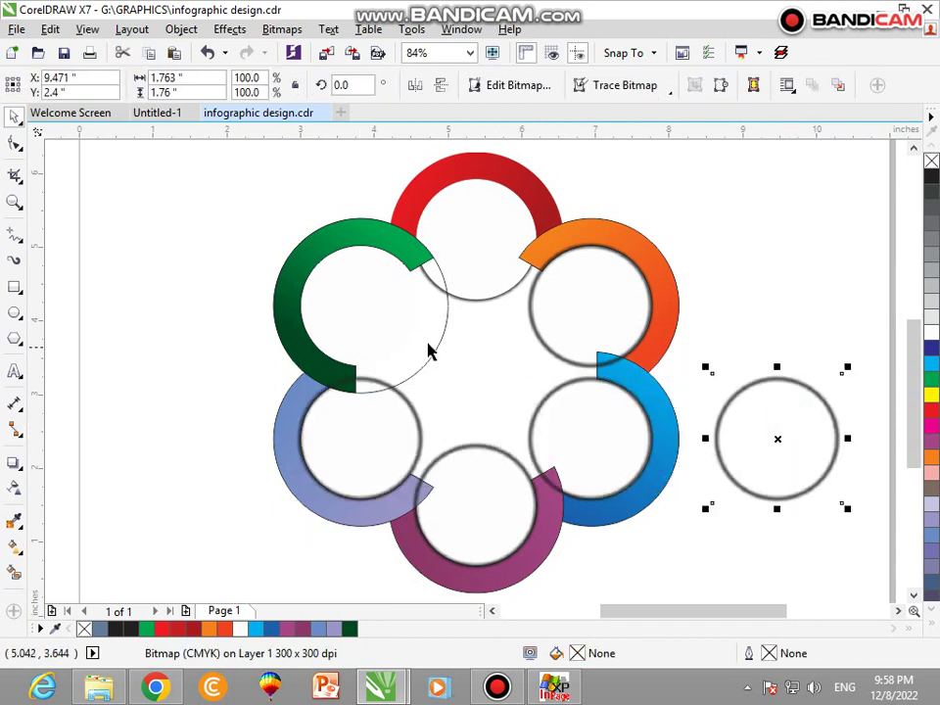
left_click(362, 334, "shift")
key("c")
key("e")
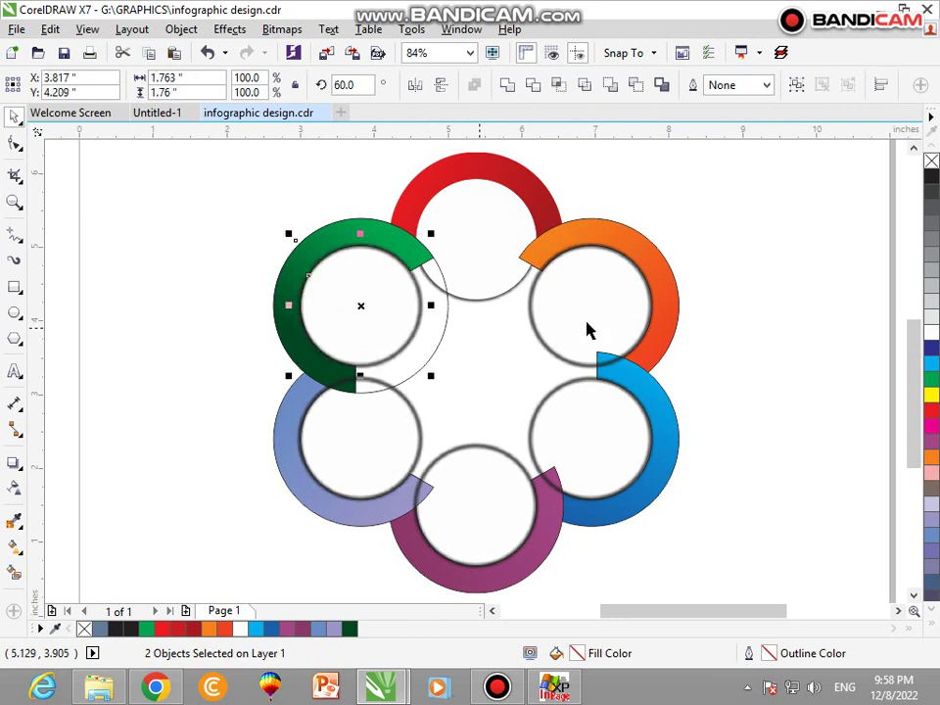
left_click(744, 313)
Move the blurred circles of the orange, green and purple rings back behind their white inner circles
left_click(588, 311)
left_click(402, 300, "shift")
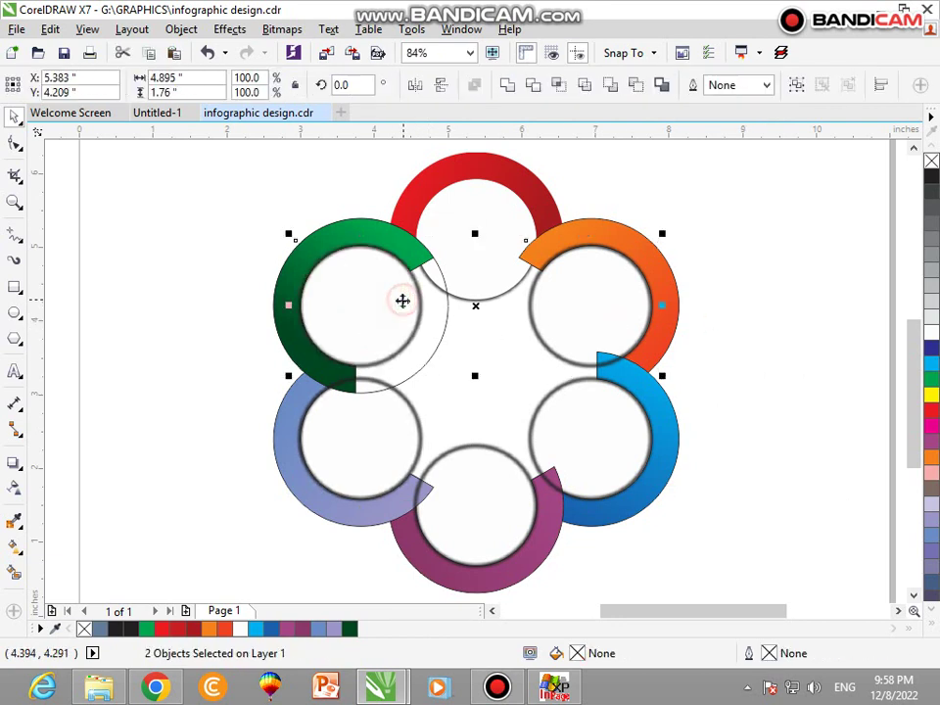
left_click(459, 475, "shift")
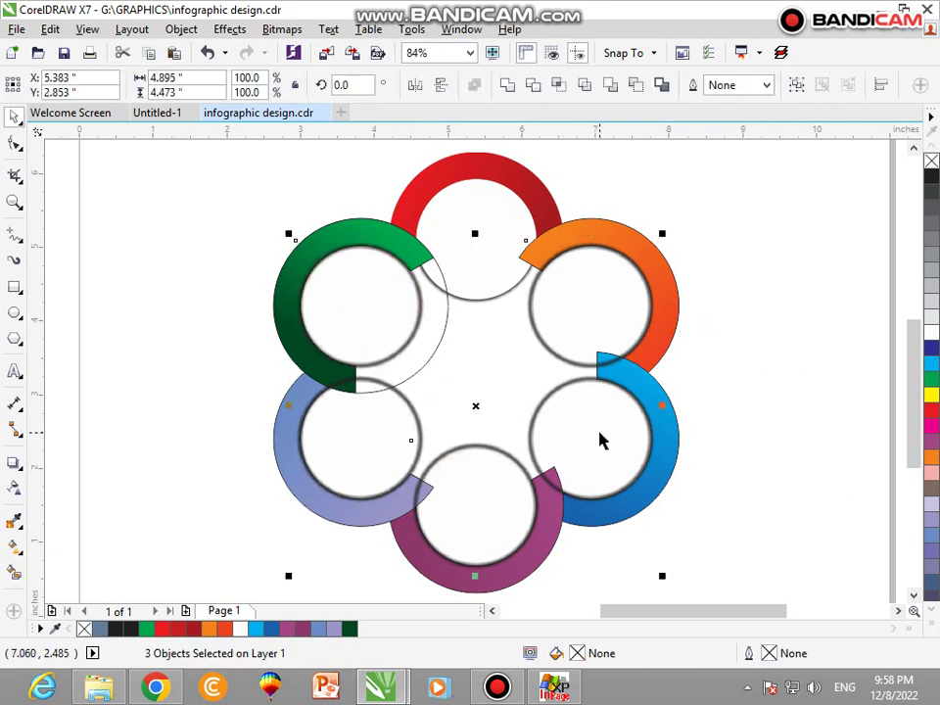
left_click(739, 361)
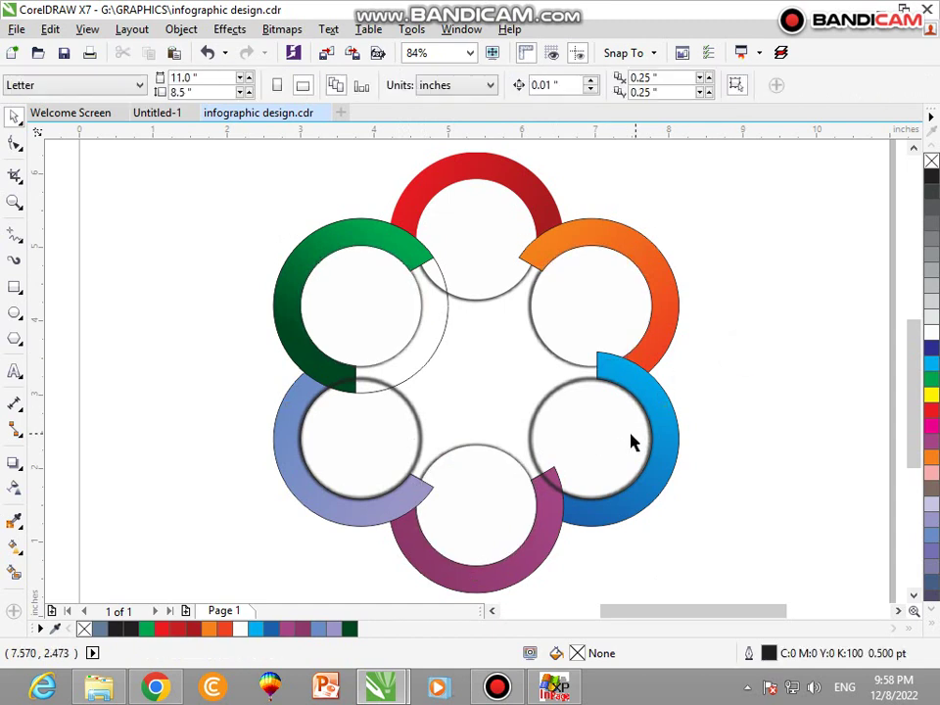
Move the blurred circles of the blue and lavender rings back behind their white inner circles
left_click(618, 434)
left_click(385, 435, "shift")
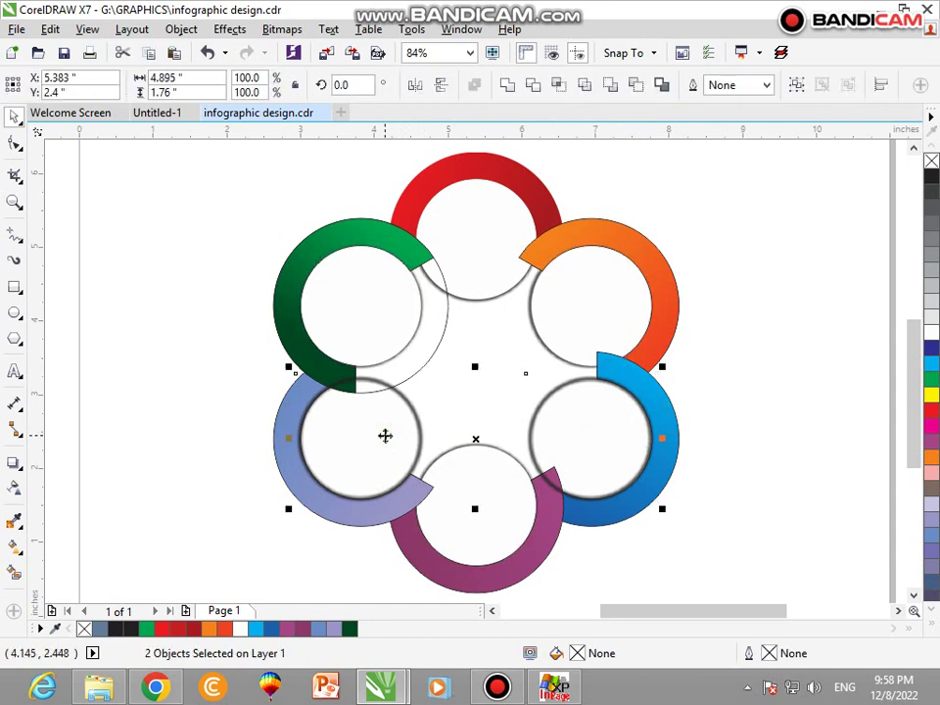
left_click(768, 336)
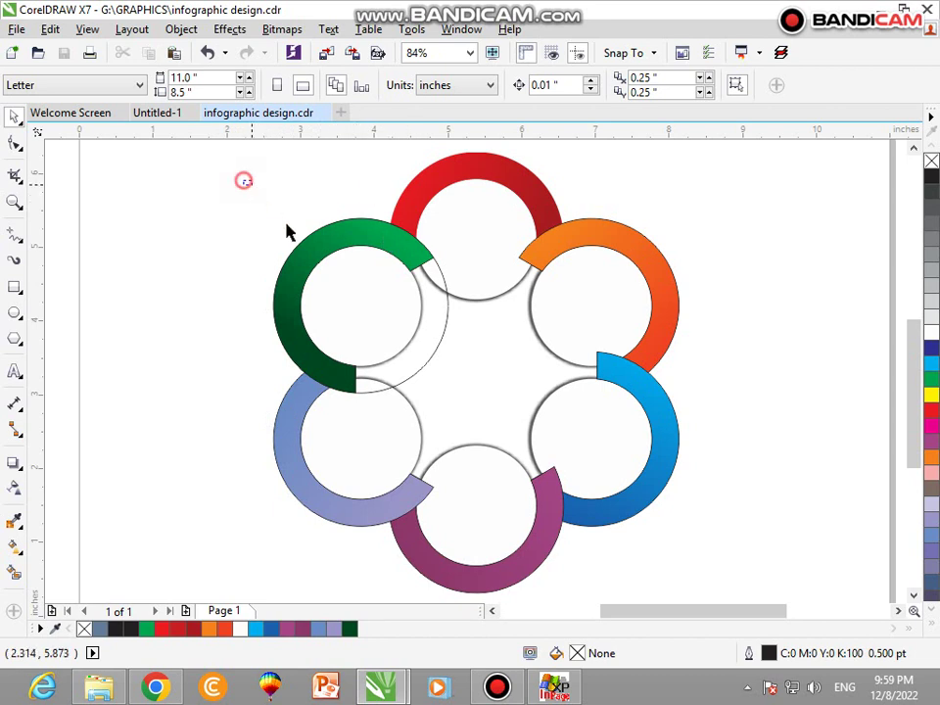
Try to send the green ring with its inner circle, shadow and thin outer circle behind all other objects
left_click_drag(287, 231, 477, 421)
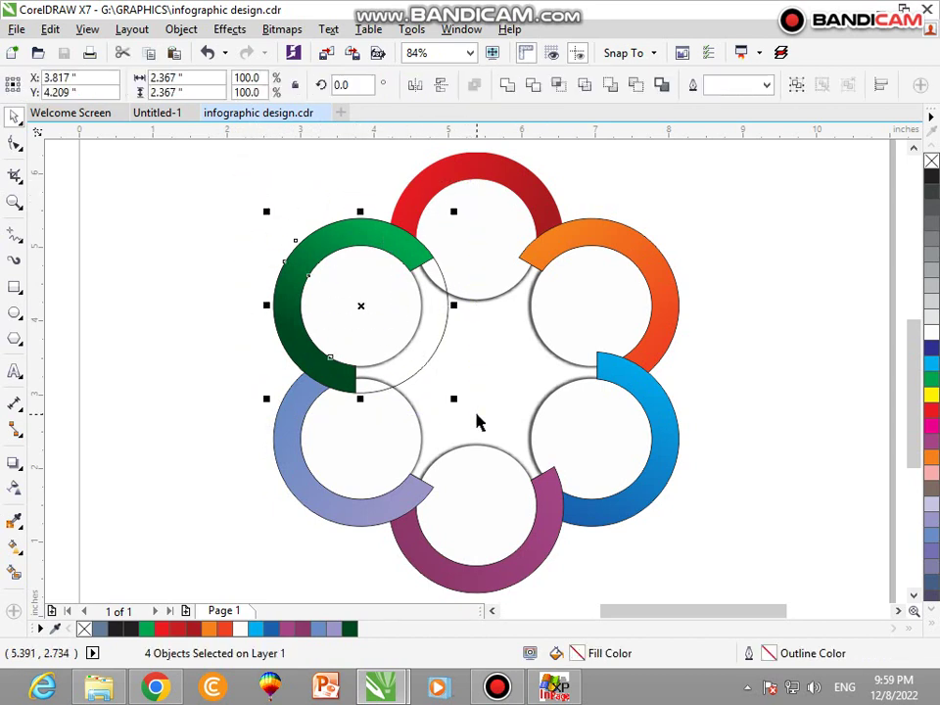
key("shift+Page_Down")
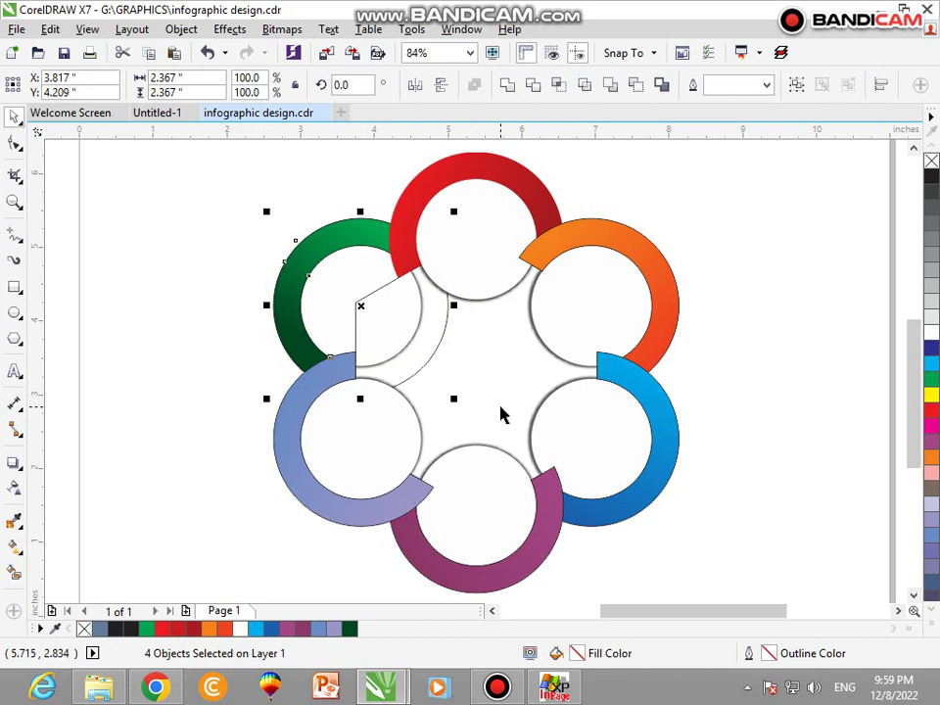
key("ctrl+z")
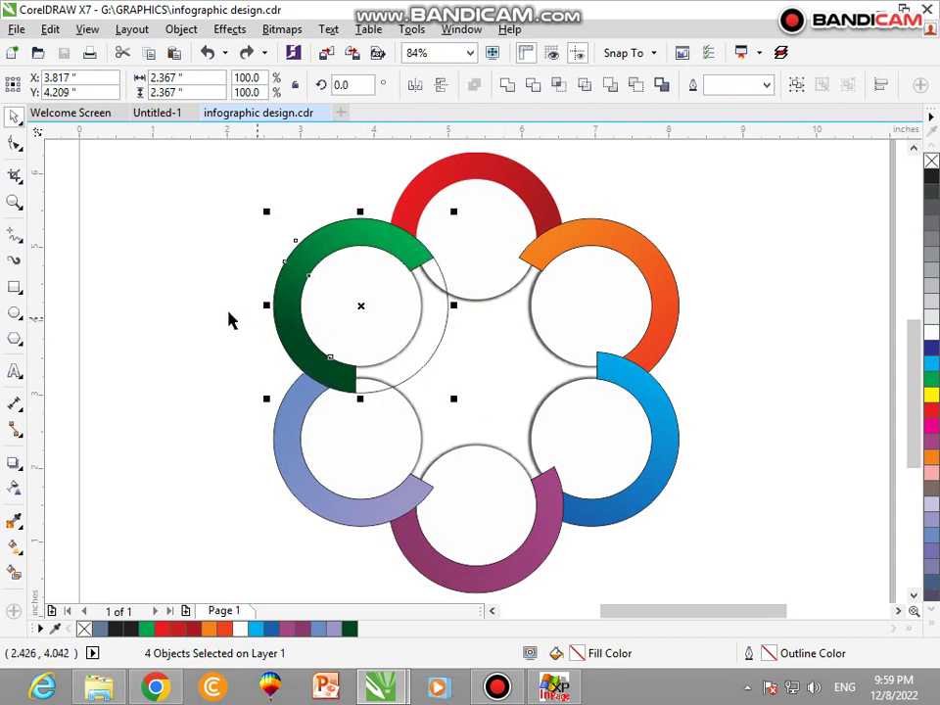
left_click(168, 309)
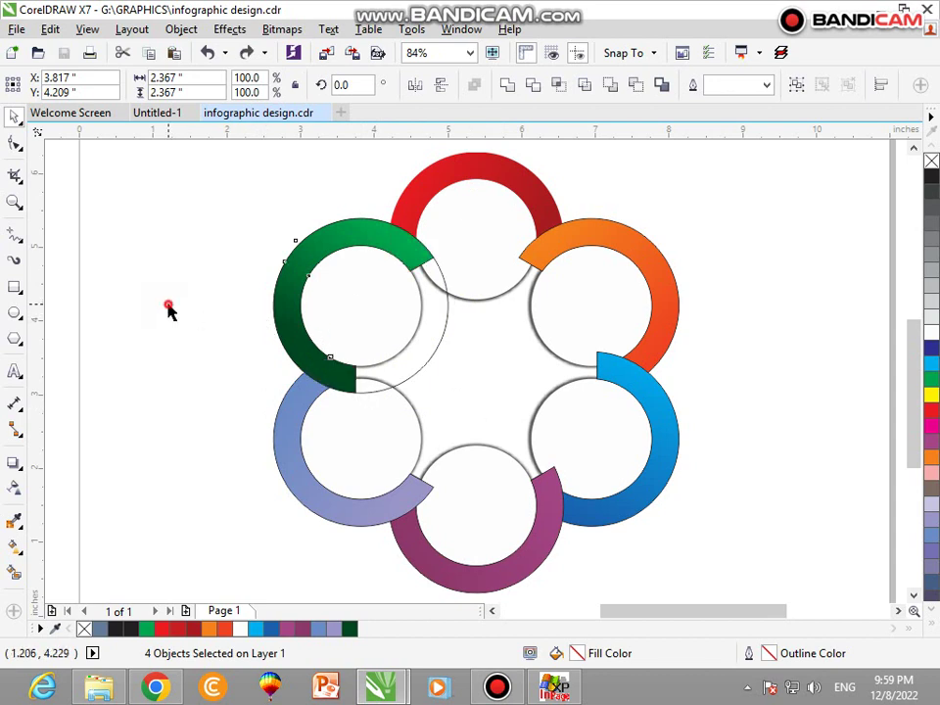
Remove the outline from the thin unfilled circle around the green ring
left_click(446, 328)
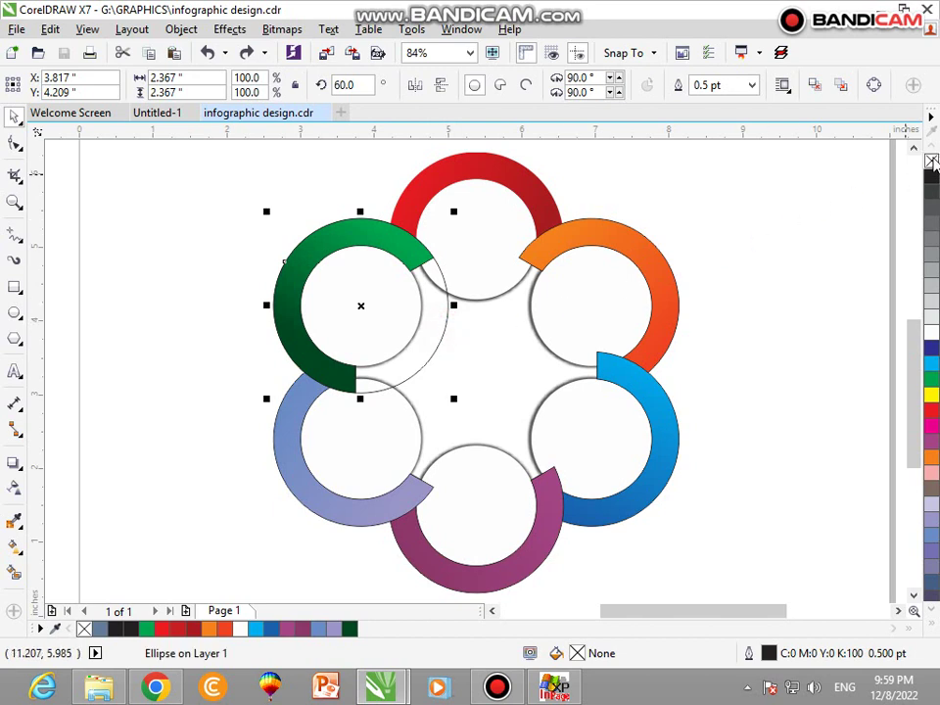
right_click(923, 162)
left_click(766, 192)
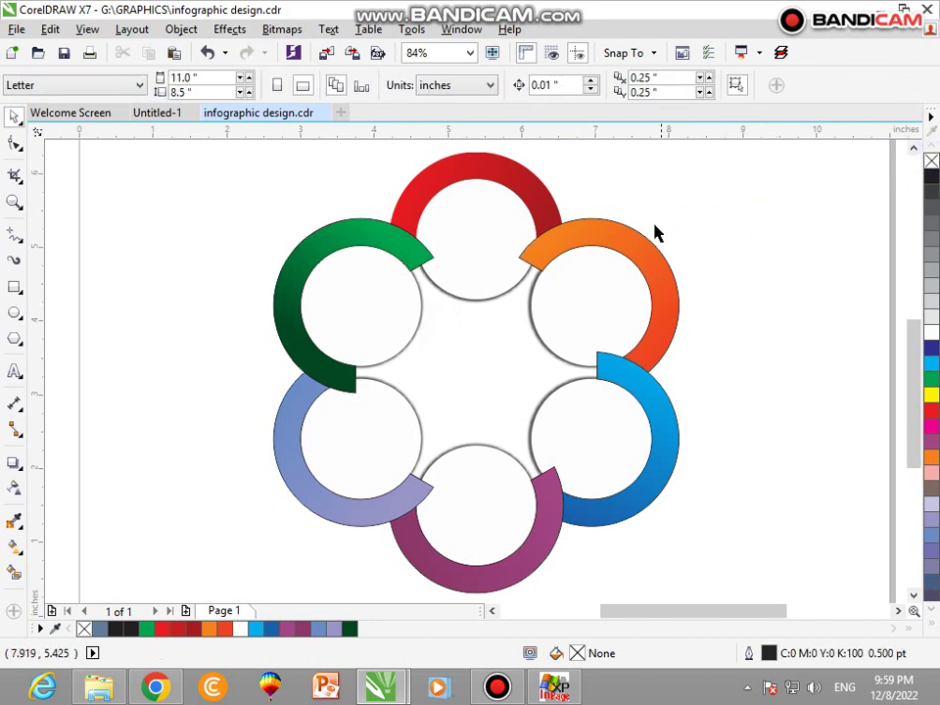
Remove the outlines from the green, orange, blue, purple and lavender ring segments
left_click(336, 249)
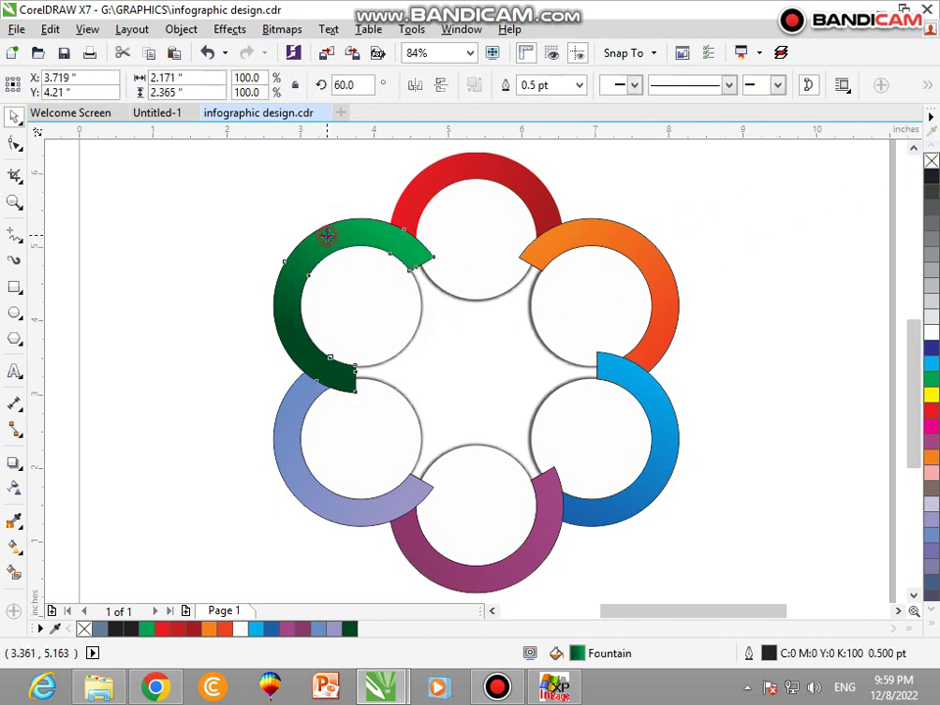
right_click(931, 165)
left_click(609, 238)
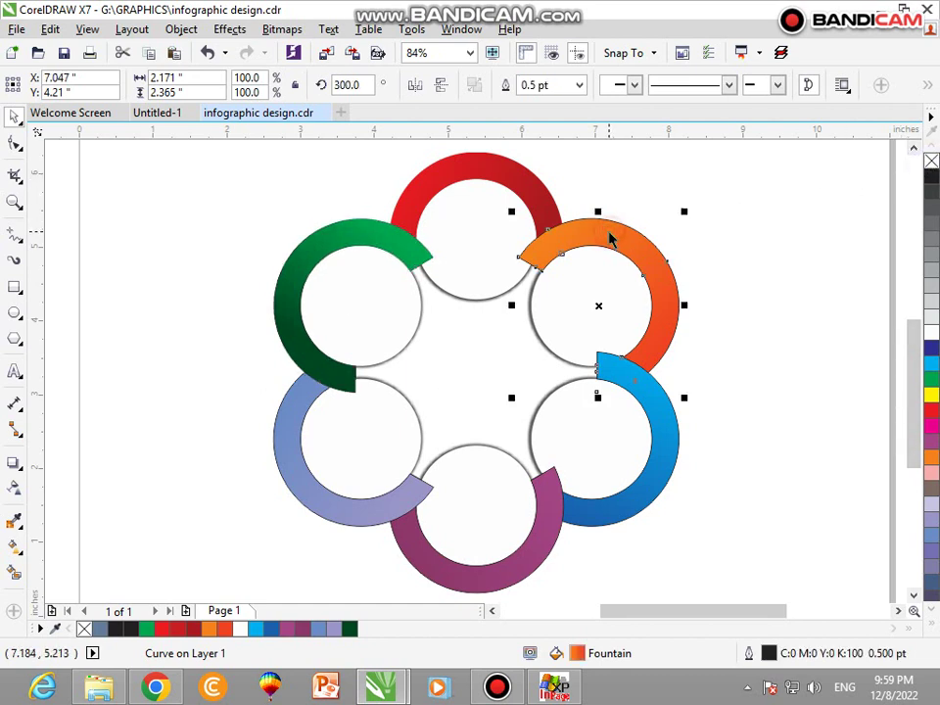
left_click(665, 409, "shift")
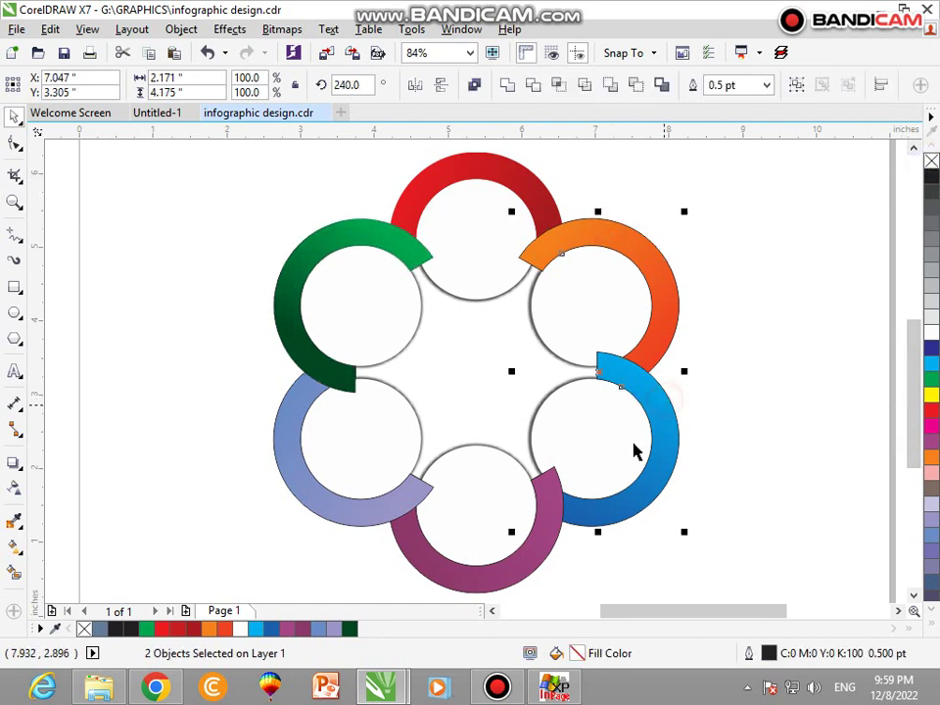
left_click(549, 546, "shift")
right_click(931, 161)
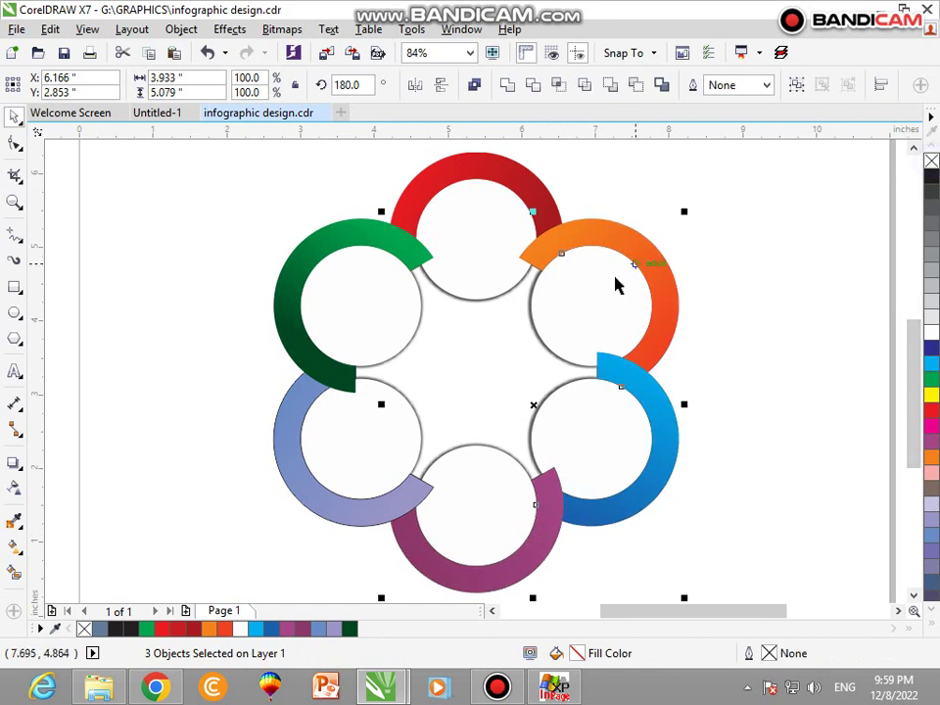
left_click(763, 287)
left_click(326, 511)
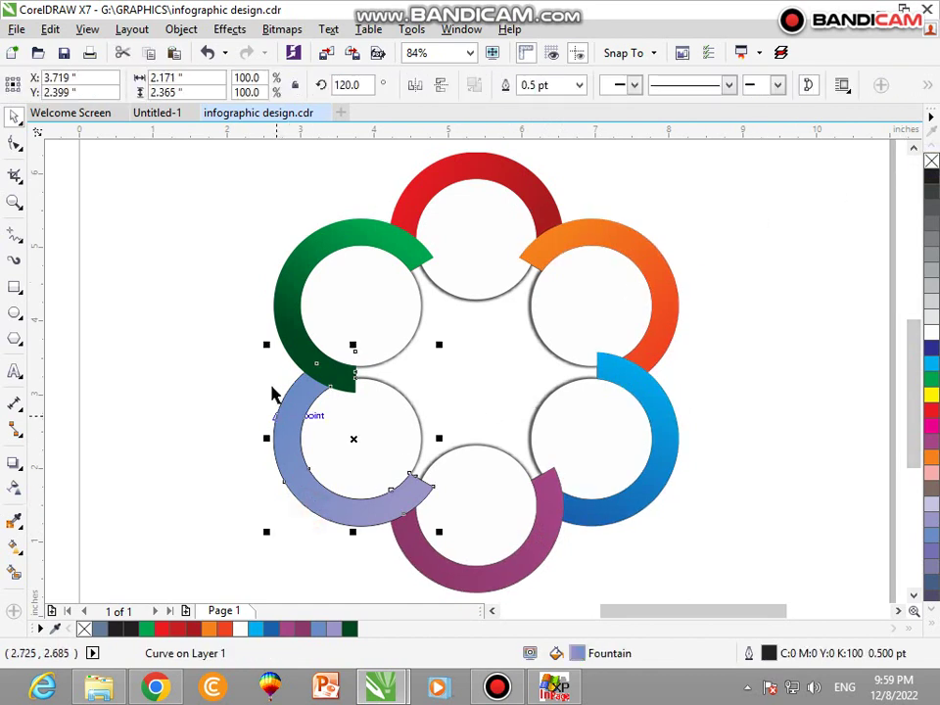
left_click(292, 337, "shift")
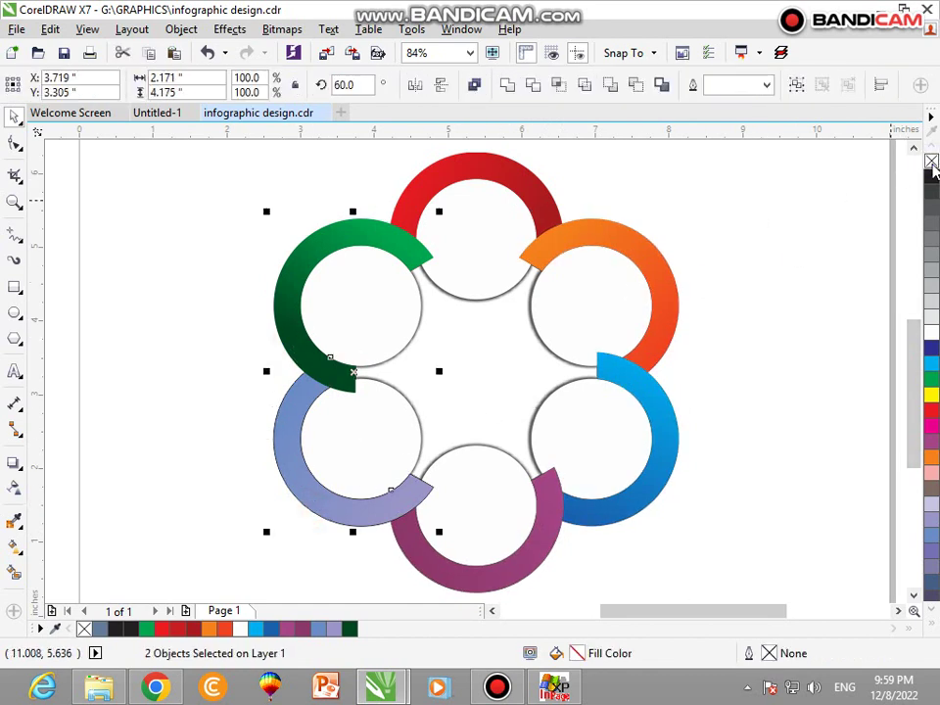
right_click(931, 161)
left_click(799, 226)
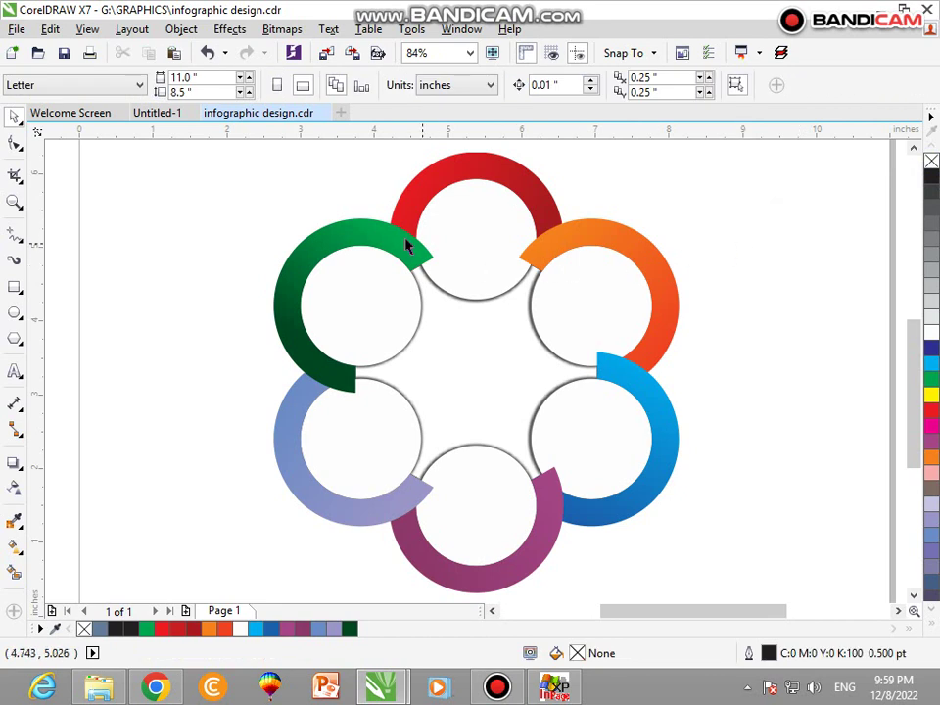
Draw a rectangle about 1.0 by 1.14 inches over the red and green rings' overlap and intersect it with the red ring
left_click(15, 286)
left_click_drag(370, 194, 443, 282)
left_click(15, 116)
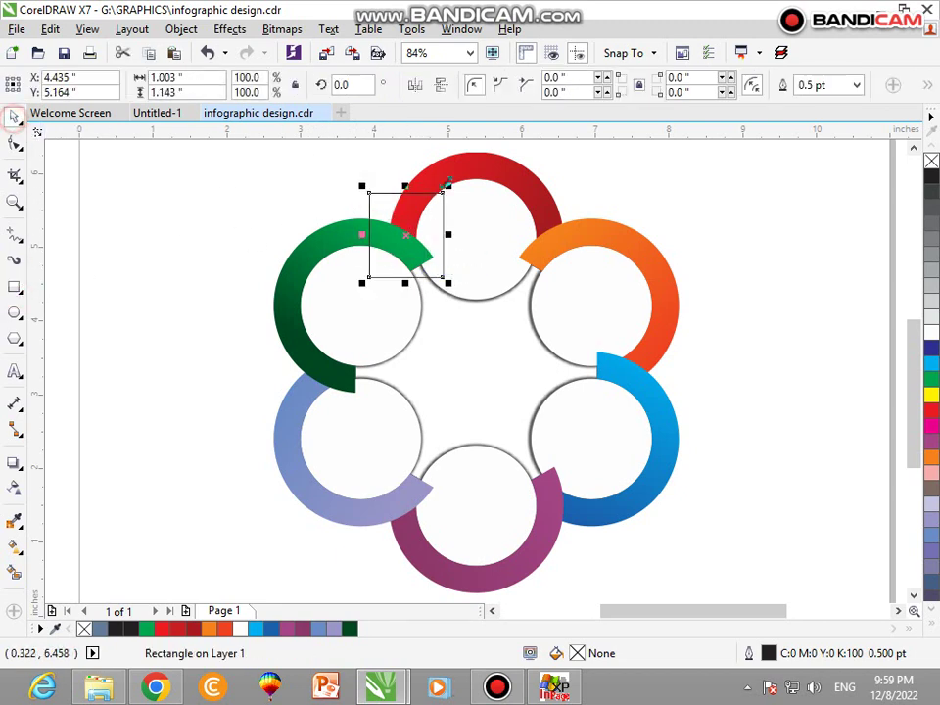
left_click(474, 178, "shift")
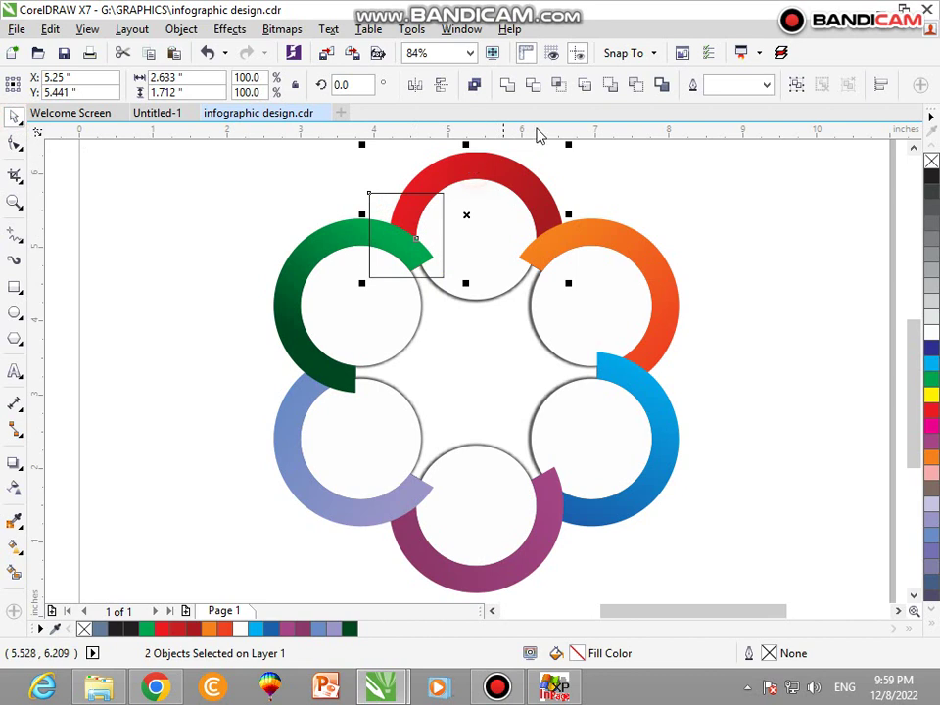
left_click(581, 87)
key("ctrl+z")
left_click(560, 87)
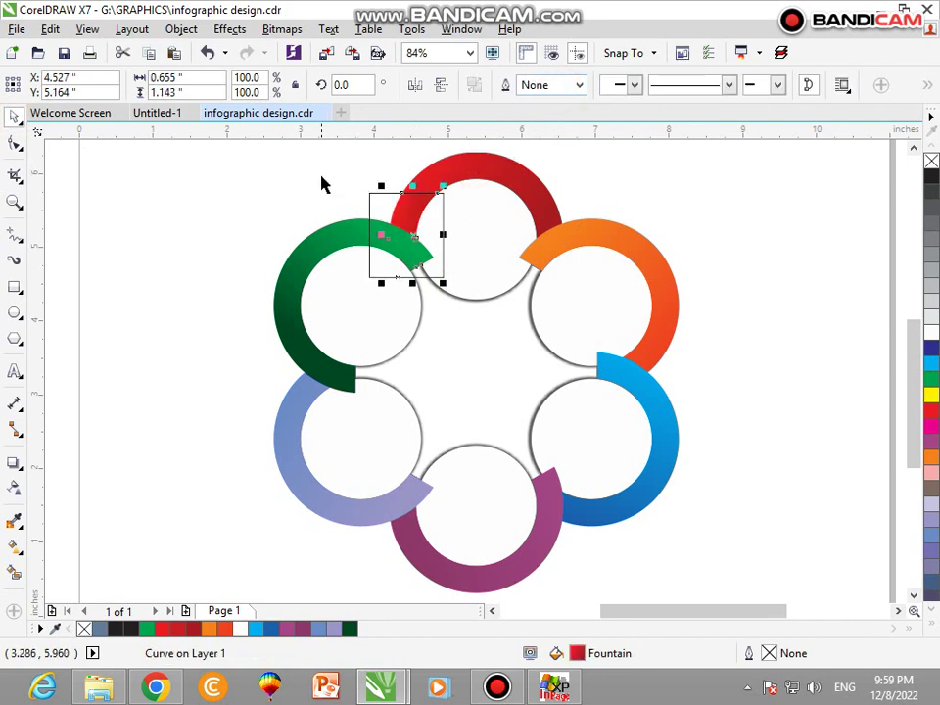
Bring the intersected red piece in front of the green ring and delete the helper rectangle
key("shift+Page_Up")
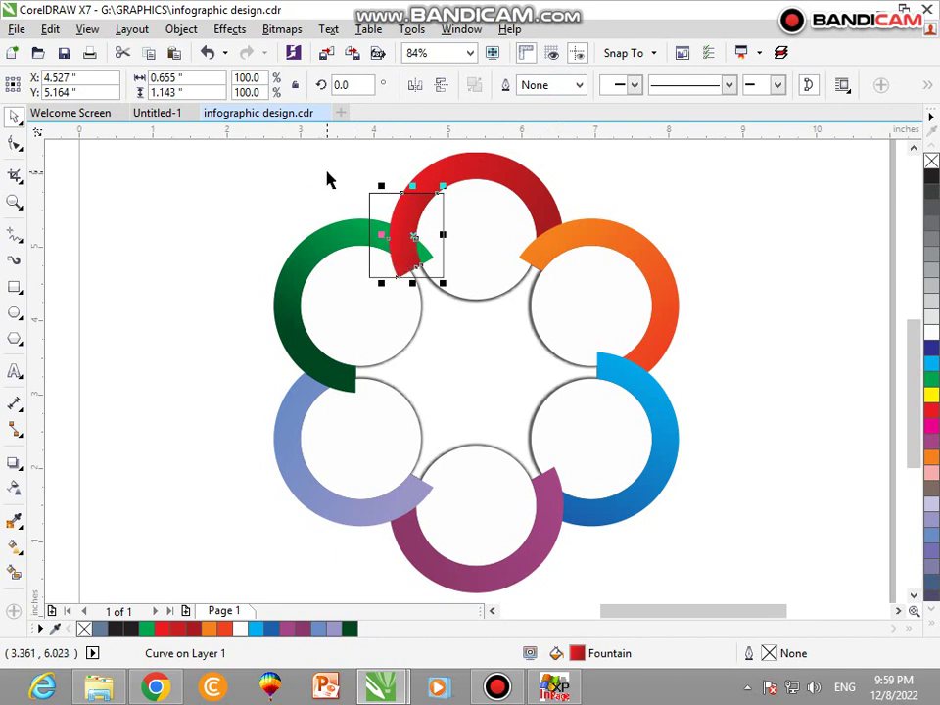
left_click(326, 173)
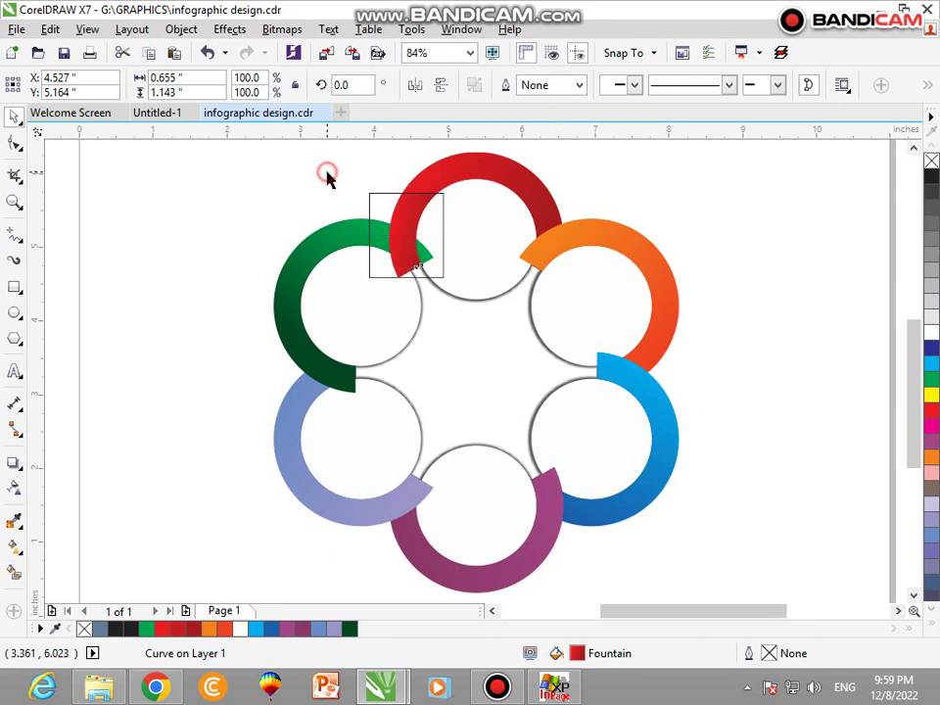
left_click(371, 204)
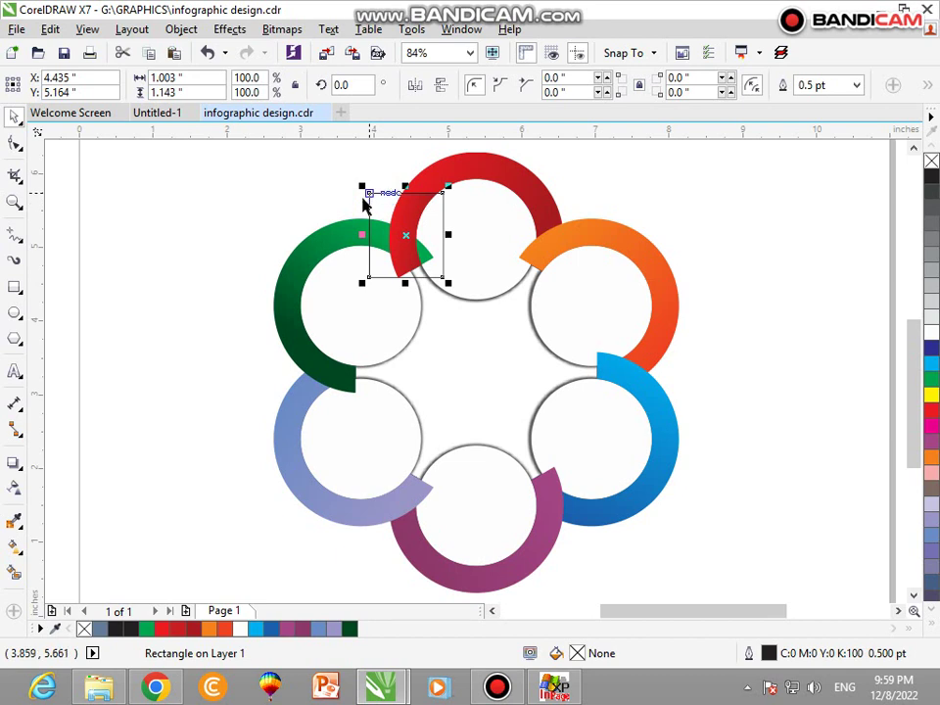
left_click(326, 199)
left_click(424, 248)
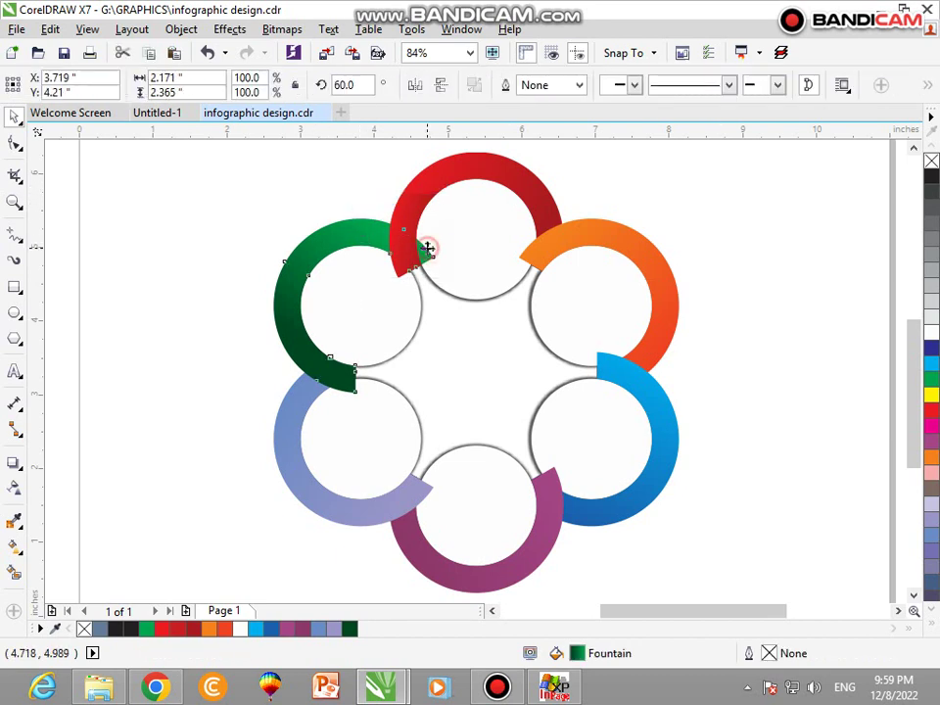
key("F10")
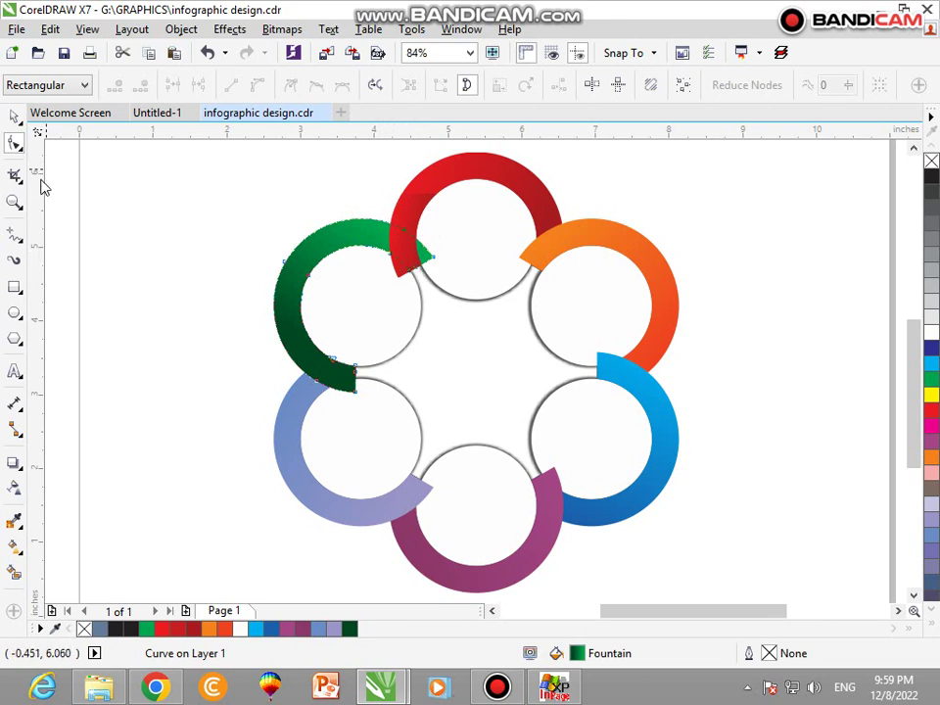
left_click(17, 115)
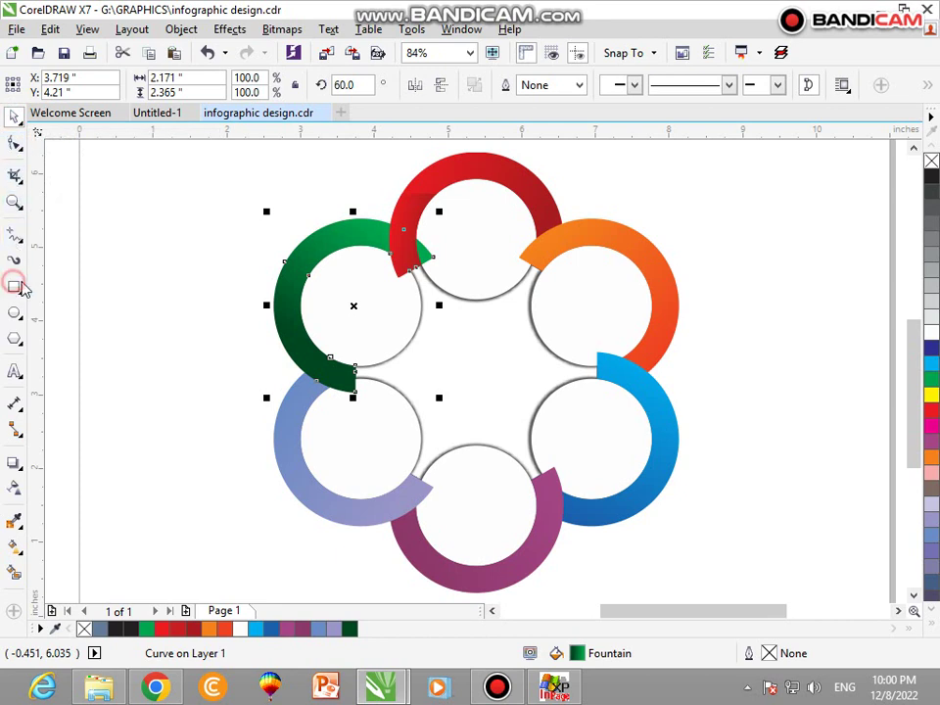
Trim the green ring's tip inside the red ring using a drawn rectangle about 0.54 by 0.68 inches
left_click(14, 283)
left_click_drag(403, 230, 443, 279)
left_click(14, 116)
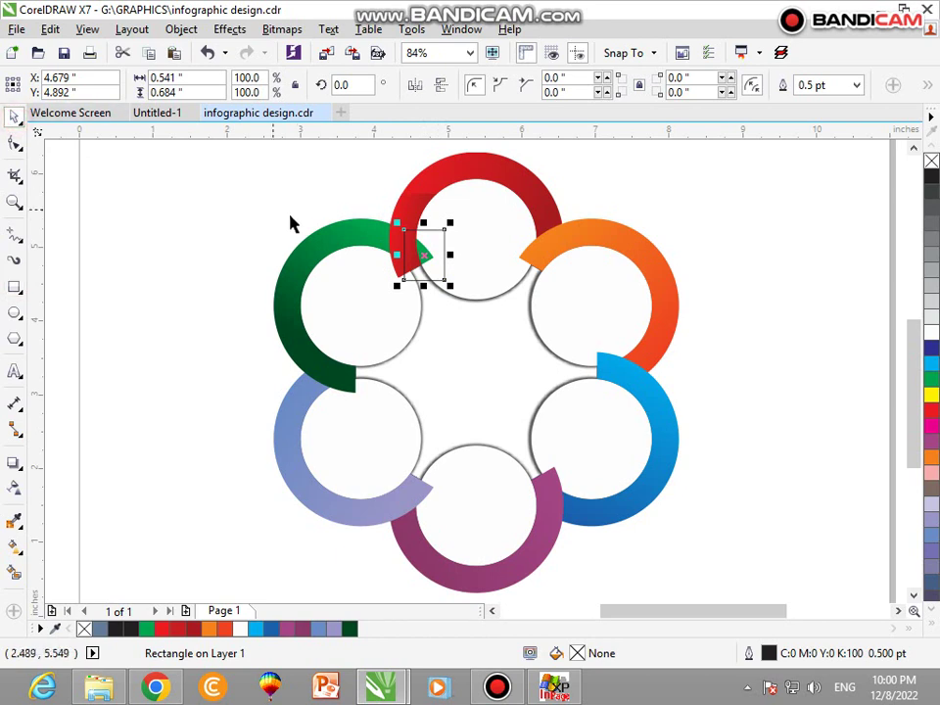
left_click(316, 250, "shift")
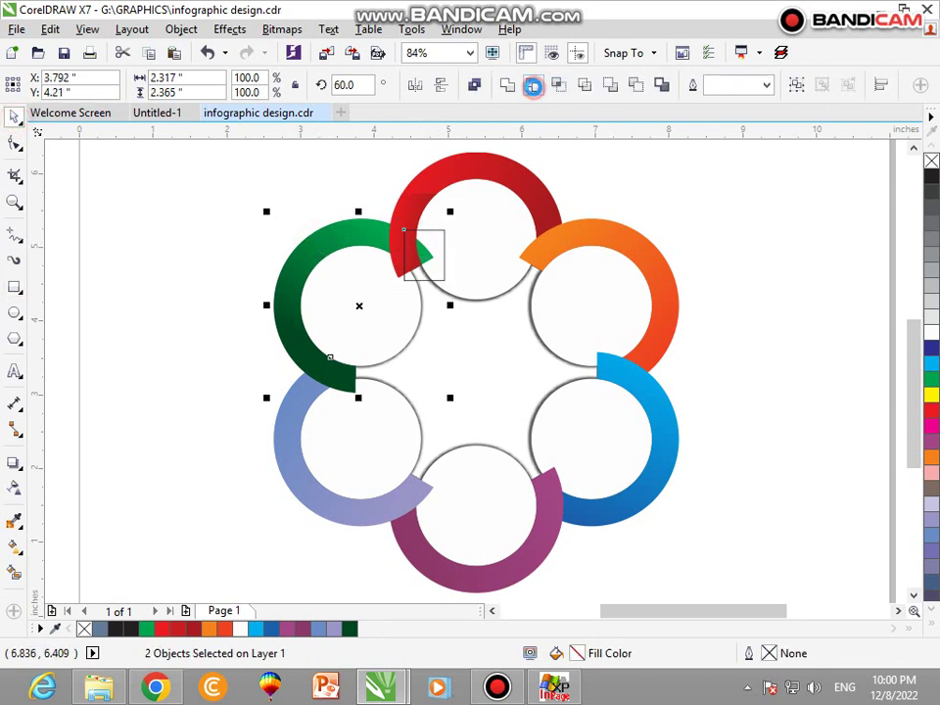
left_click(533, 82)
left_click(268, 193)
left_click(431, 255)
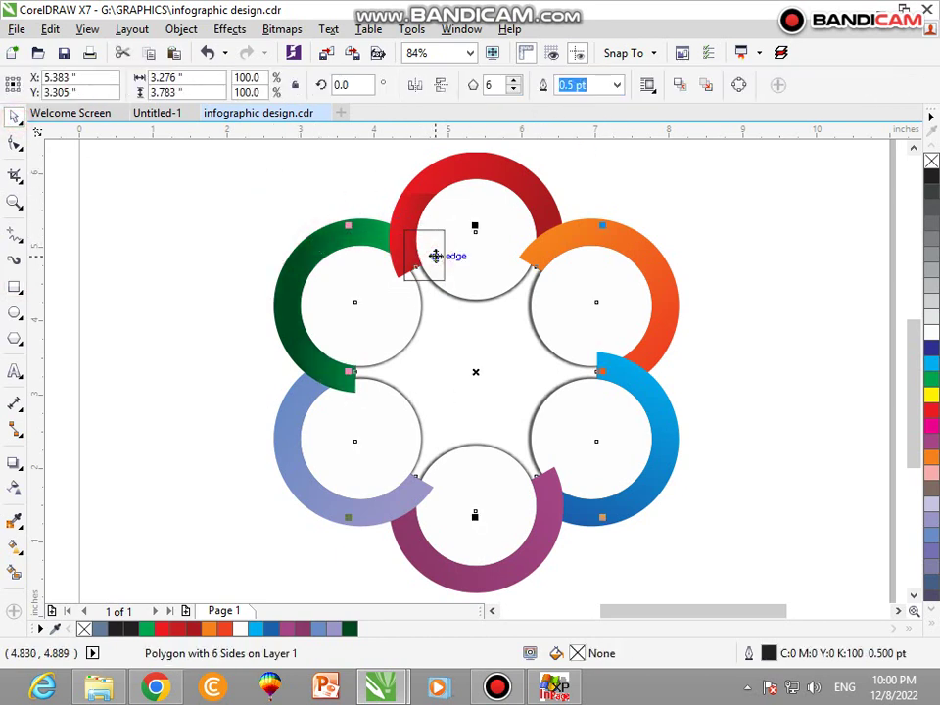
left_click_drag(358, 196, 457, 311)
key("Delete")
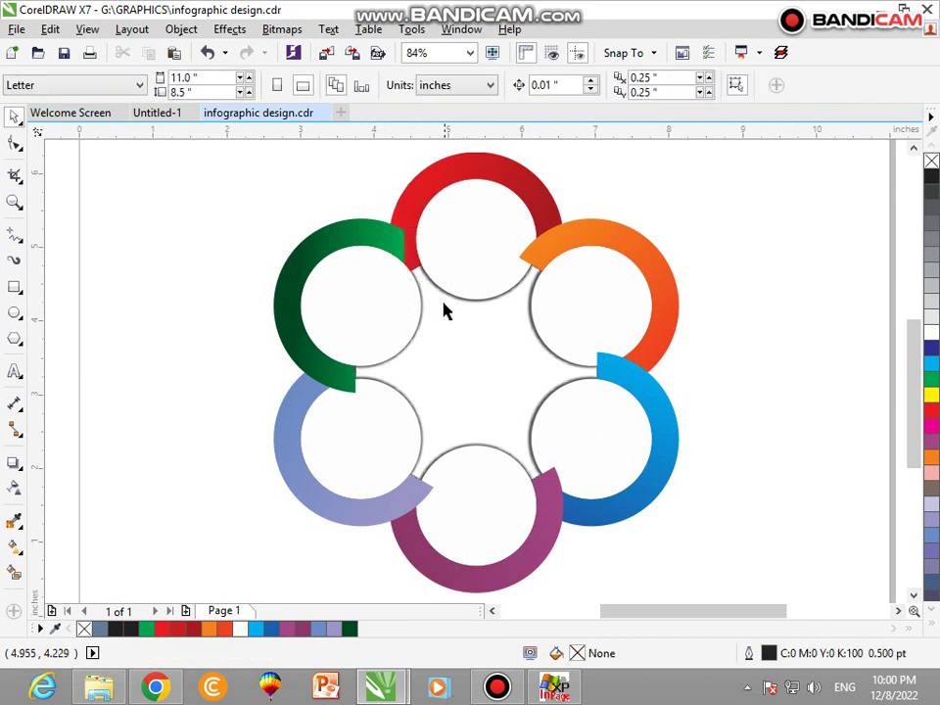
key("ctrl+z")
Delete the helper rectangle around the trimmed green tip
left_click_drag(286, 217, 458, 309)
key("Delete")
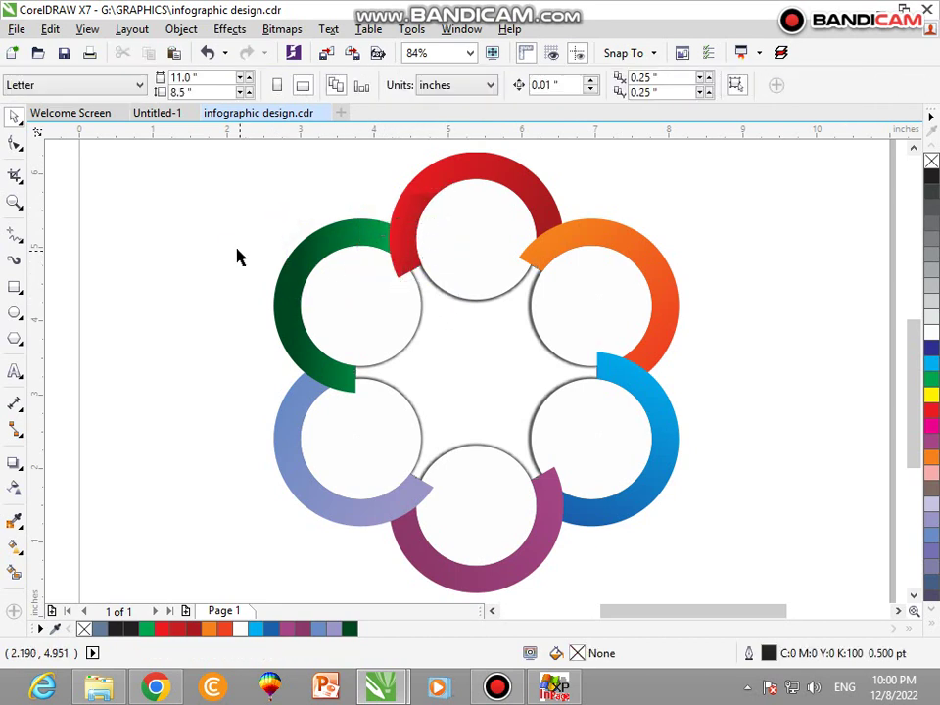
left_click(228, 252)
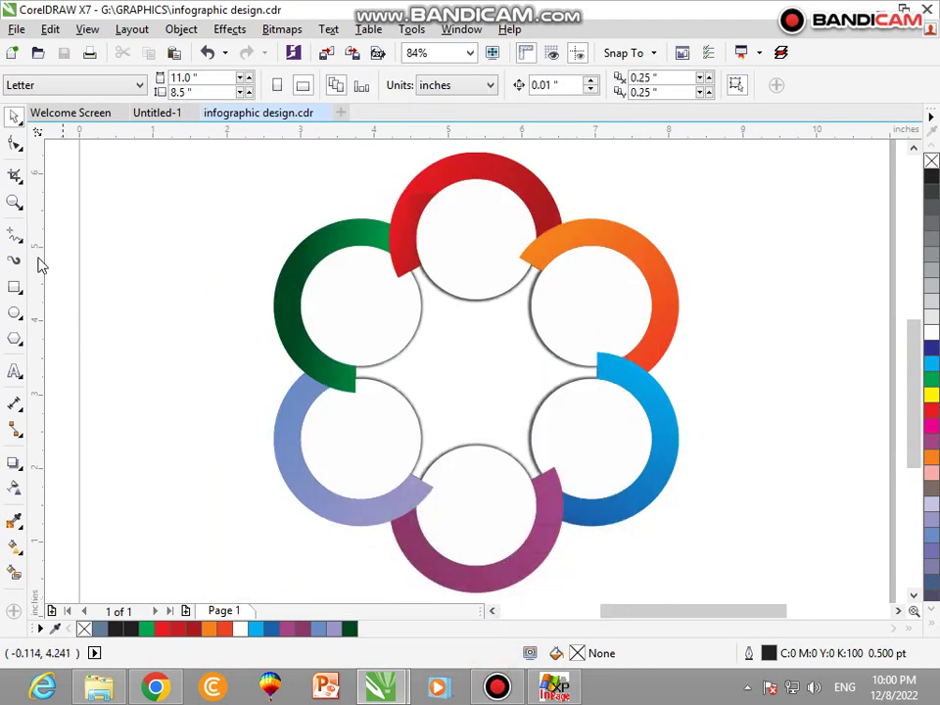
Switch to the Untitled-1 document and delete the blue background behind the icons
left_click(167, 118)
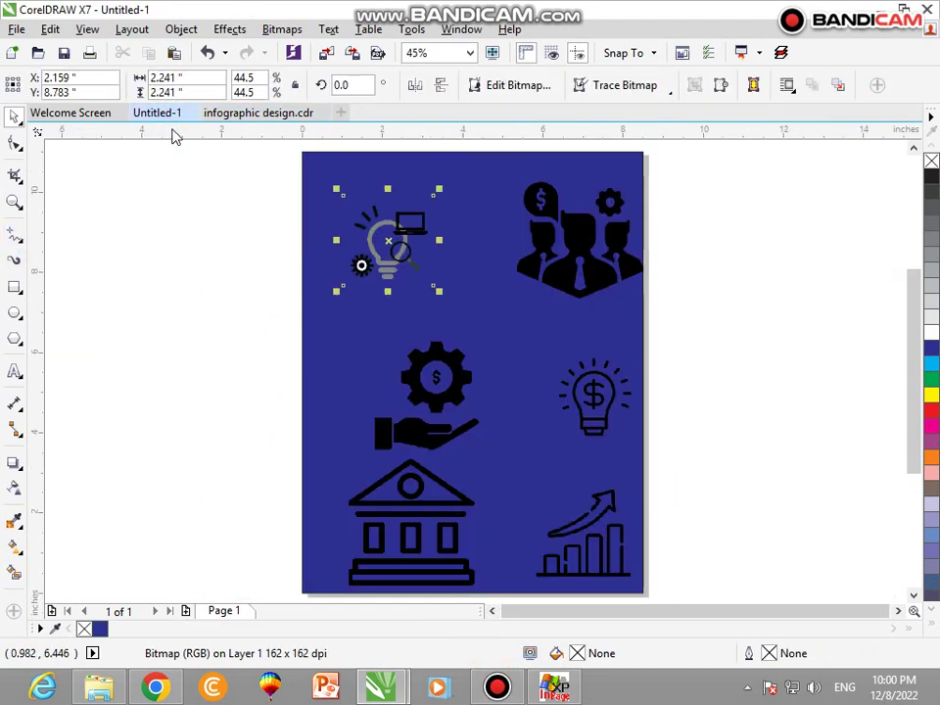
scroll(457, 341, "down", 2)
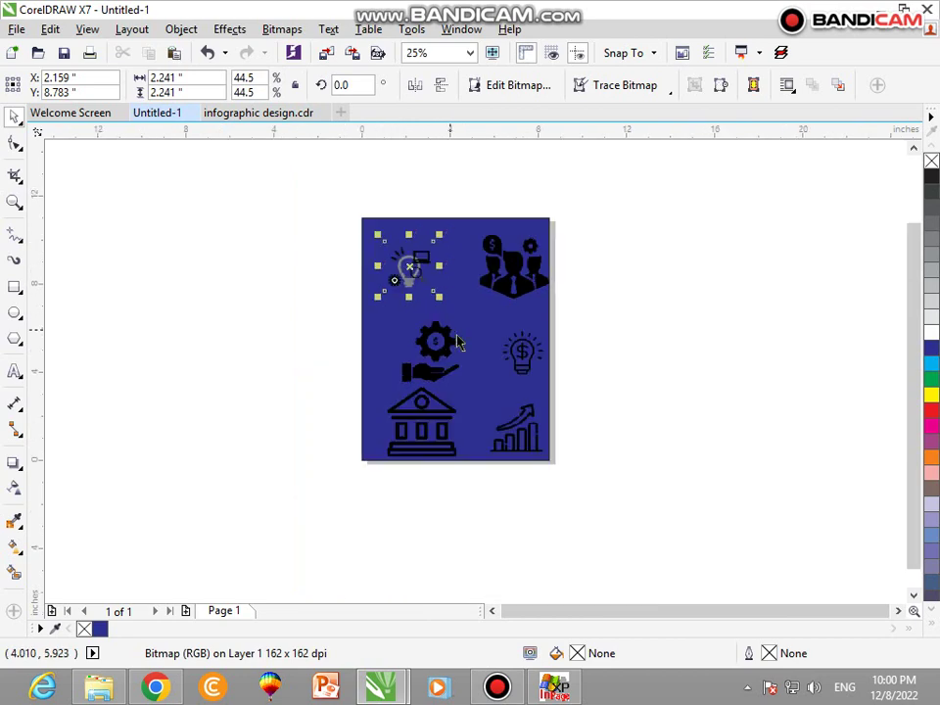
left_click(481, 338)
key("Delete")
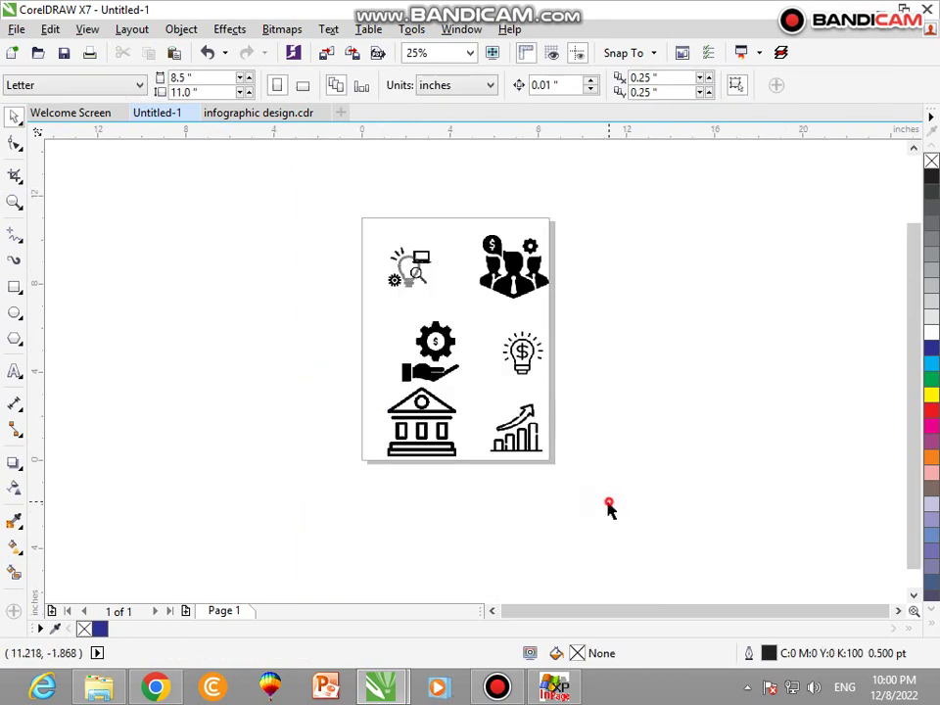
Copy all six icons from Untitled-1 and paste them into infographic design.cdr
left_click_drag(608, 502, 349, 204)
left_click_drag(407, 245, 272, 110)
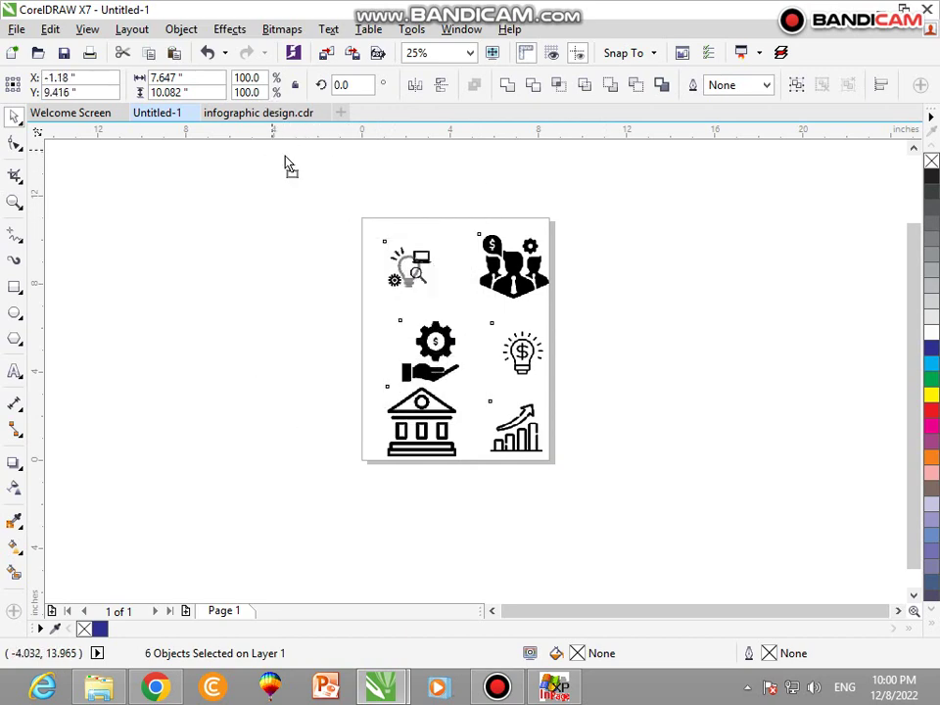
left_click_drag(290, 167, 300, 207)
right_click(301, 208)
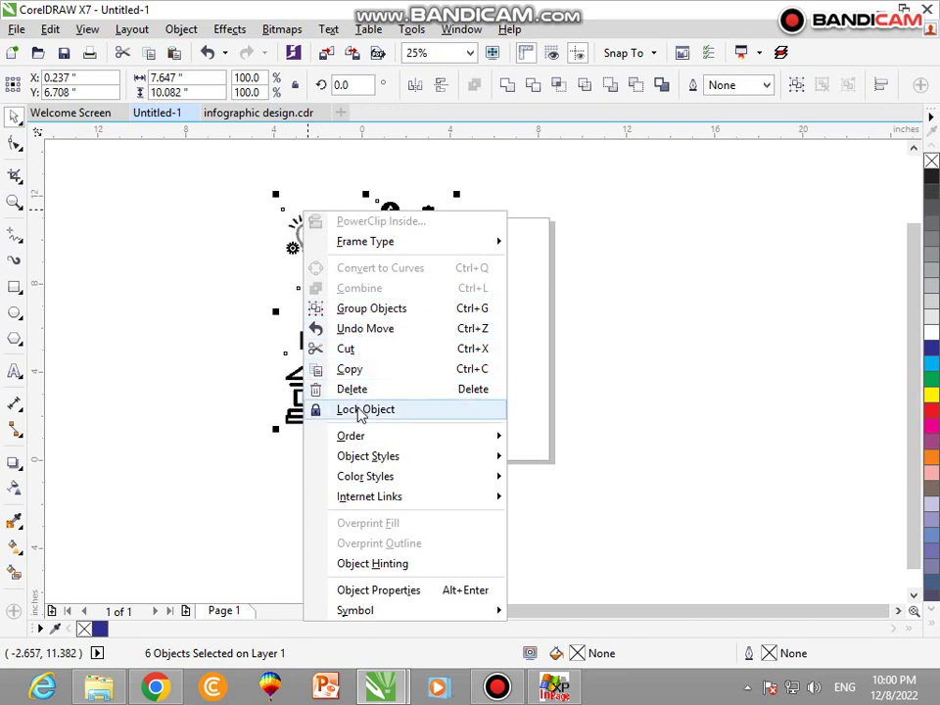
left_click(352, 371)
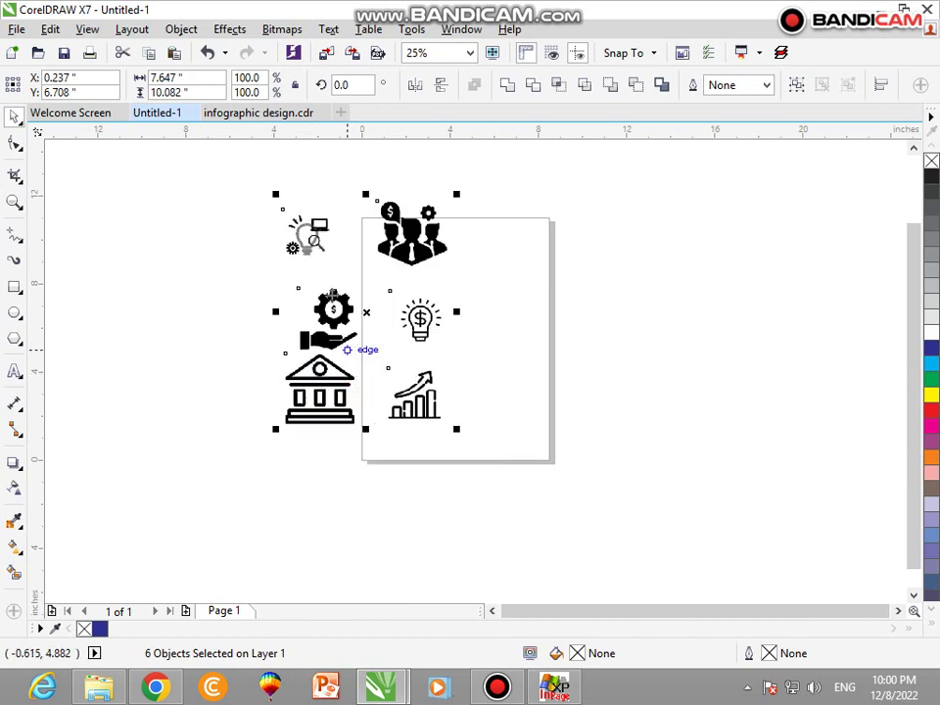
left_click(277, 116)
key("ctrl+v")
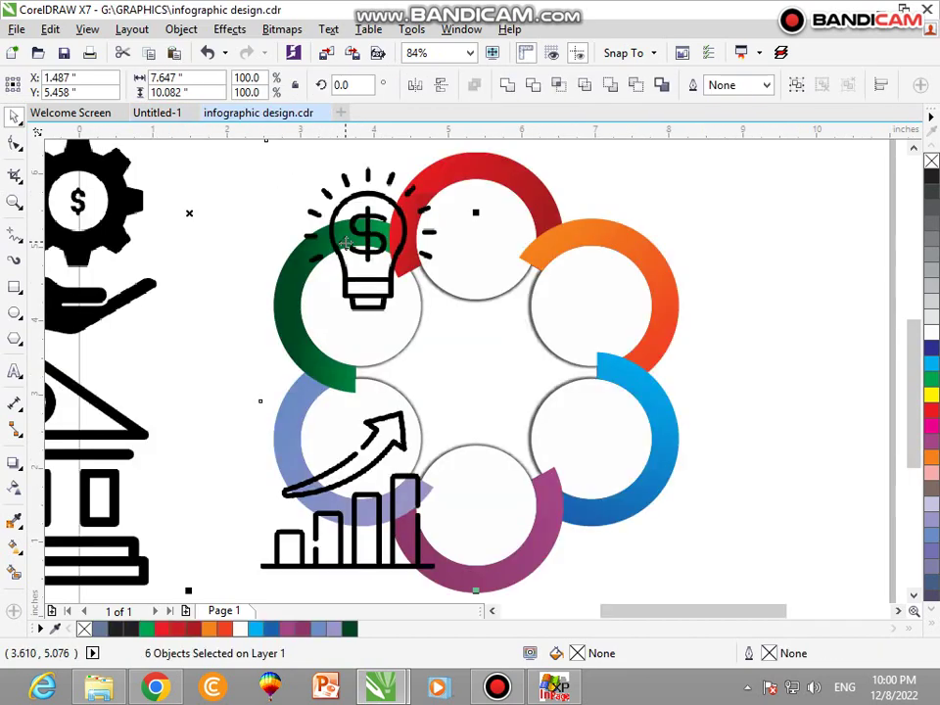
Move the six pasted icons to the right of the rings and scale them together to about one third
scroll(352, 259, "down", 1)
scroll(362, 279, "down", 1)
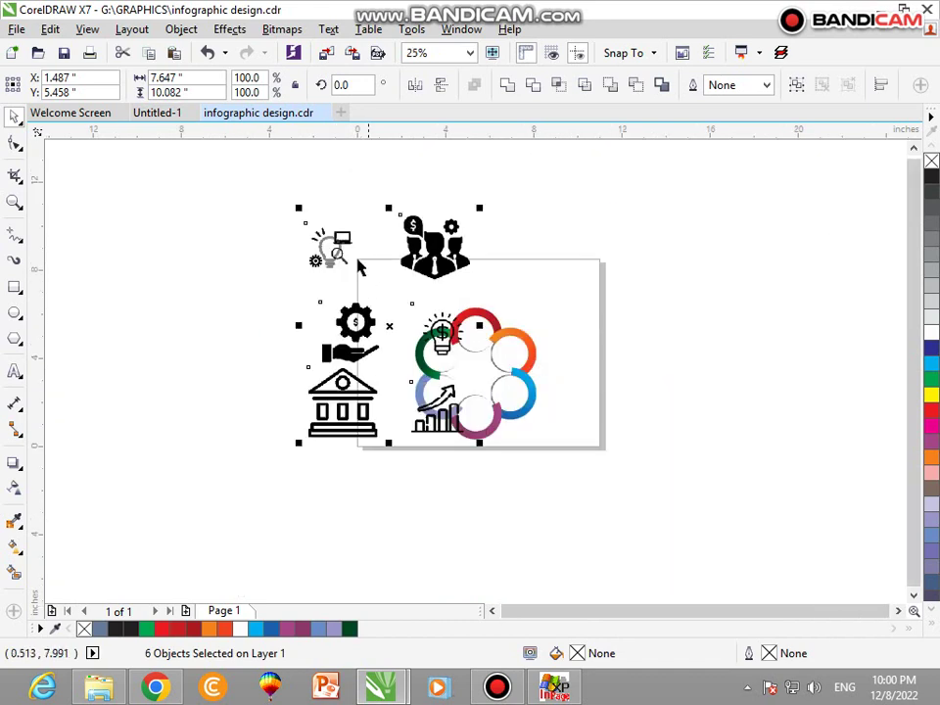
left_click_drag(361, 267, 571, 266)
scroll(566, 273, "up", 1)
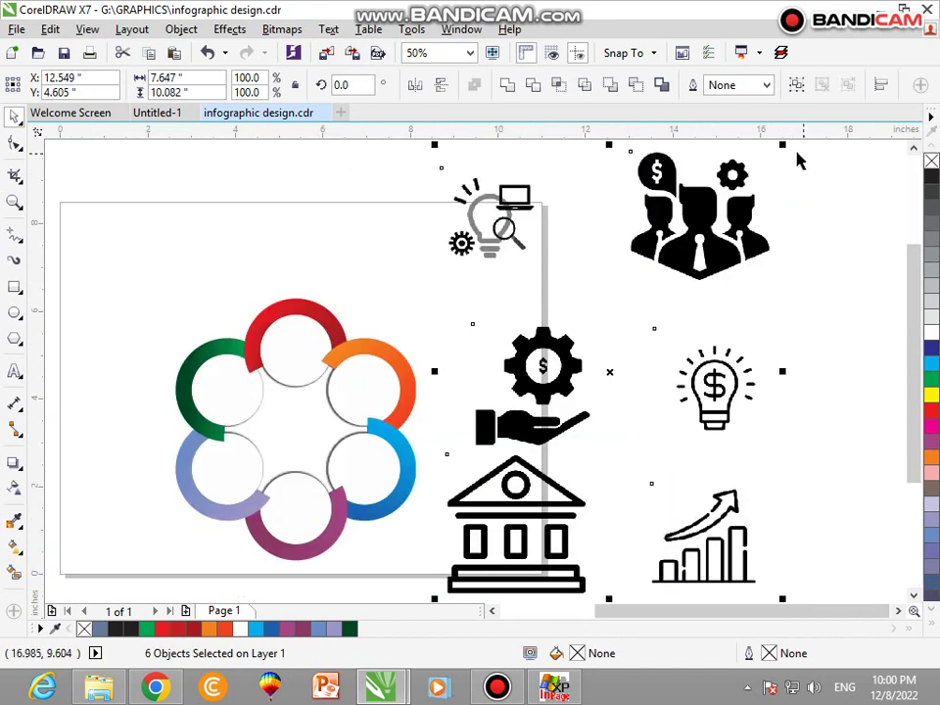
left_click_drag(781, 147, 595, 437)
left_click(598, 351)
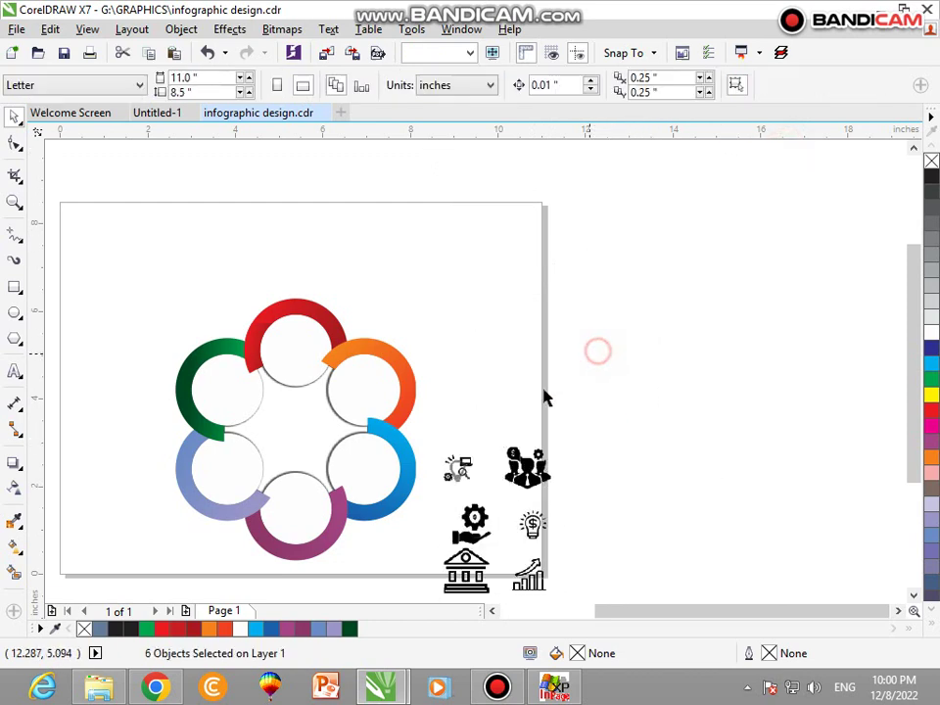
Move the bulb-and-laptop icon near the orange ring and centre the bank icon horizontally in the red ring's white circle
left_click_drag(459, 466, 443, 329)
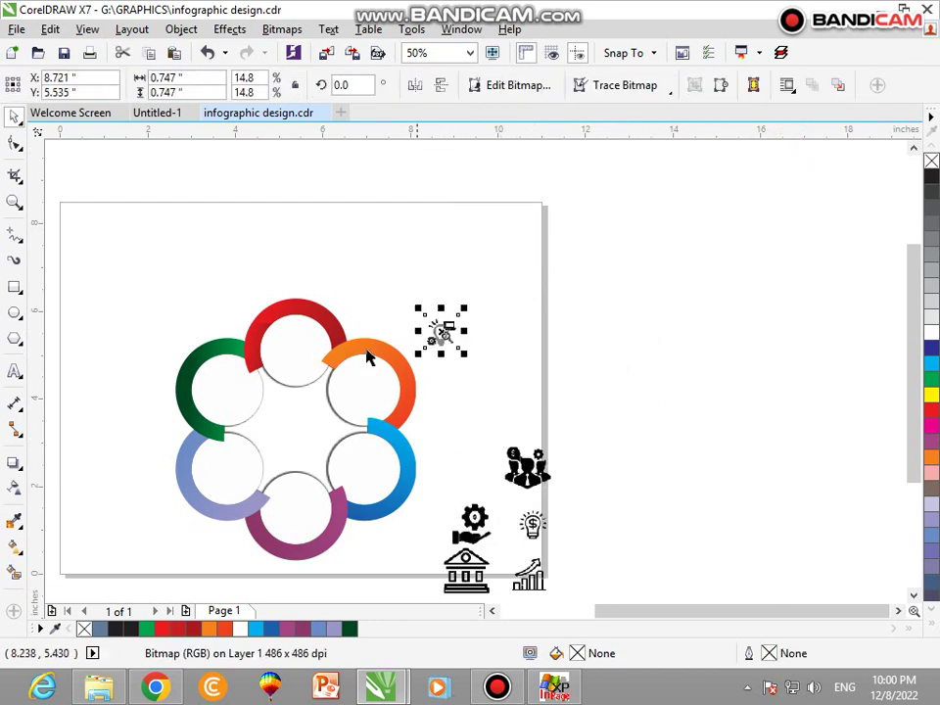
left_click_drag(466, 570, 501, 349)
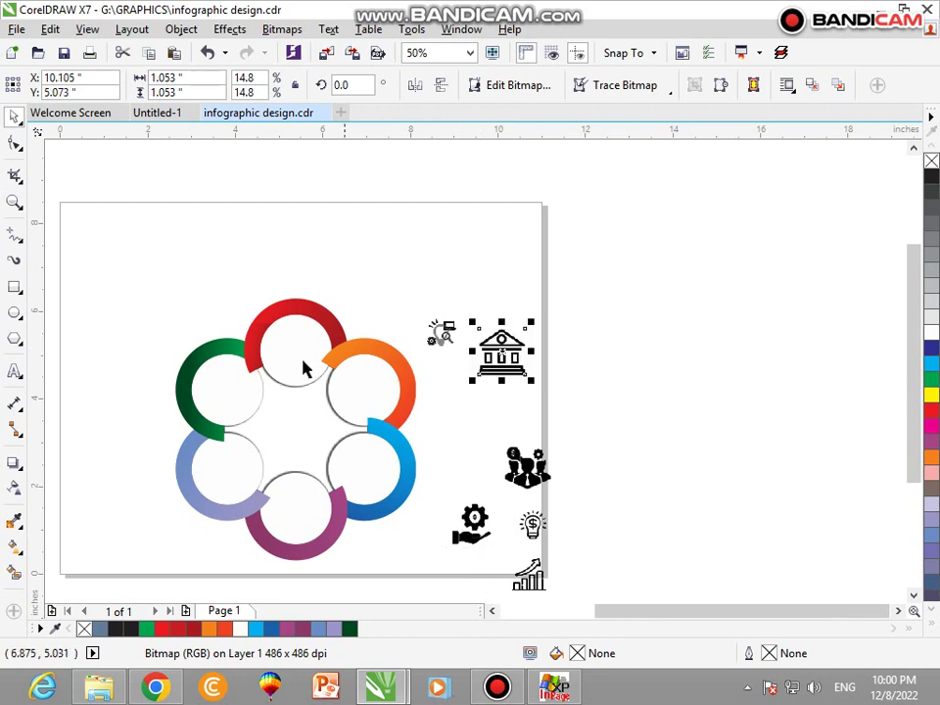
left_click(297, 361, "shift")
key("c")
left_click(403, 304)
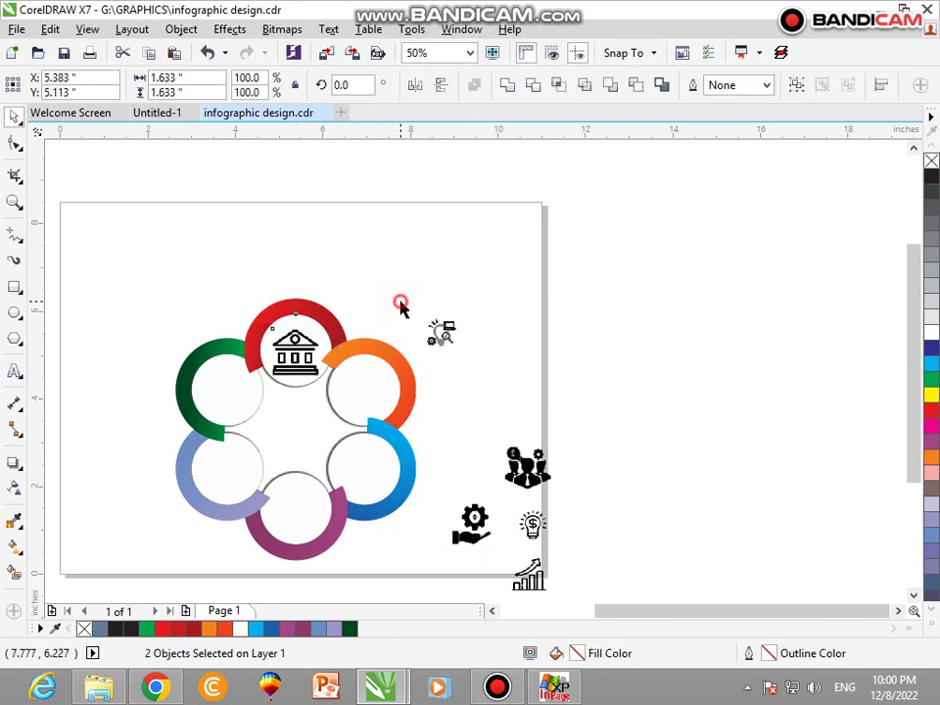
Shrink the bank icon to about 0.42 inches and move it to the upper part of the red ring's white circle
left_click_drag(402, 309, 211, 412)
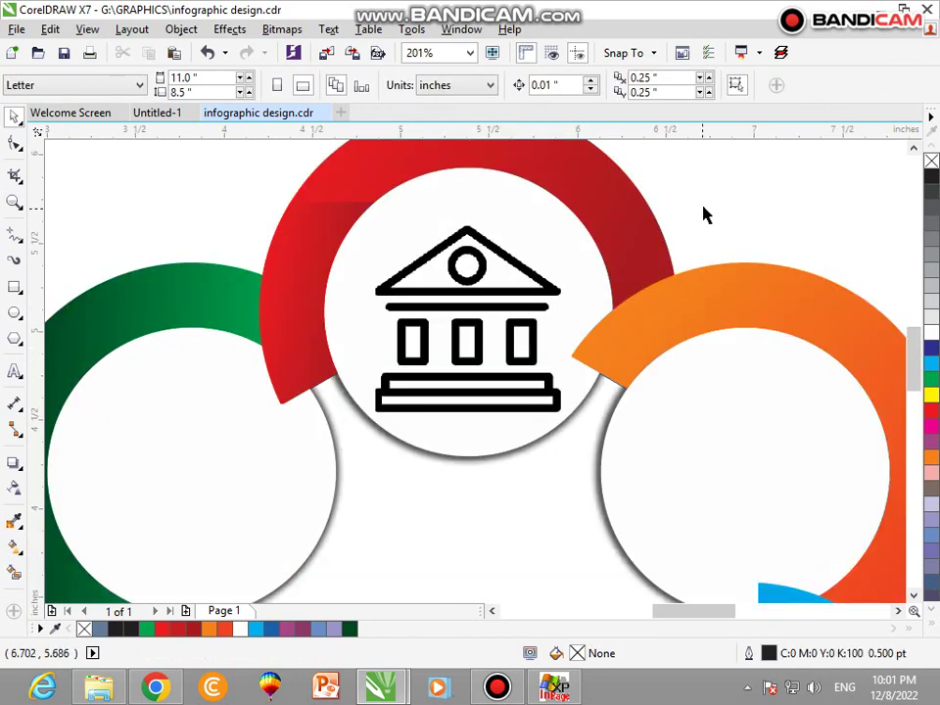
left_click(532, 316)
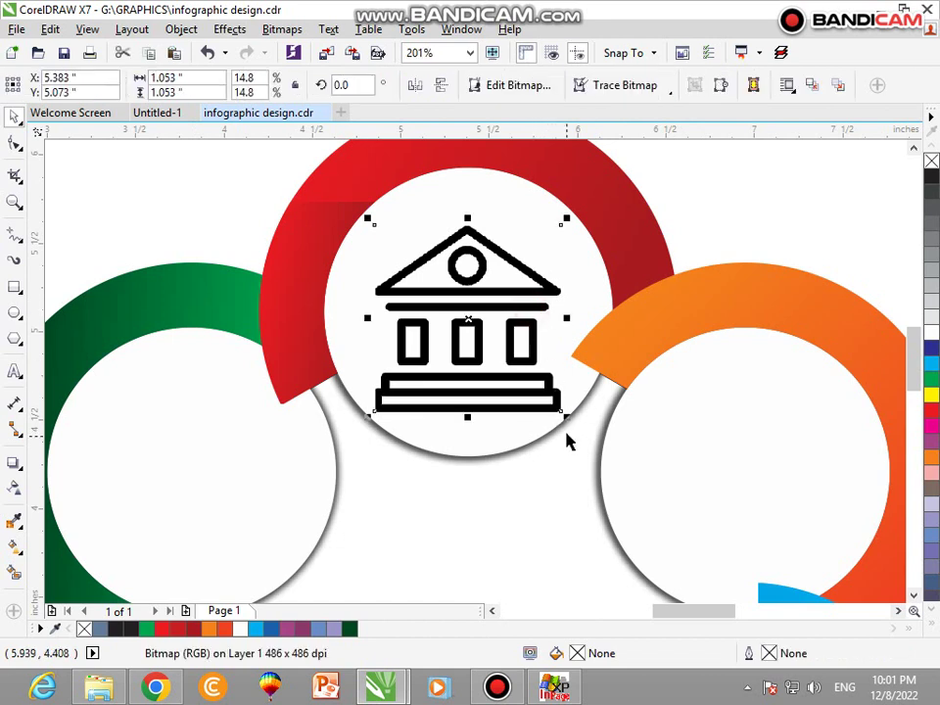
left_click_drag(563, 412, 507, 363)
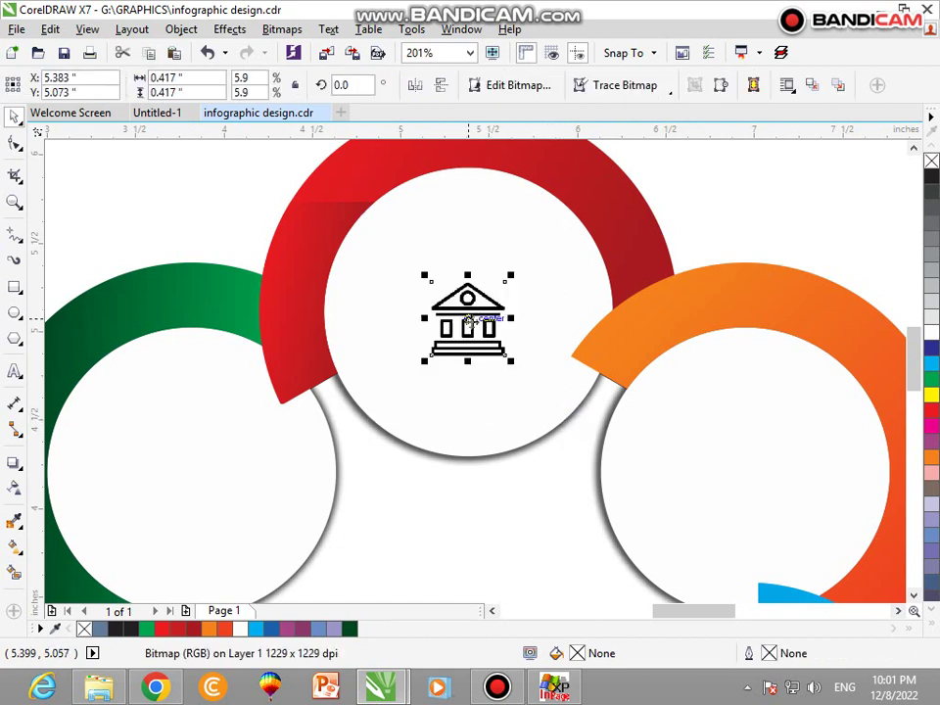
left_click_drag(474, 325, 473, 235)
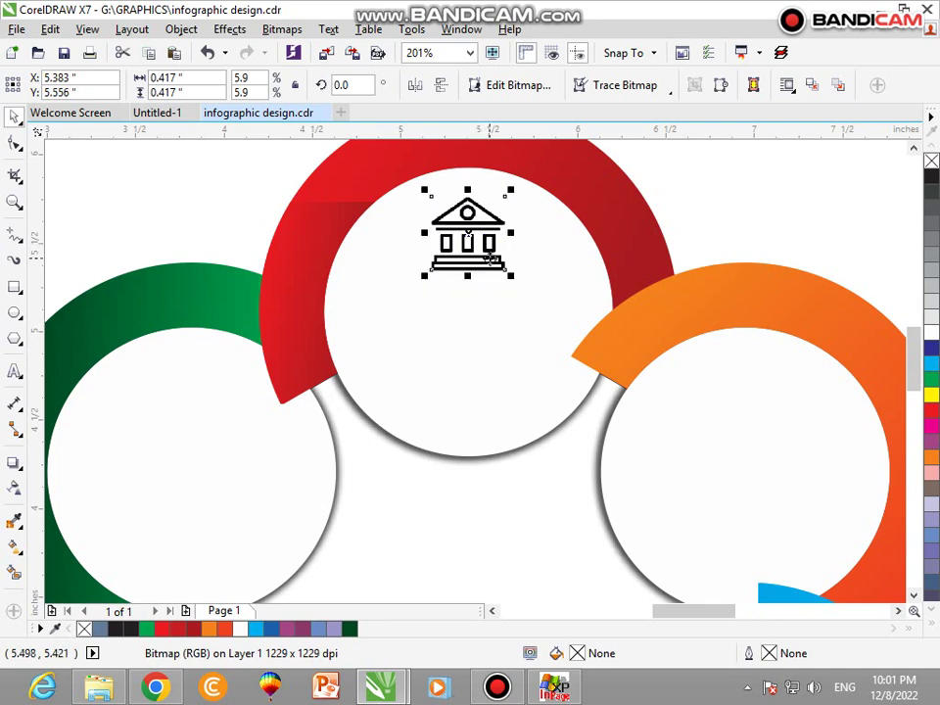
key("F4")
left_click(594, 295)
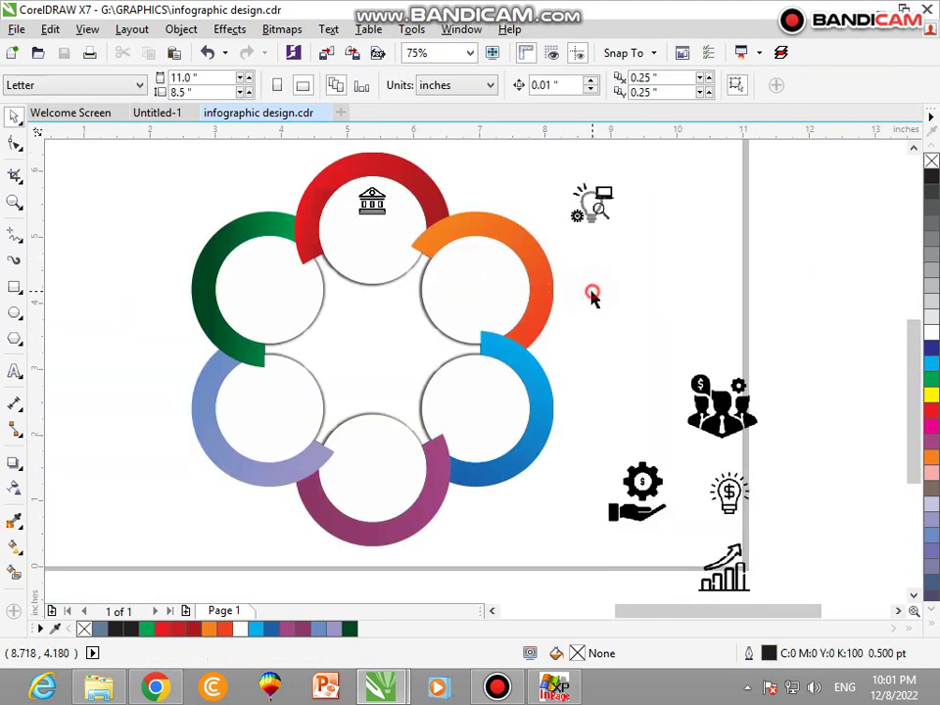